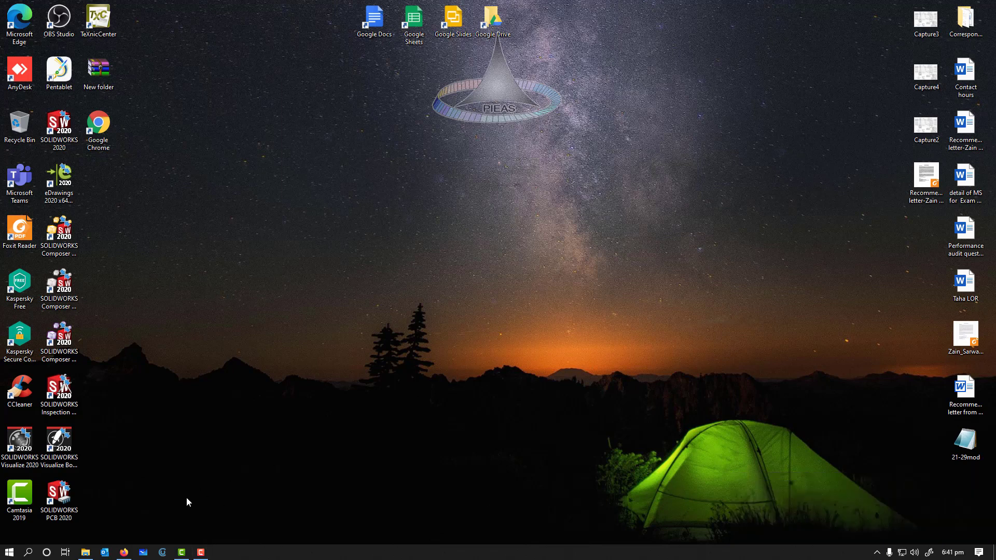
- Open Firefox and search the web for "craftware"
left_click(129, 555)
left_click(270, 29)
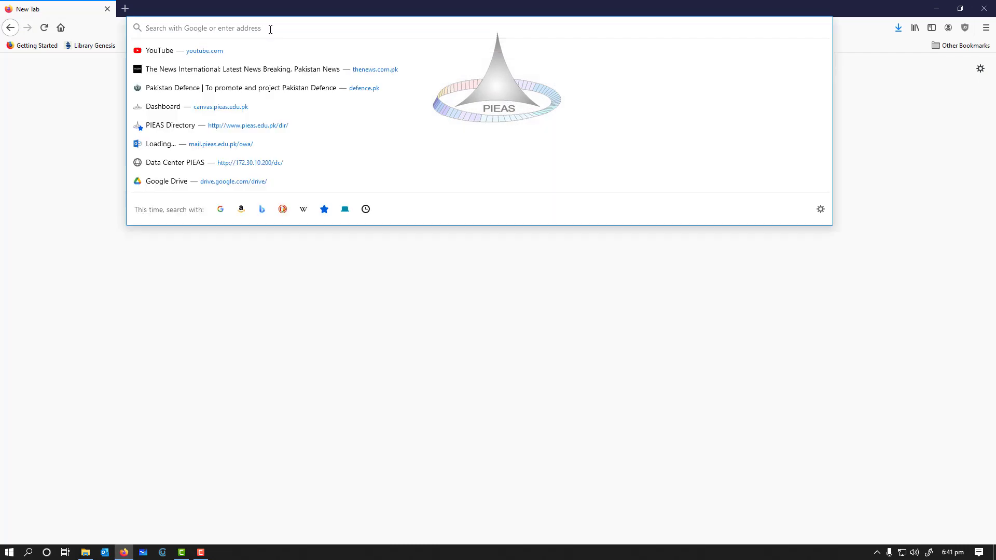
type("cr")
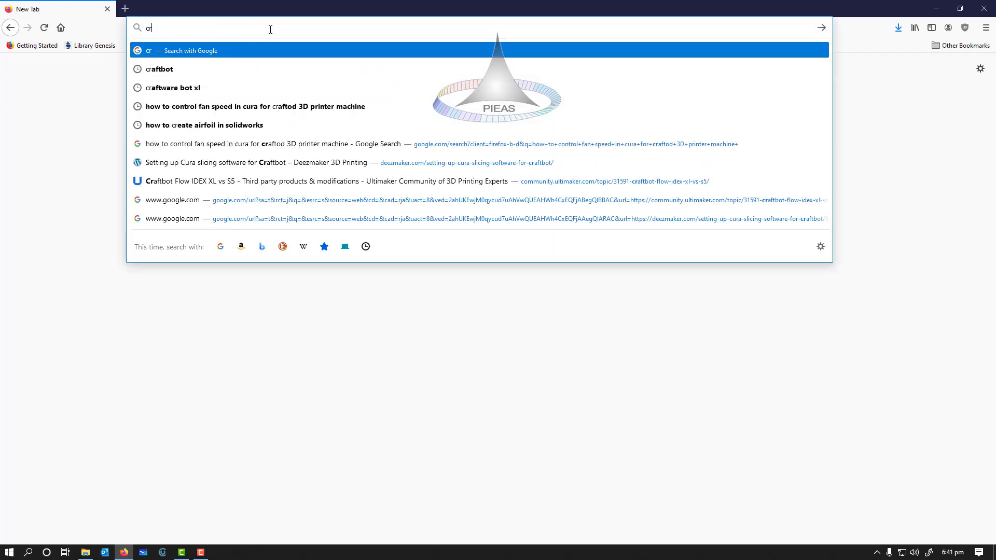
type("aftware")
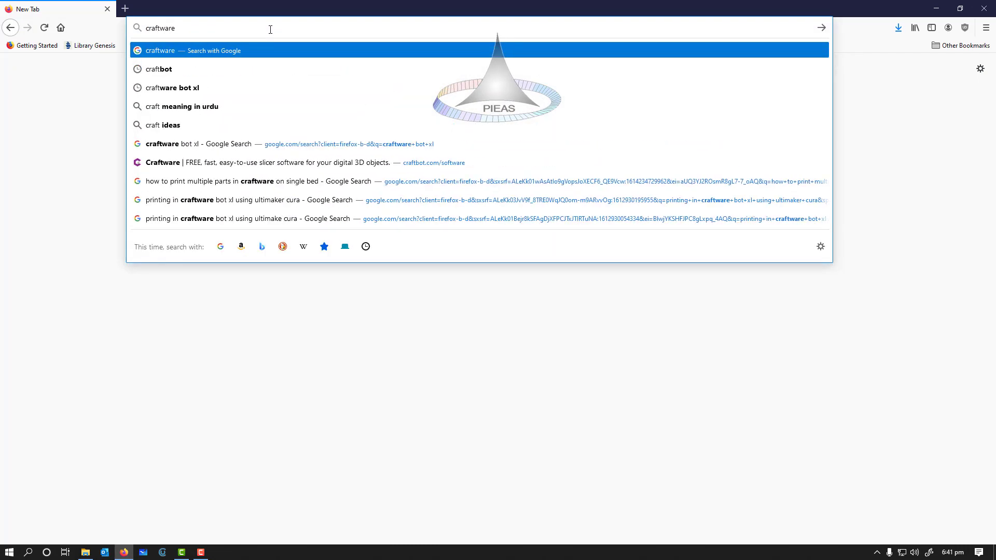
key("Return")
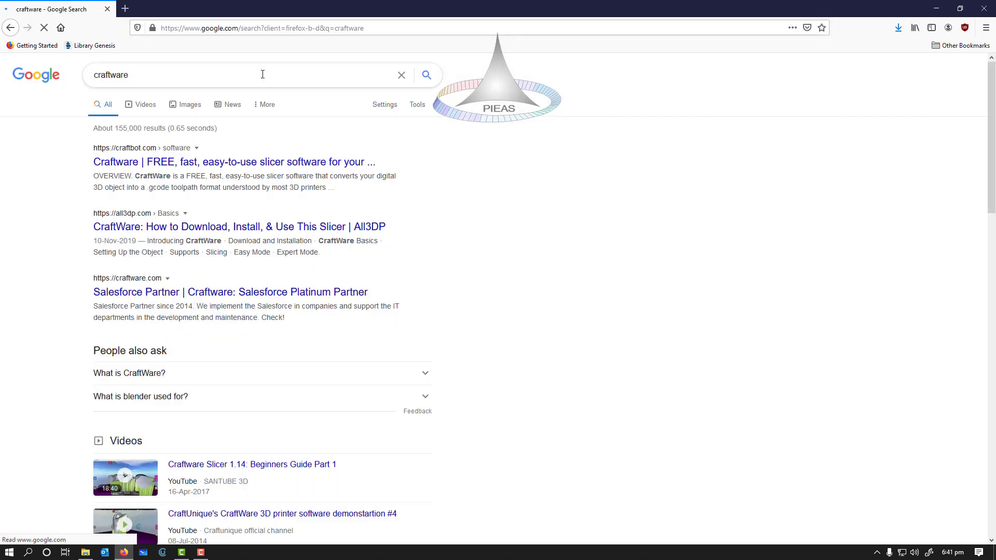
- Open the craftbot.com Craftware search result in a new tab and switch to that tab
right_click(247, 161)
left_click(267, 169)
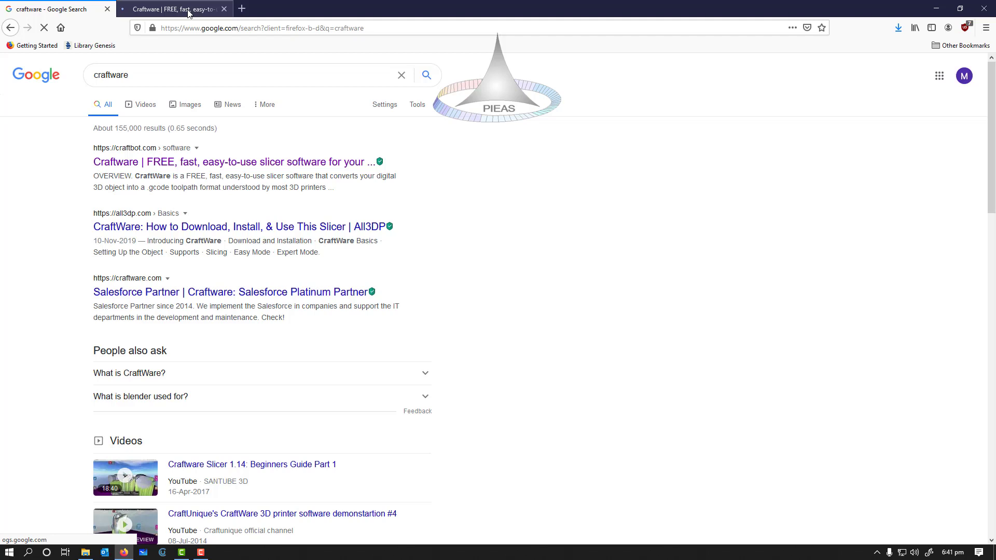
left_click(190, 14)
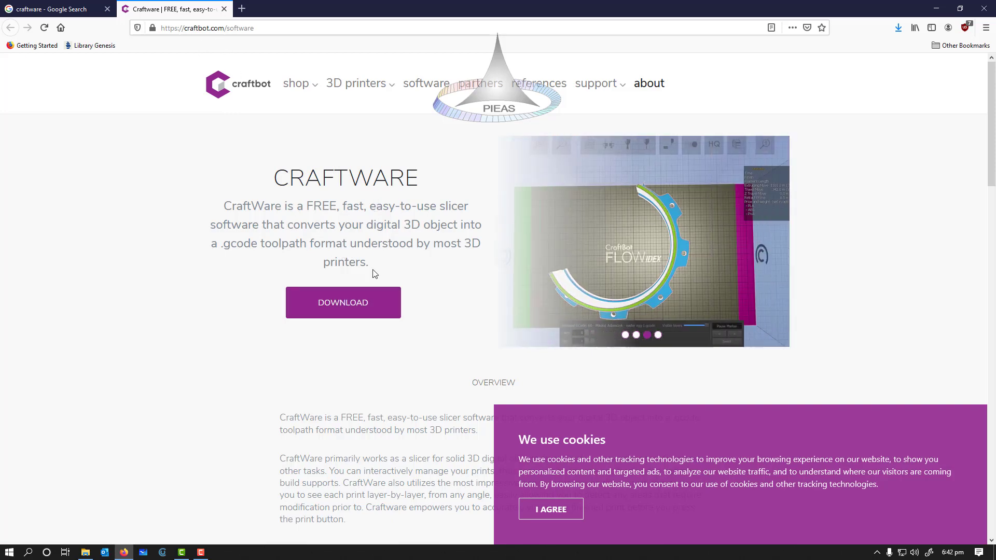
- View the Mac OS and Windows download options on the Craftware software page, and close the browser with all its tabs
scroll(370, 298, "down", 3)
scroll(349, 146, "up", 3)
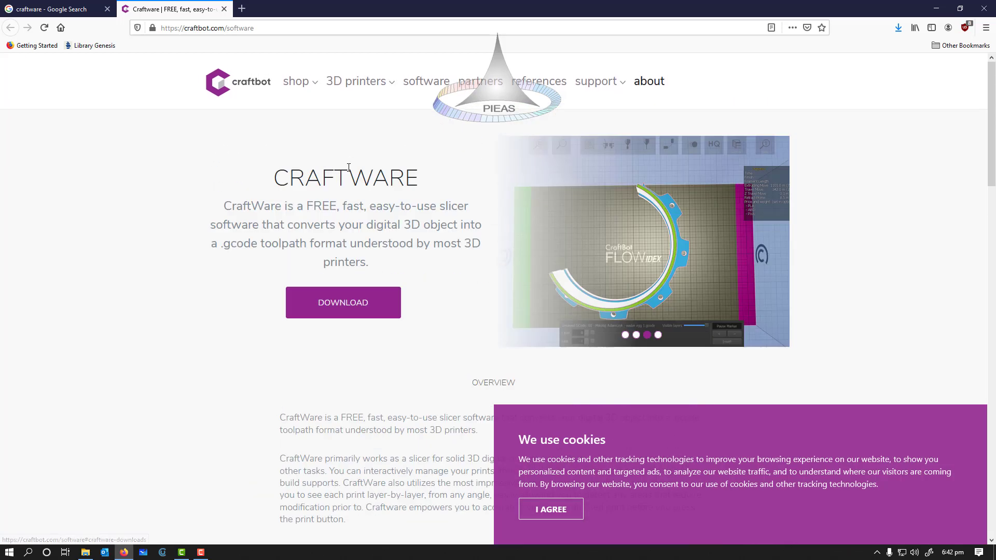
left_click(418, 93)
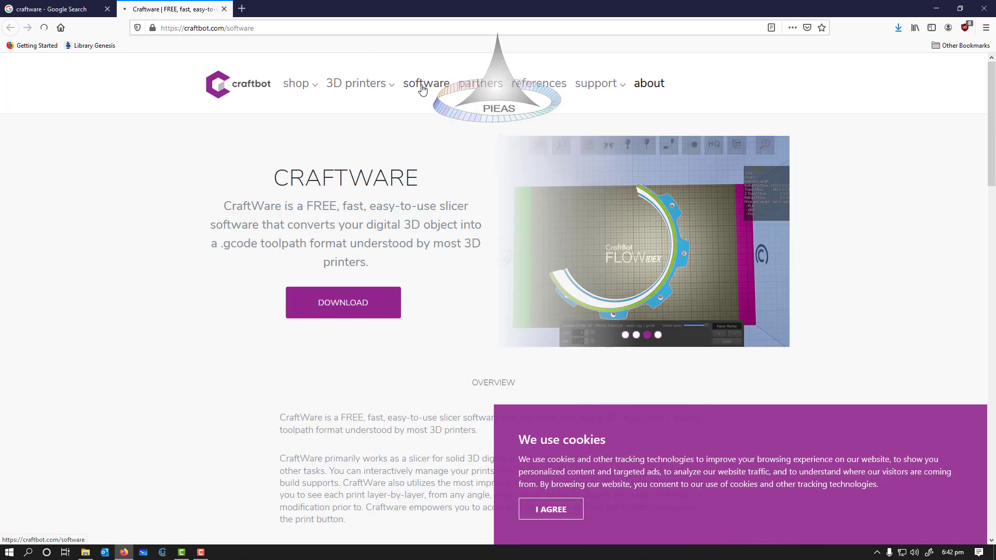
left_click(351, 295)
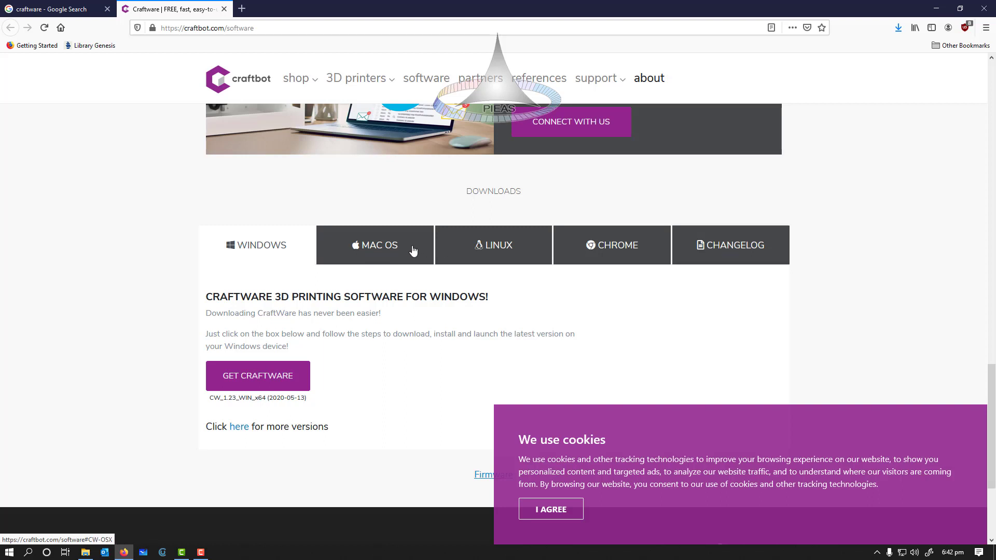
left_click(362, 257)
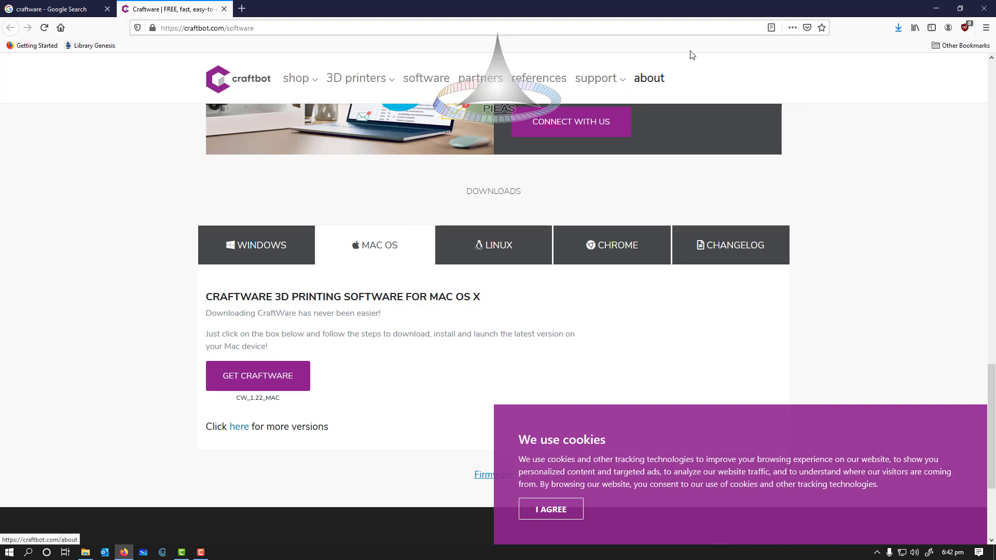
left_click(270, 241)
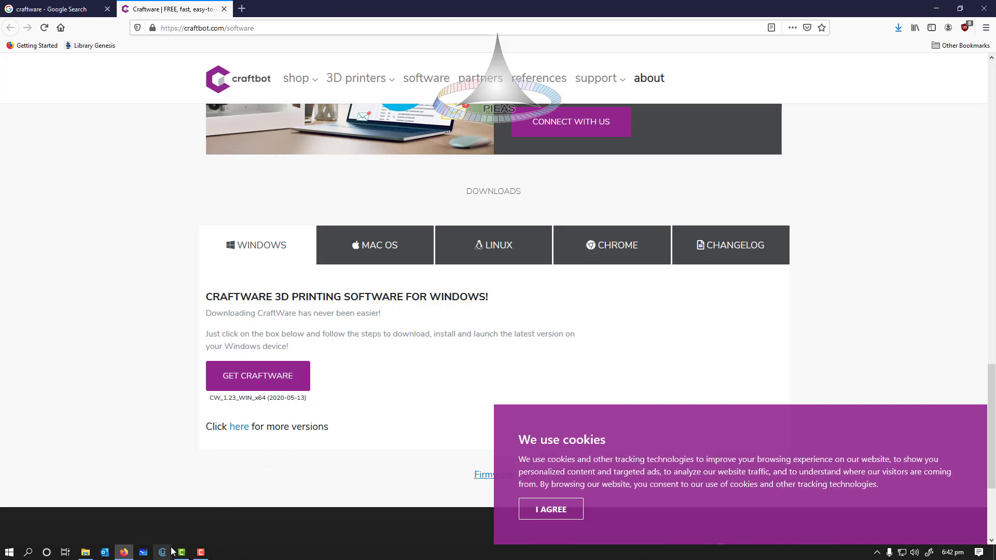
left_click(990, 9)
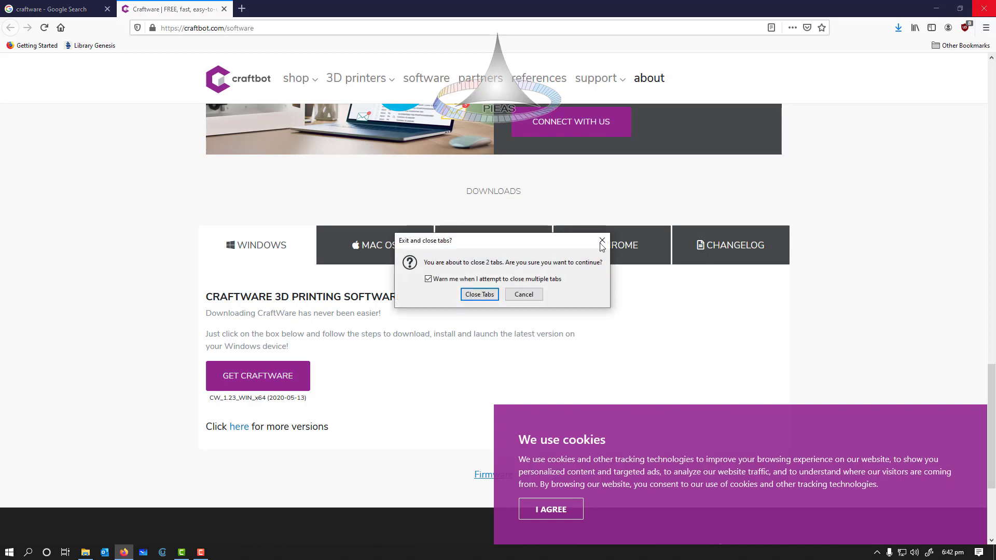
left_click(473, 296)
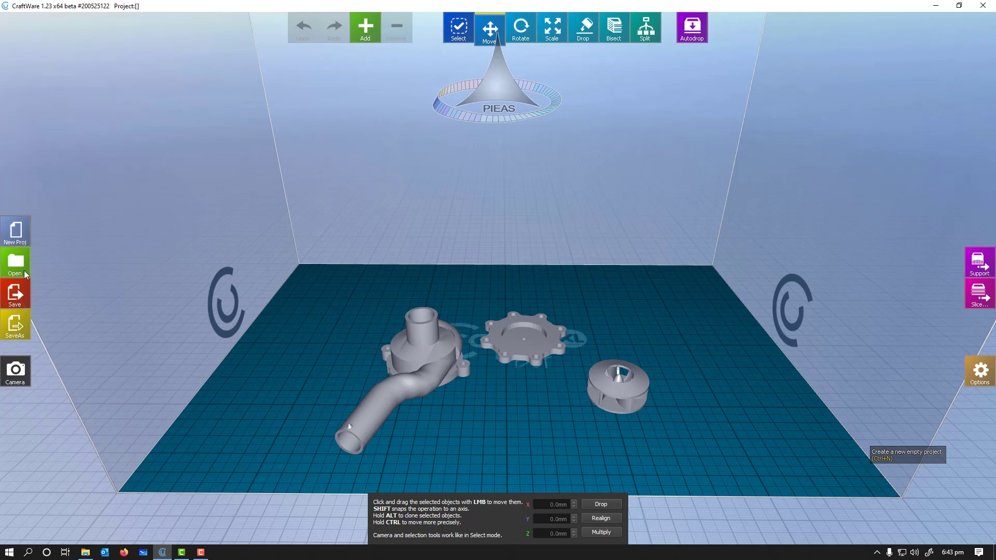
- View the pump parts on the build plate from the Home, Top, Extends and side camera presets, and return to Home
left_click(13, 374)
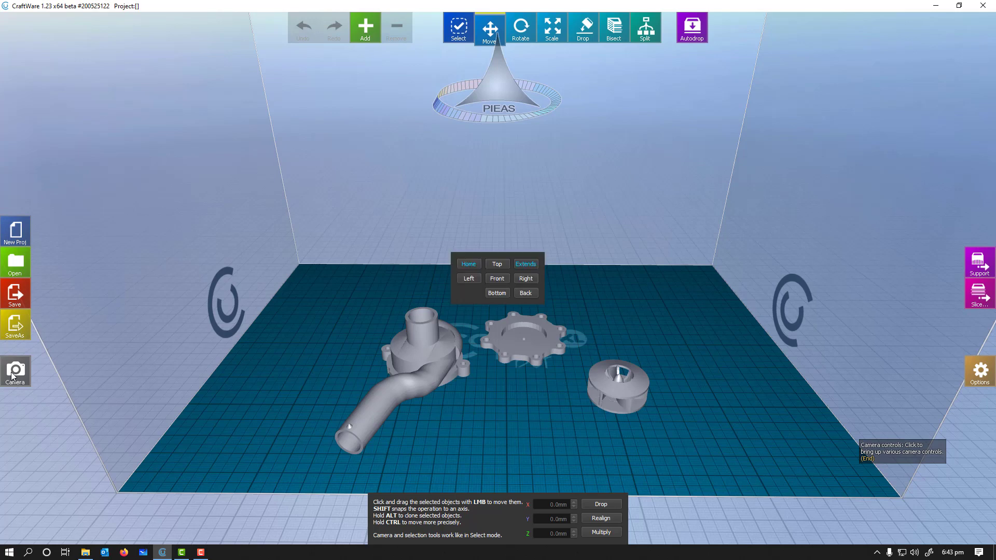
left_click(470, 266)
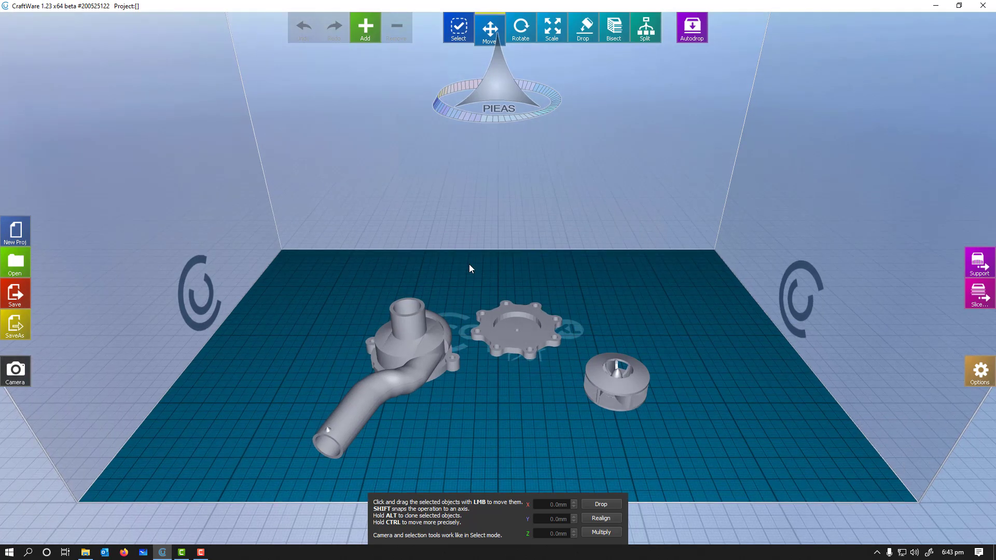
left_click(14, 371)
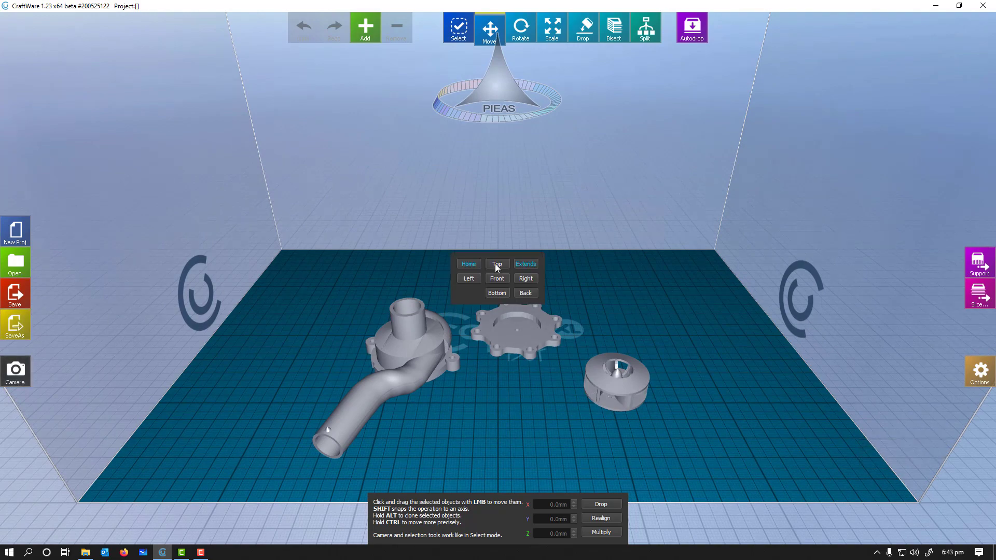
left_click(496, 264)
left_click(14, 371)
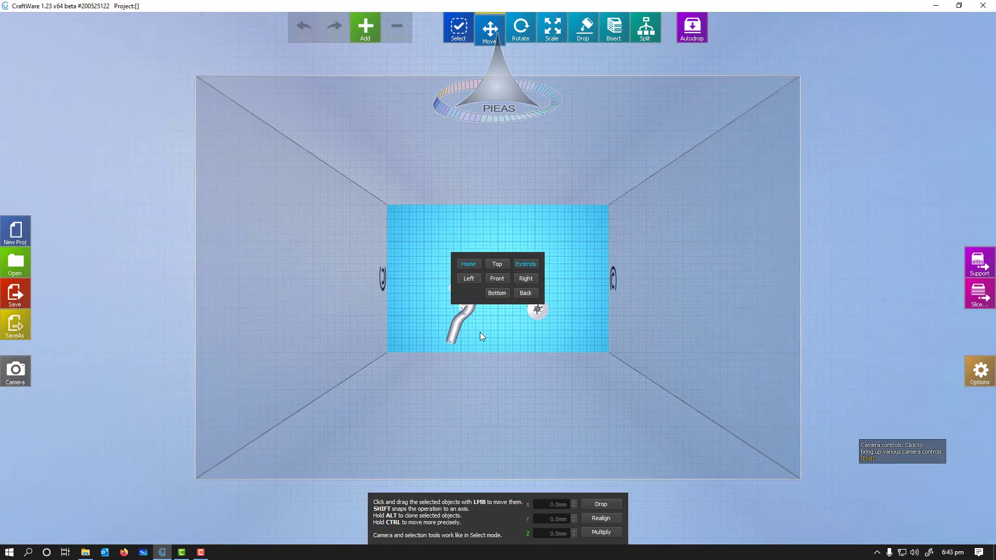
left_click(532, 265)
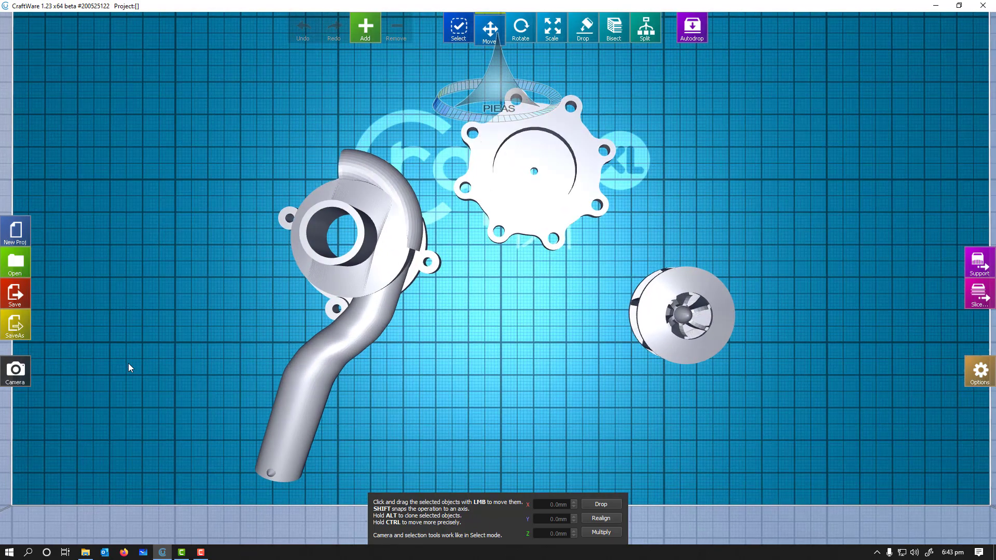
left_click(503, 279)
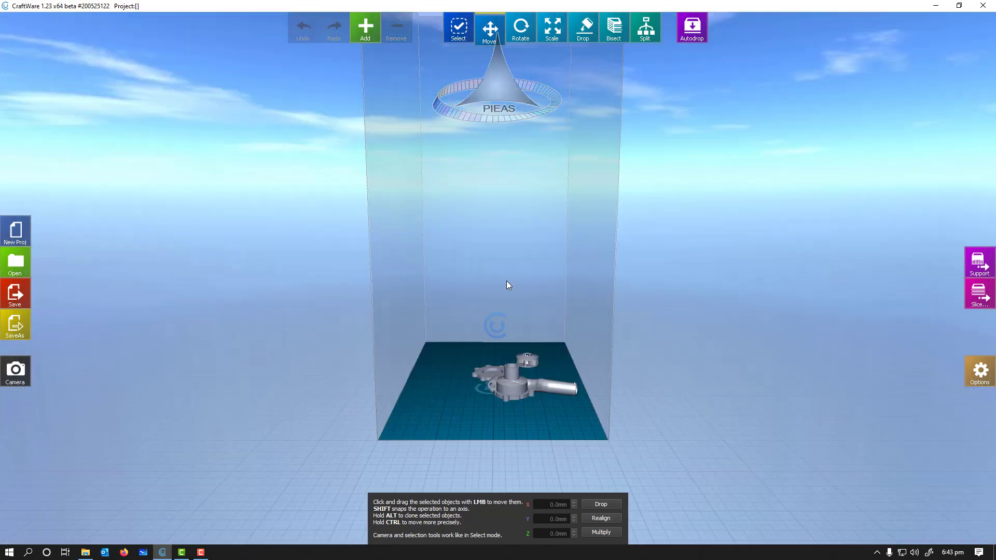
left_click(23, 374)
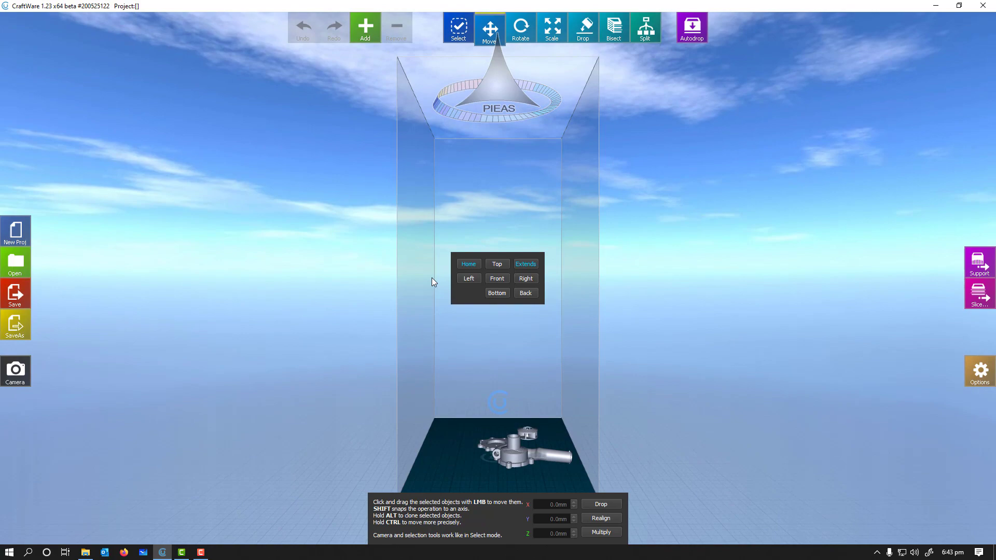
left_click(472, 262)
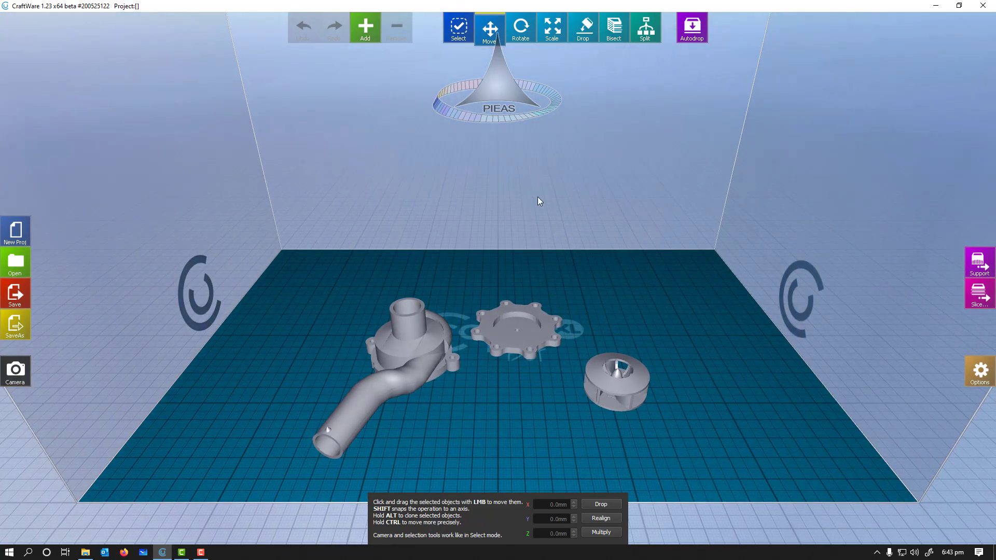
- Create a new empty project, clearing the pump parts from the build plate
left_click(15, 234)
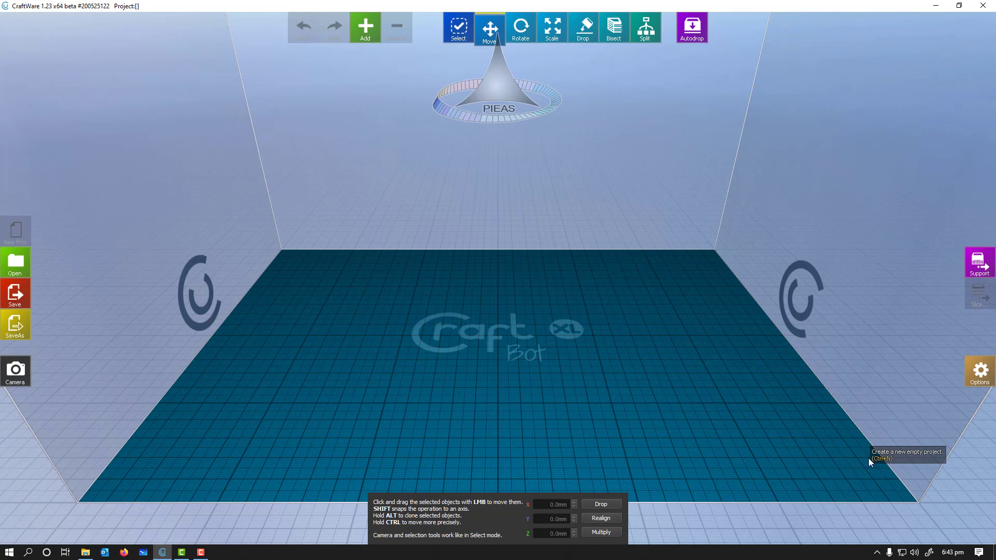
- Examine the file types that can be opened as a CraftWare project, and cancel without opening a file
left_click(26, 259)
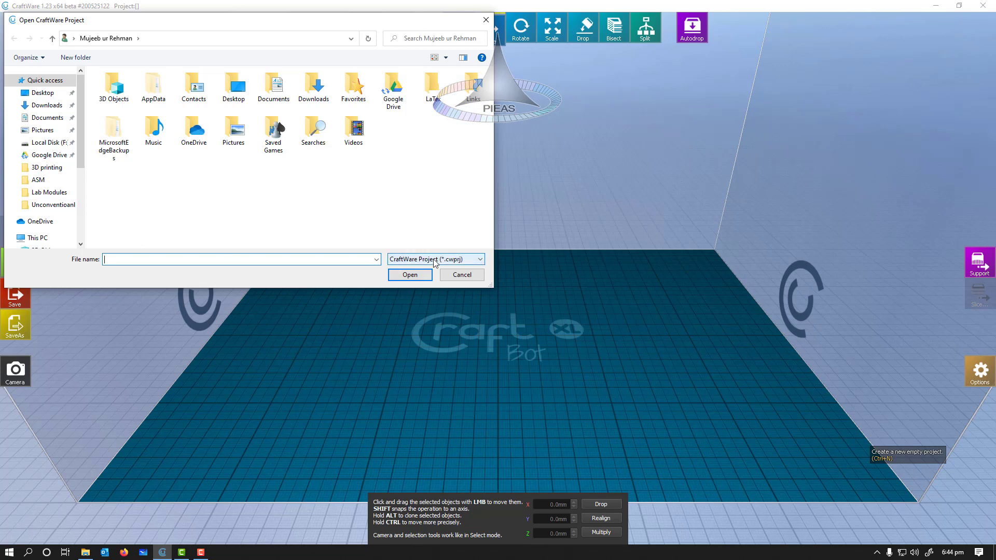
left_click(435, 262)
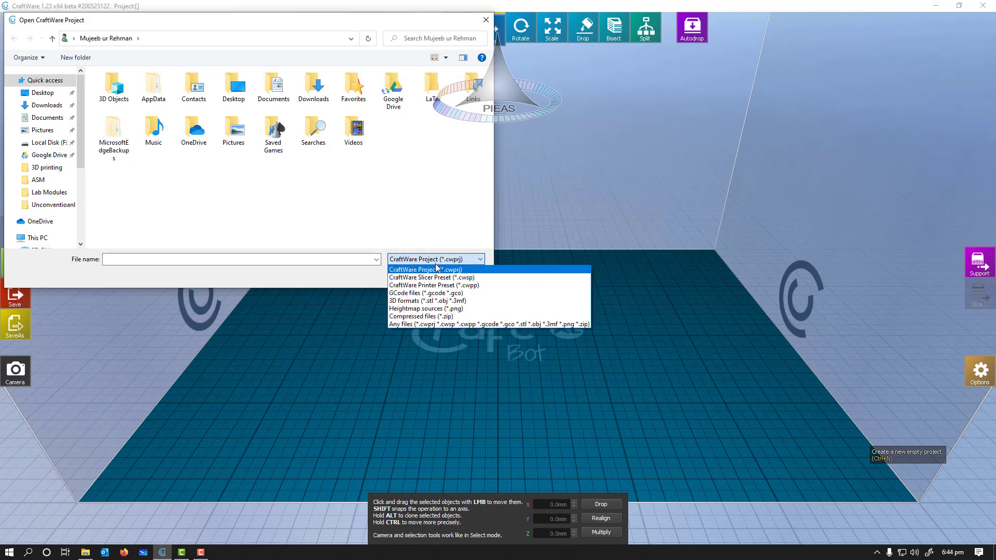
left_click(437, 269)
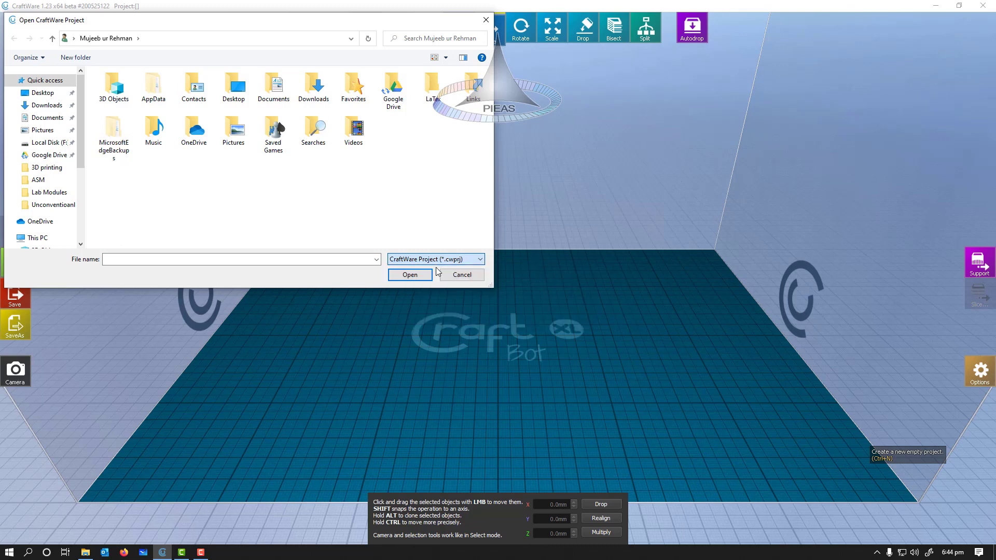
left_click(469, 274)
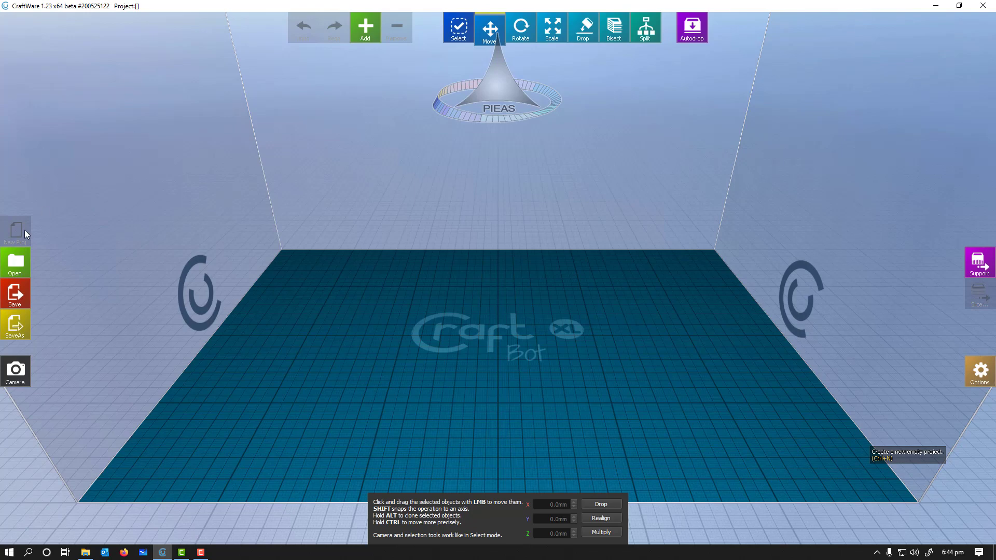
left_click(23, 258)
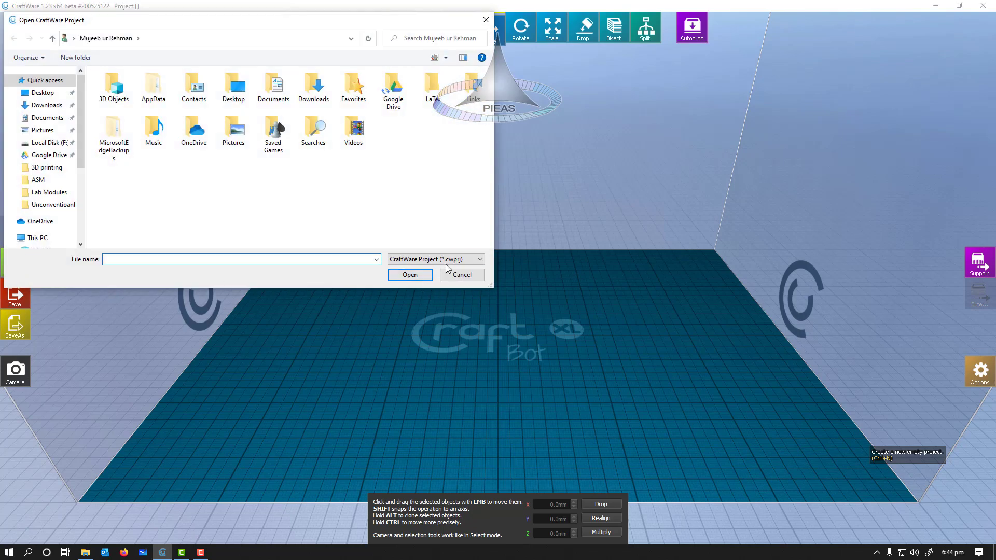
left_click(447, 260)
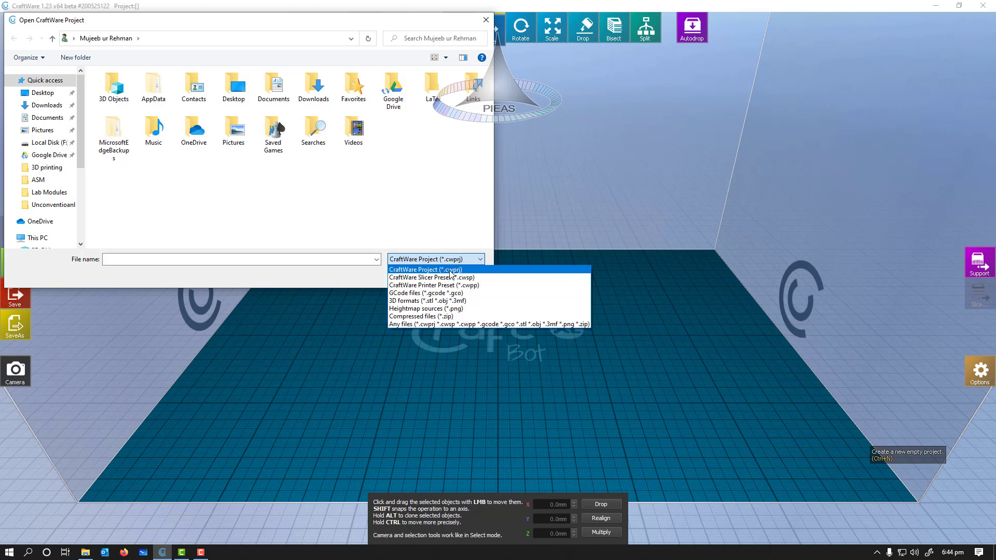
left_click(608, 240)
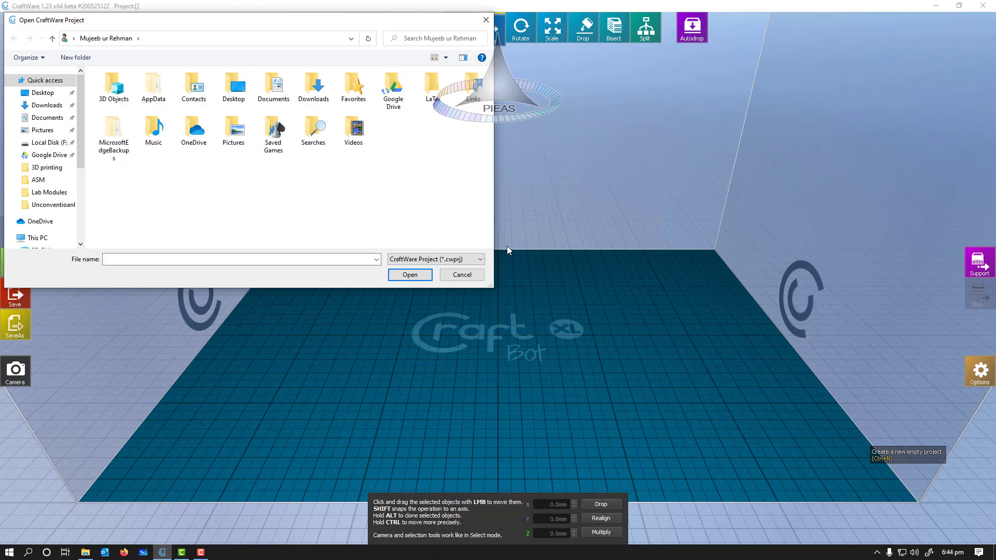
left_click(462, 274)
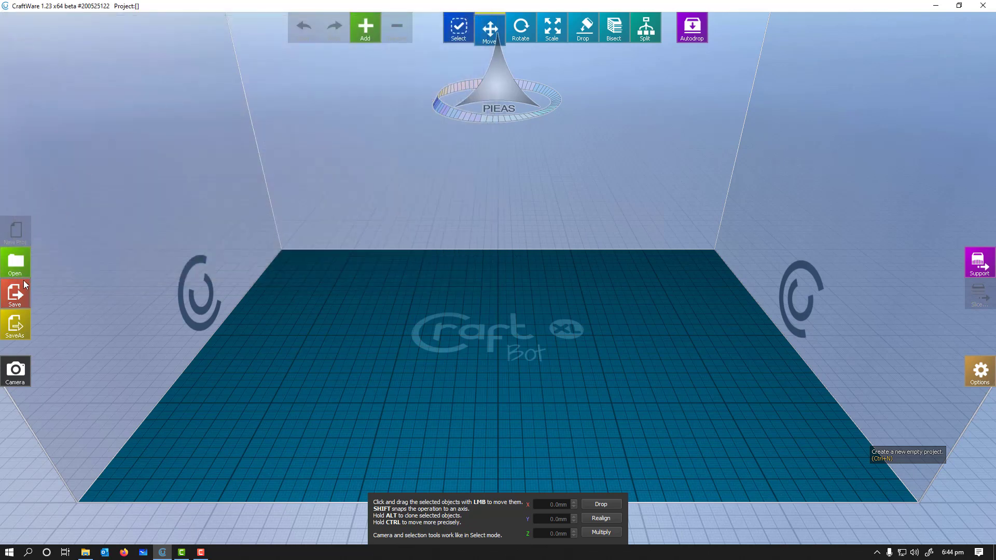
- Save the empty project under a new name as "user tutorial" in the CraftWare Project (*.cwprj) format
left_click(24, 329)
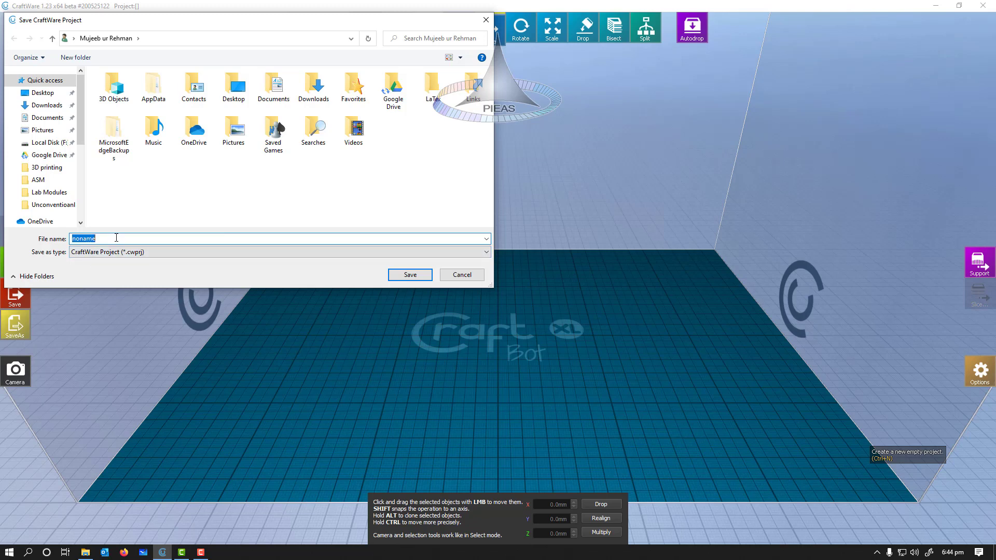
type("user tutorial")
key("Return")
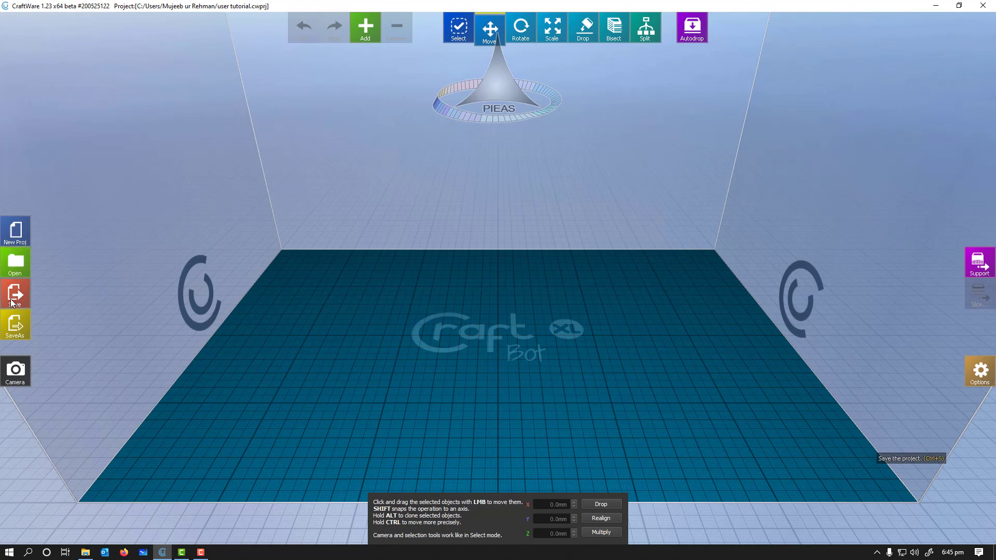
- Add the housing model from the centrifugal-water-pump-15-bigger folder in STL files to the build plate, and deselect and reselect it
left_click(363, 29)
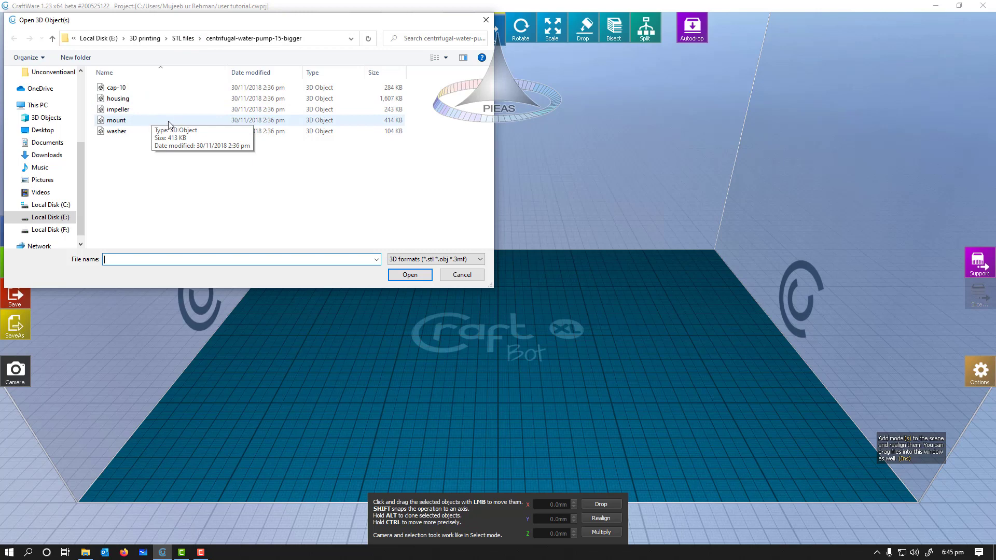
left_click(192, 39)
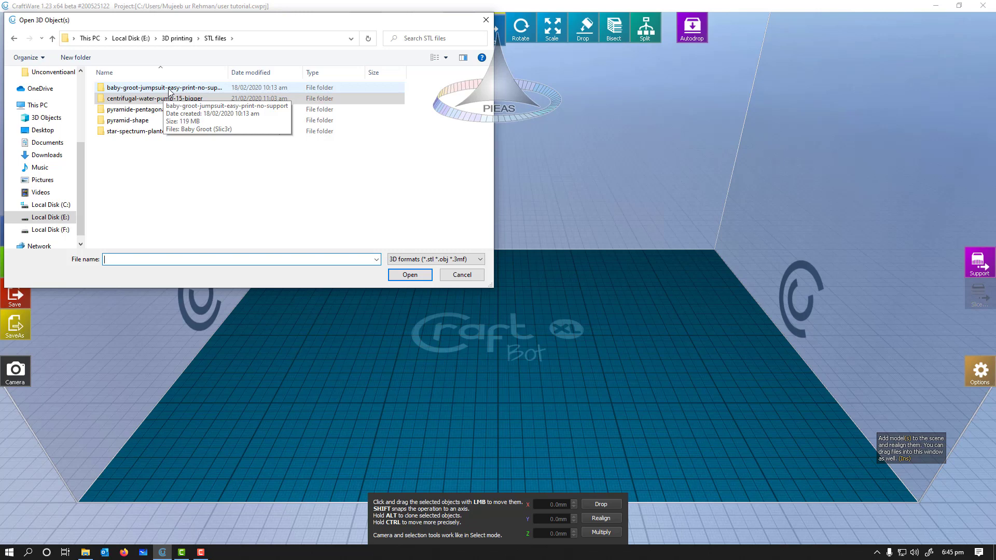
double_click(157, 101)
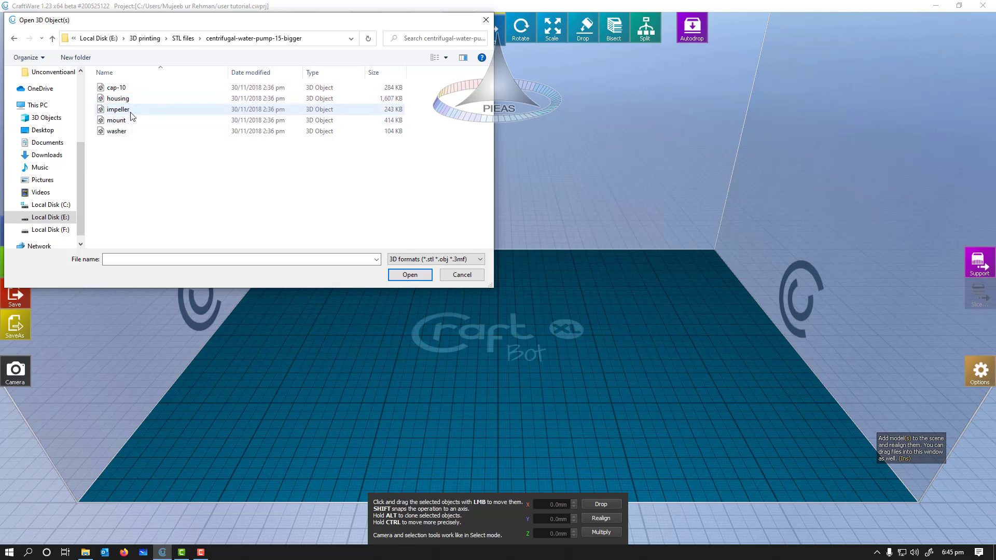
left_click(128, 98)
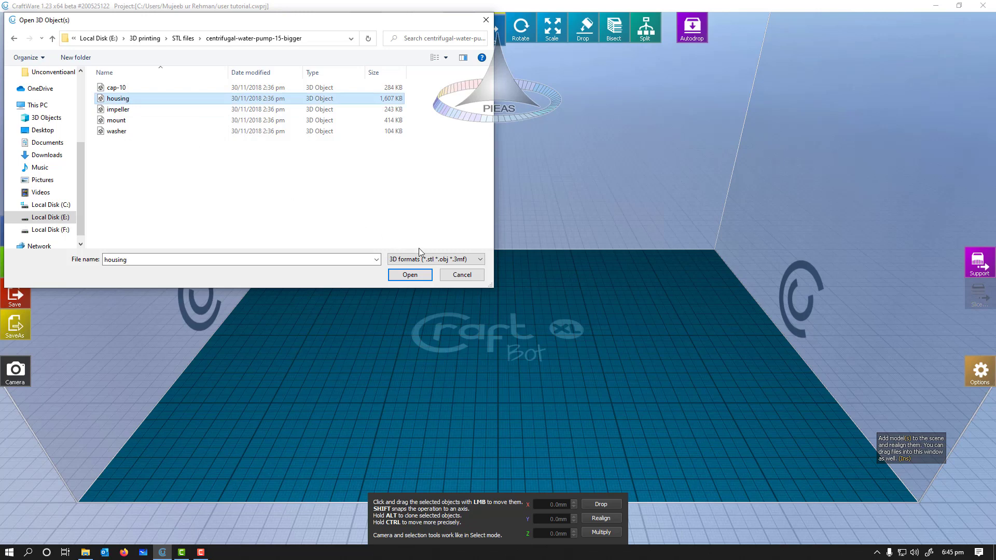
left_click(419, 275)
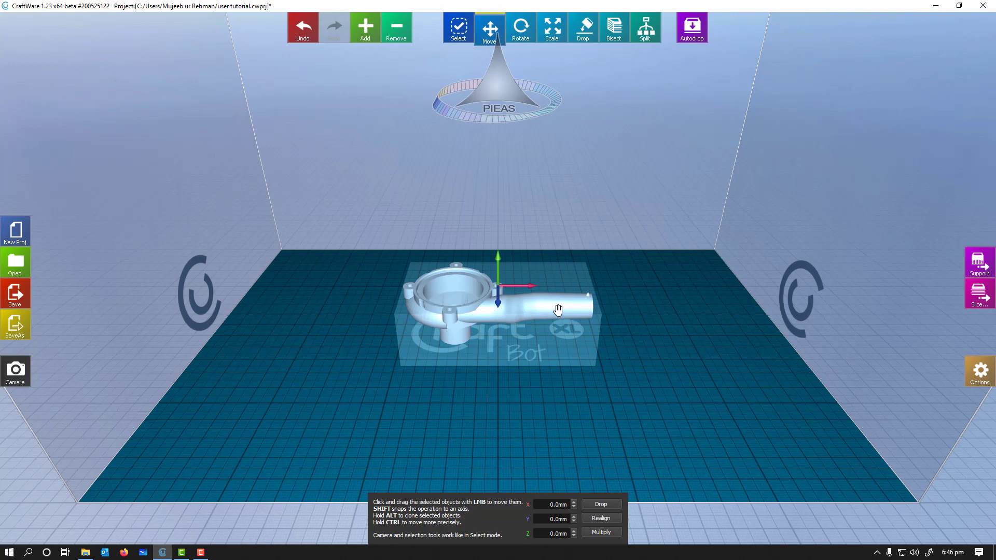
mouse_move(558, 310)
right_mouse_down()
mouse_move(515, 312)
mouse_move(558, 310)
mouse_move(567, 291)
mouse_move(519, 283)
mouse_move(487, 297)
mouse_move(532, 312)
mouse_move(583, 311)
mouse_move(519, 306)
mouse_move(565, 309)
mouse_move(550, 310)
right_mouse_up()
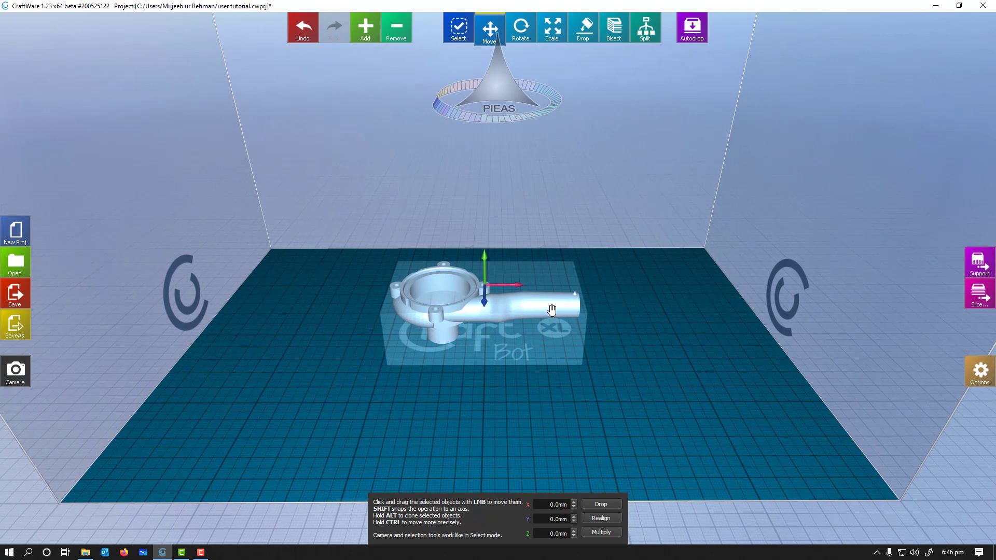
left_click(531, 200)
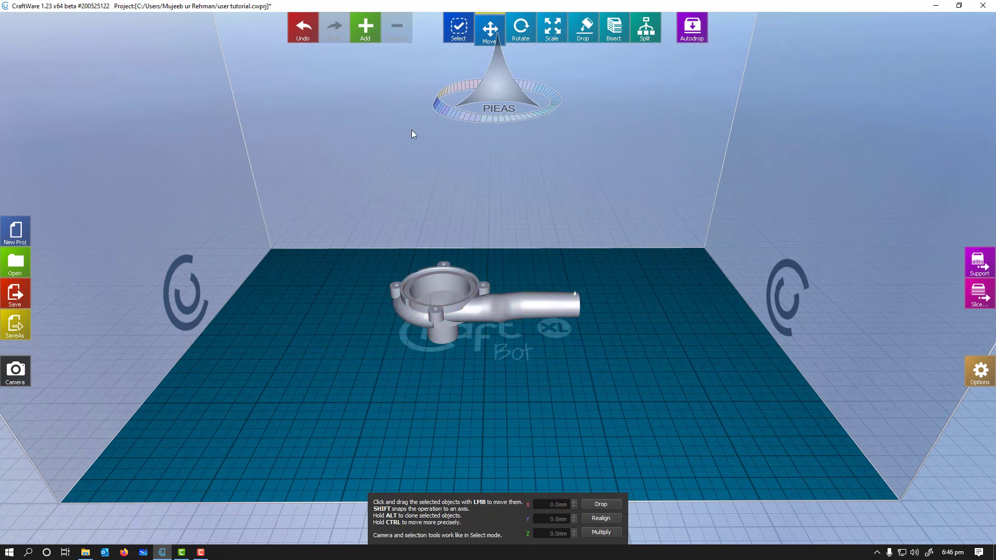
left_click(477, 316)
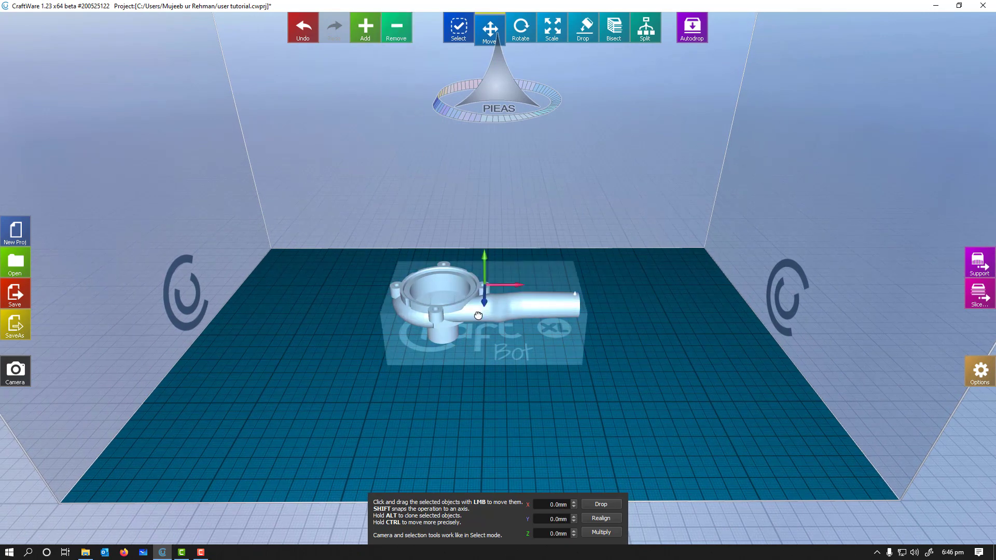
- Add the mount, housing and impeller models together from the centrifugal-water-pump-15-bigger folder
left_click(370, 27)
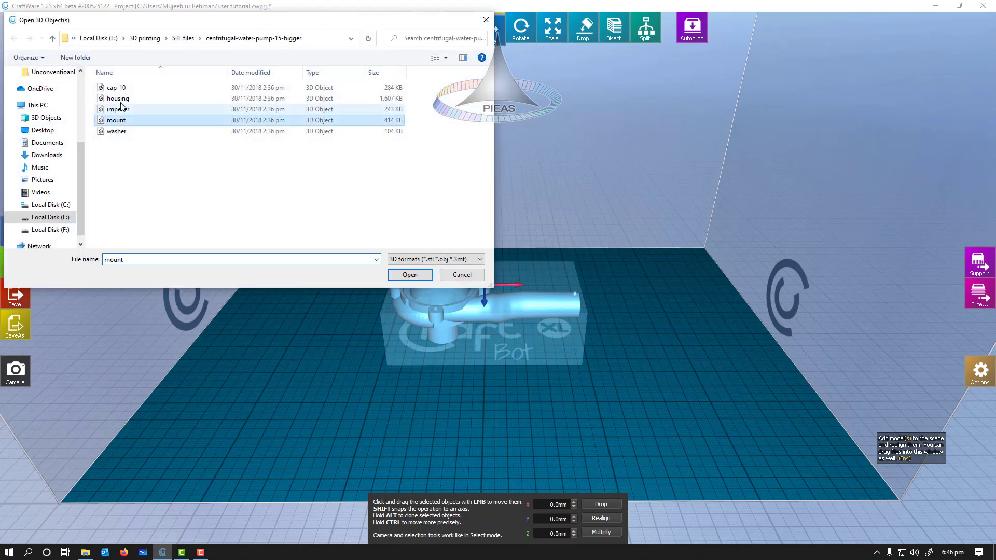
left_click(120, 98, "ctrl")
left_click(119, 109, "ctrl")
left_click(410, 274)
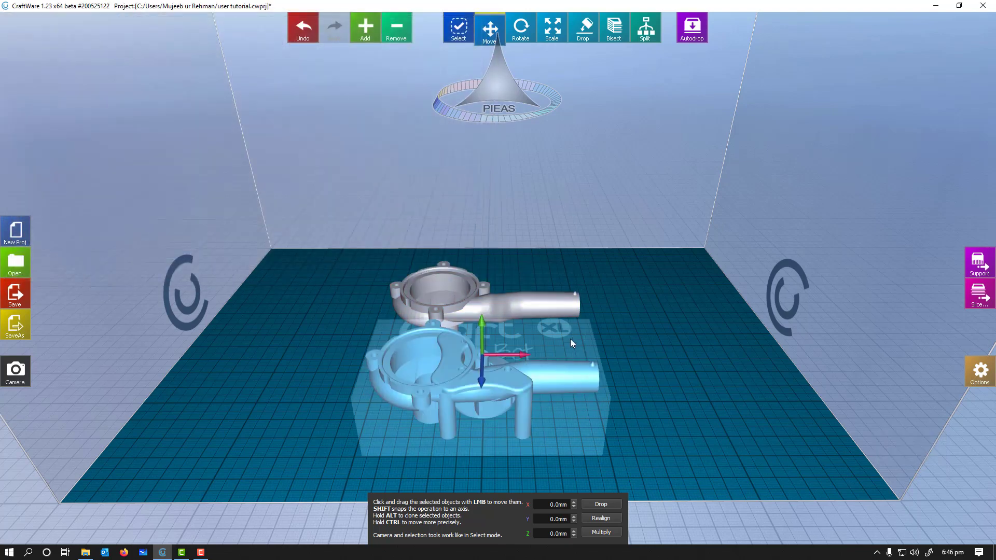
- Spread the newly added parts across the front of the build plate, with the impeller between the second housing and the mount
left_click_drag(418, 368, 379, 359)
left_click(677, 403)
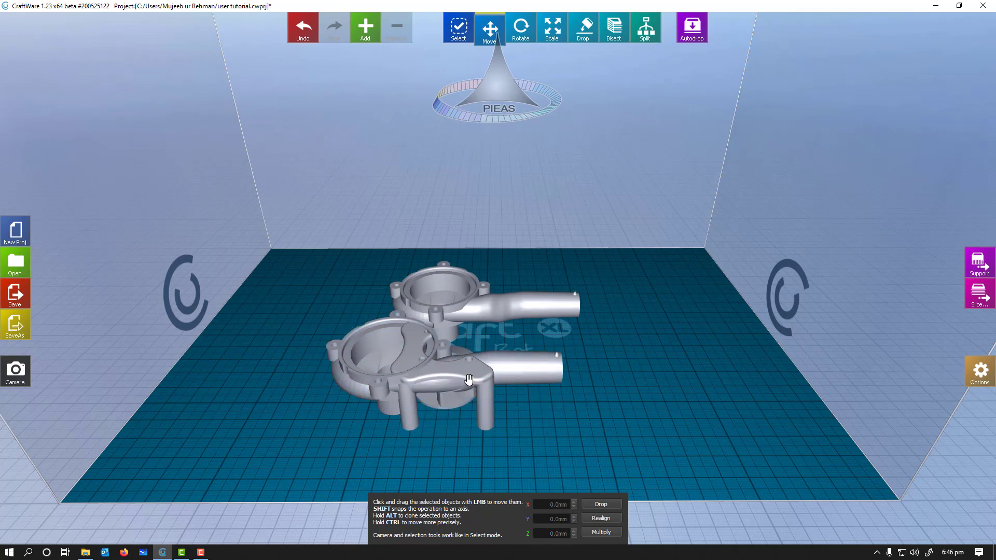
left_click_drag(468, 380, 679, 384)
left_click_drag(387, 371, 206, 372)
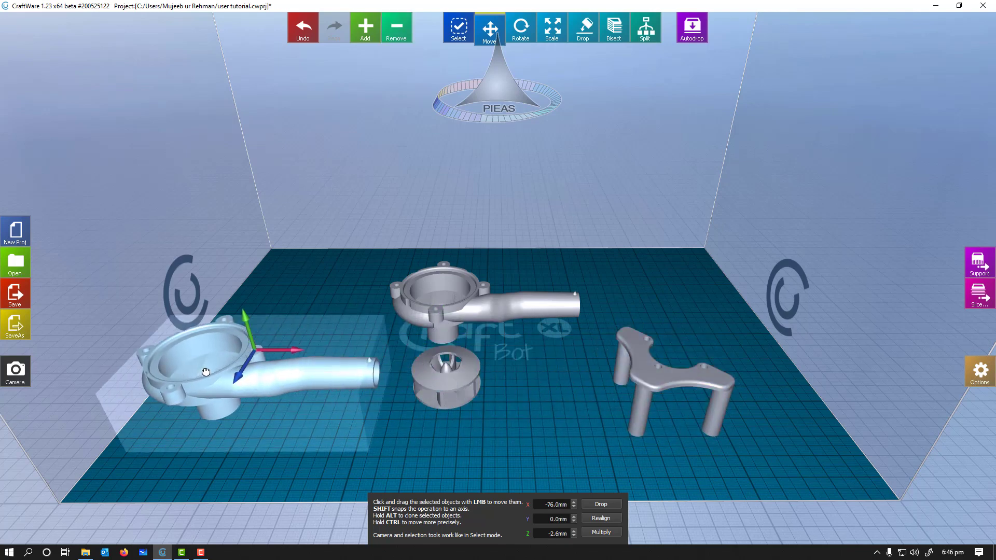
left_click_drag(446, 376, 487, 384)
- Shift the second housing slightly toward the impeller and delete this duplicate from the build plate
left_click_drag(262, 370, 317, 376)
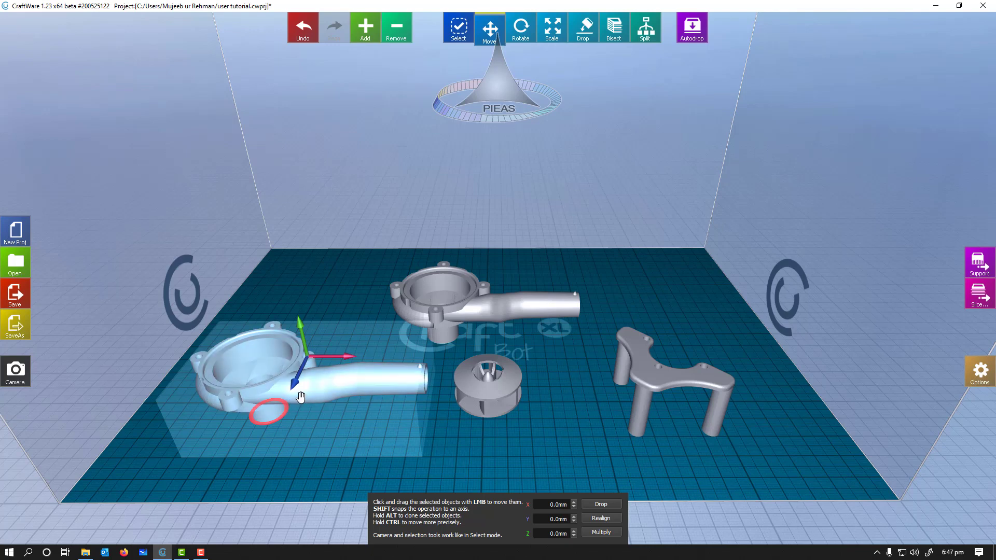
left_click_drag(305, 393, 303, 392)
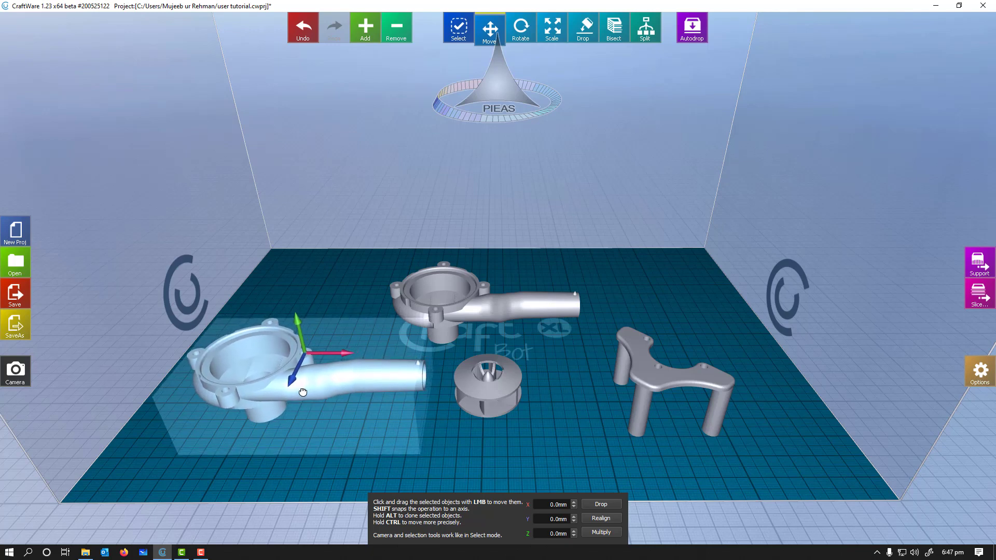
key("Delete")
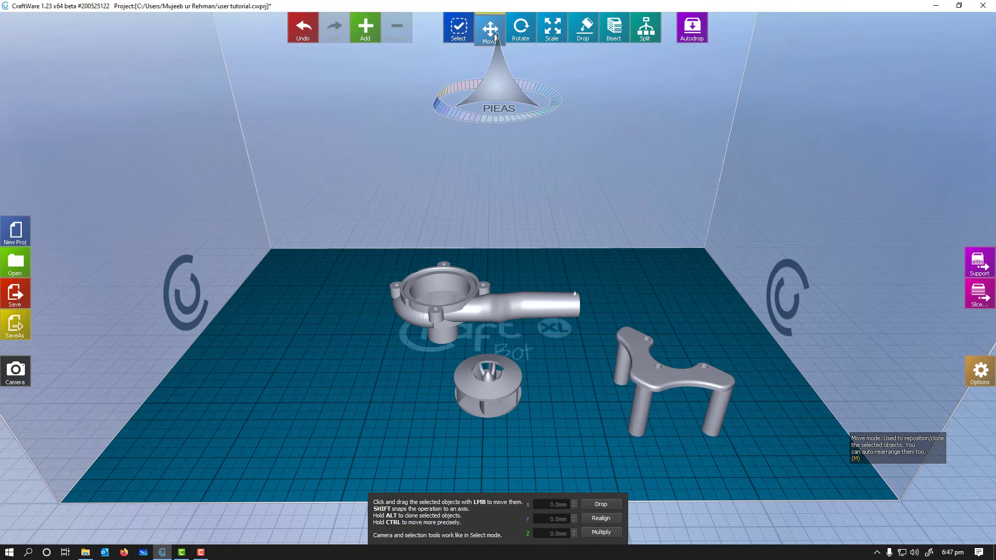
- Select the remaining housing and reposition it freehand on the build plate with the Move tool
left_click(502, 308)
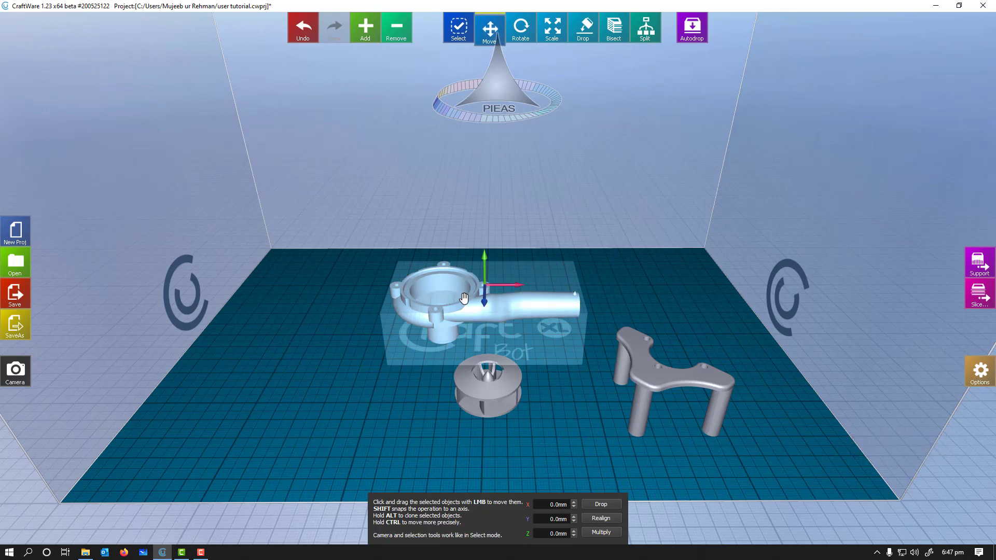
left_click(490, 305)
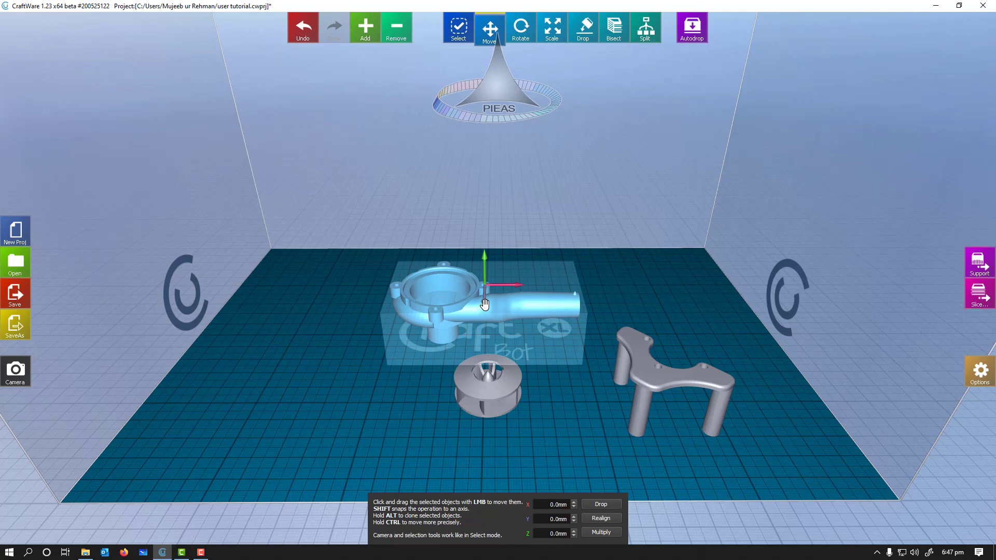
left_click_drag(484, 305, 498, 285)
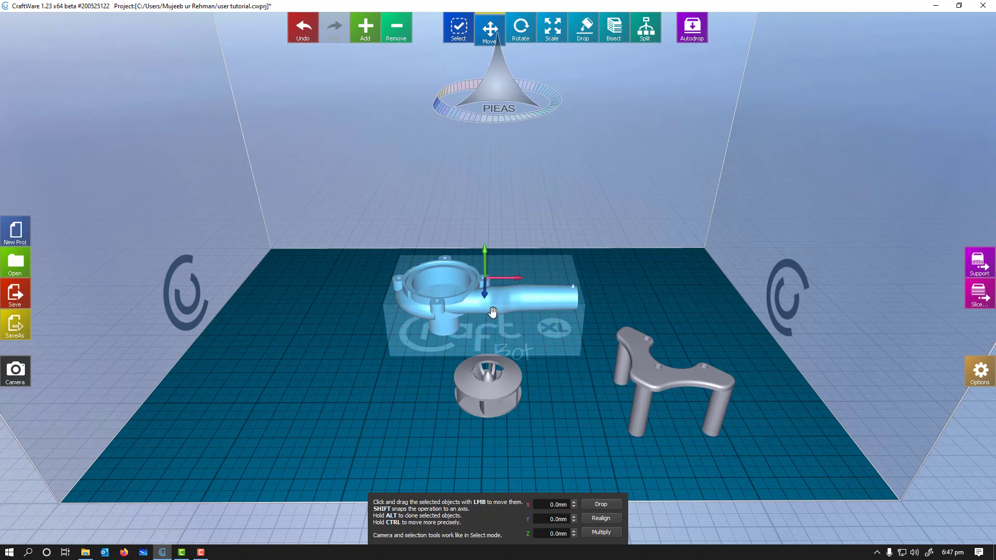
left_click_drag(491, 311, 514, 307)
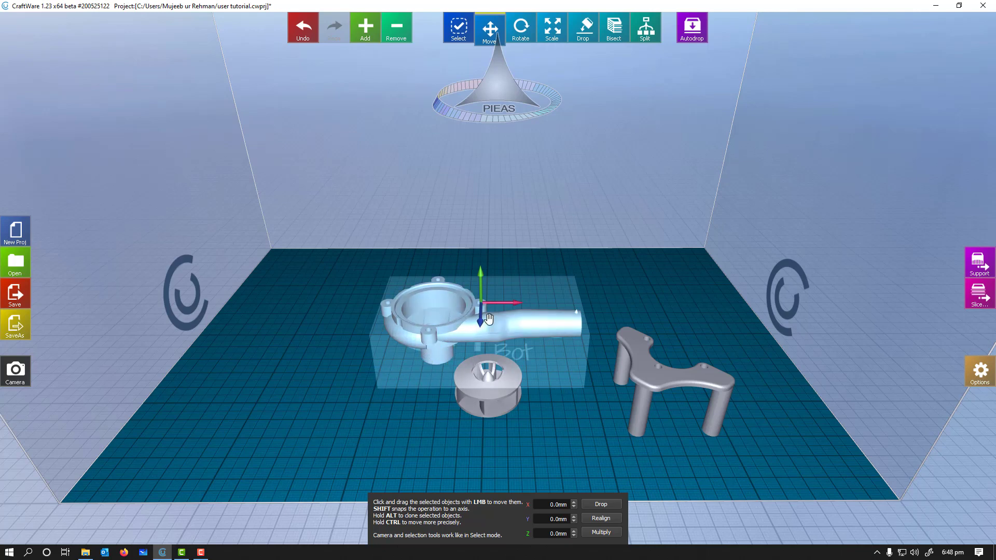
mouse_move(481, 280)
left_mouse_down()
mouse_move(482, 261)
mouse_move(484, 282)
left_mouse_up()
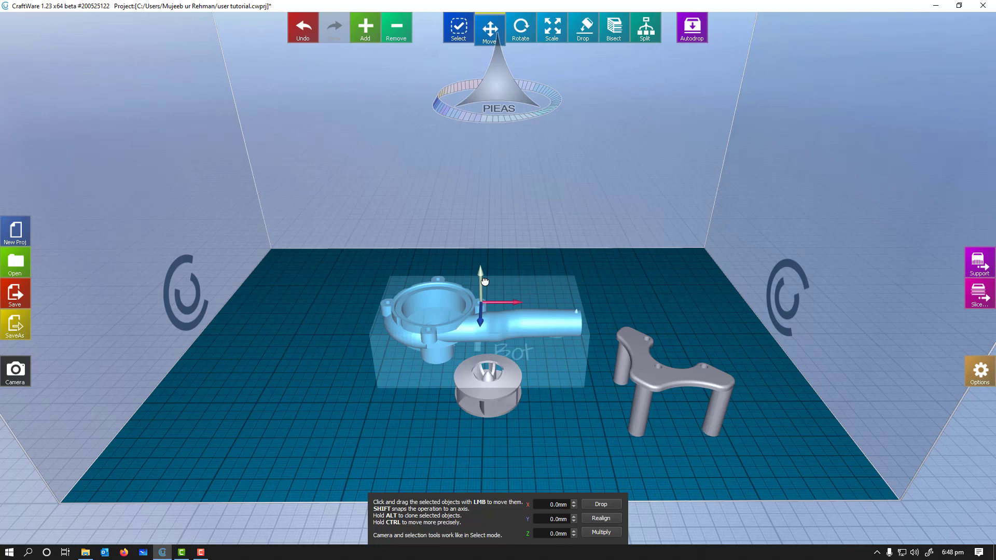
- Move the housing relative to the build plate while inspecting it up close from the Front camera preset
middle_click_drag(441, 369, 442, 428)
left_click(16, 371)
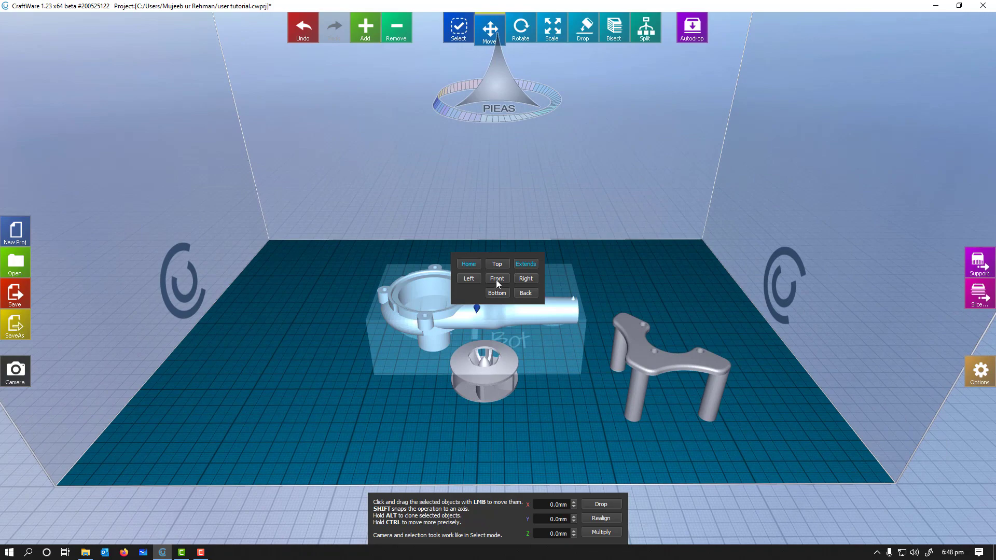
left_click(497, 279)
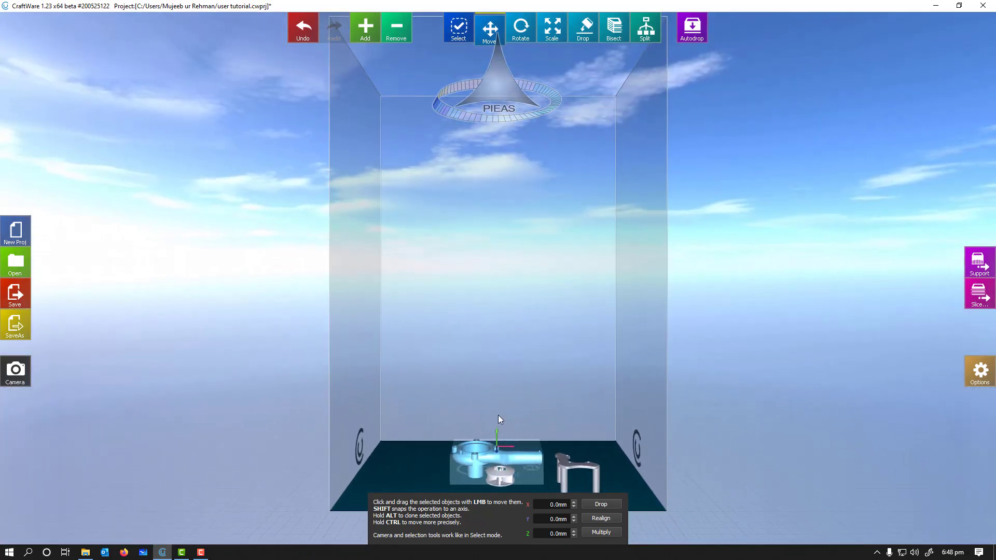
middle_click_drag(498, 414, 518, 275)
scroll(514, 321, "up", 5)
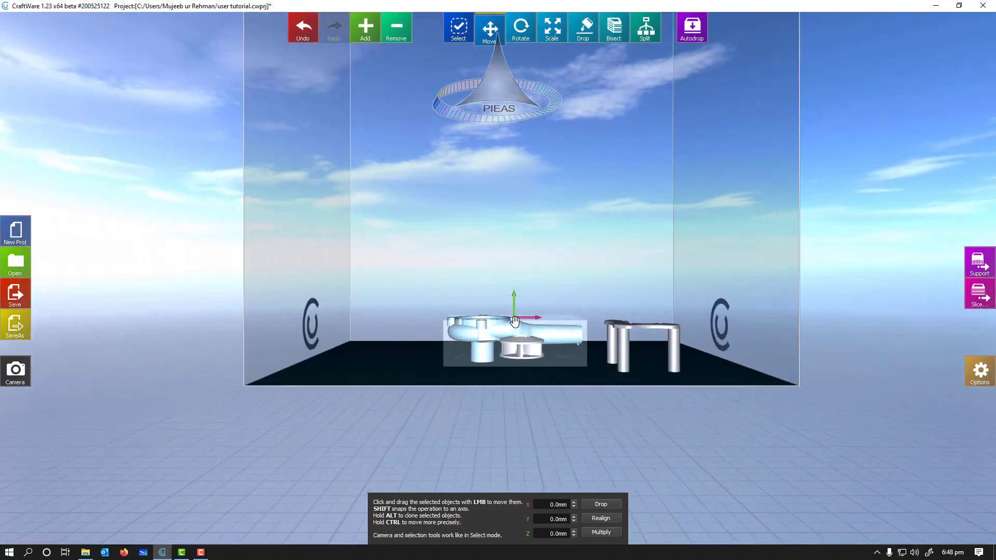
scroll(514, 321, "up", 6)
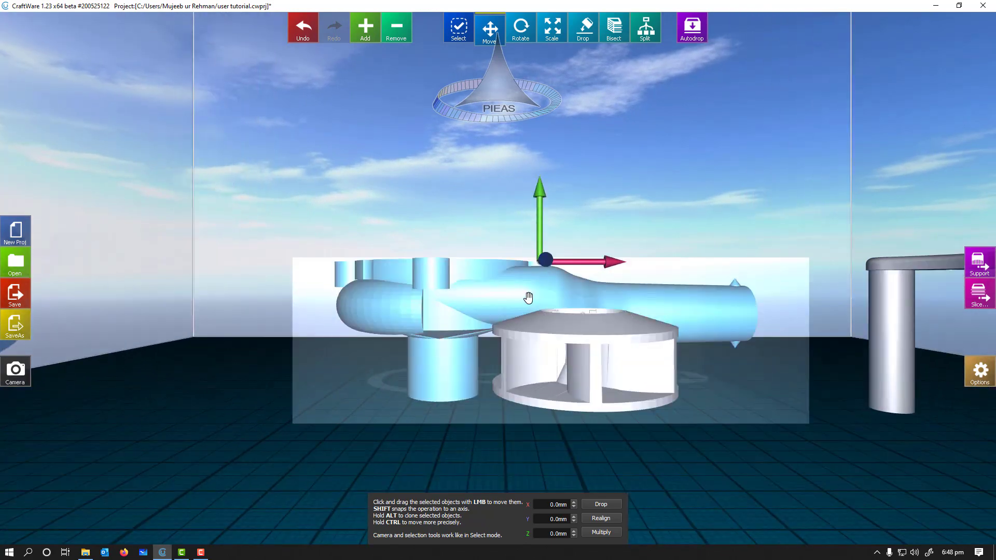
mouse_move(528, 297)
right_mouse_down()
mouse_move(531, 275)
mouse_move(527, 305)
right_mouse_up()
left_click_drag(564, 156, 550, 171)
scroll(516, 336, "down", 2)
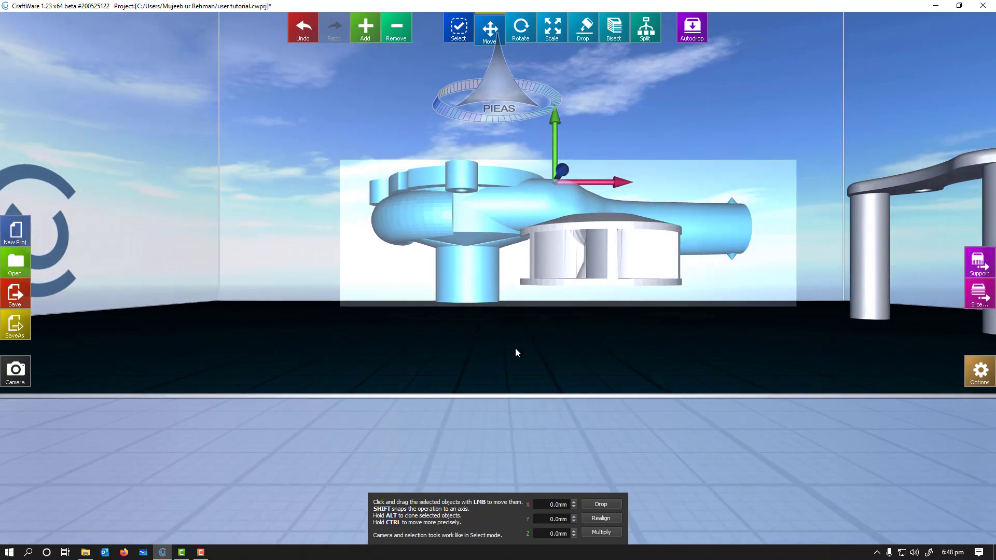
right_click_drag(515, 353, 515, 332)
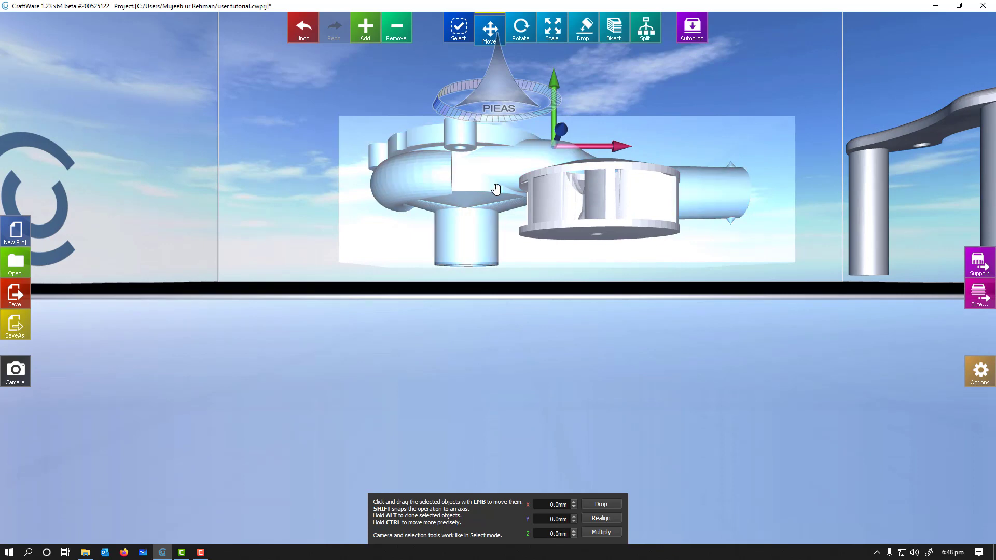
left_click_drag(496, 193, 499, 170)
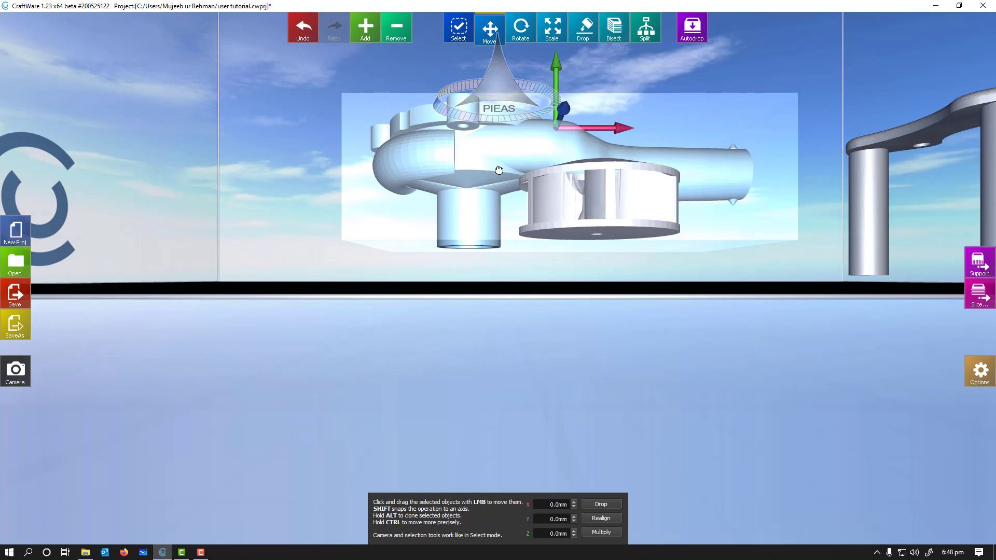
- Restore the Home camera preset and realign the housing on the build plate
left_click(15, 371)
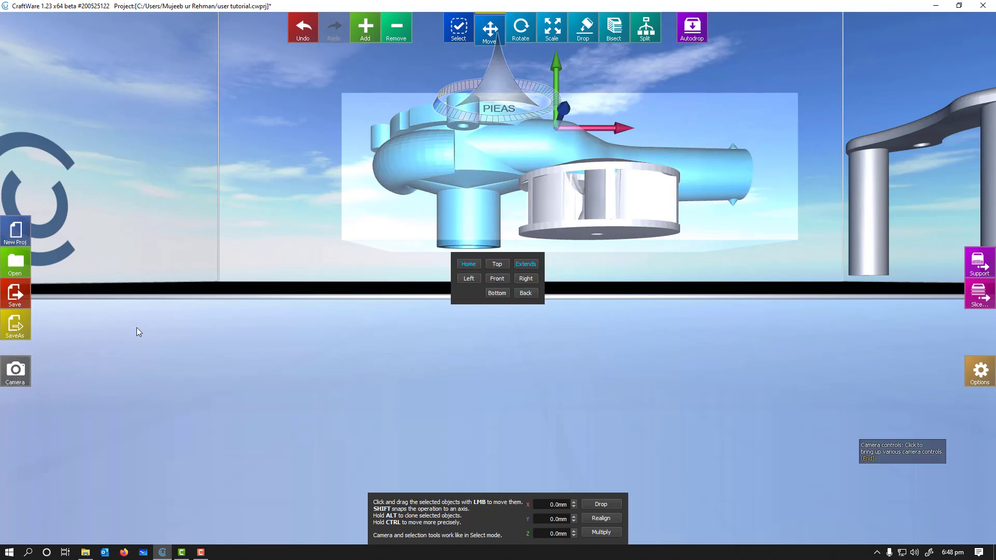
left_click(464, 267)
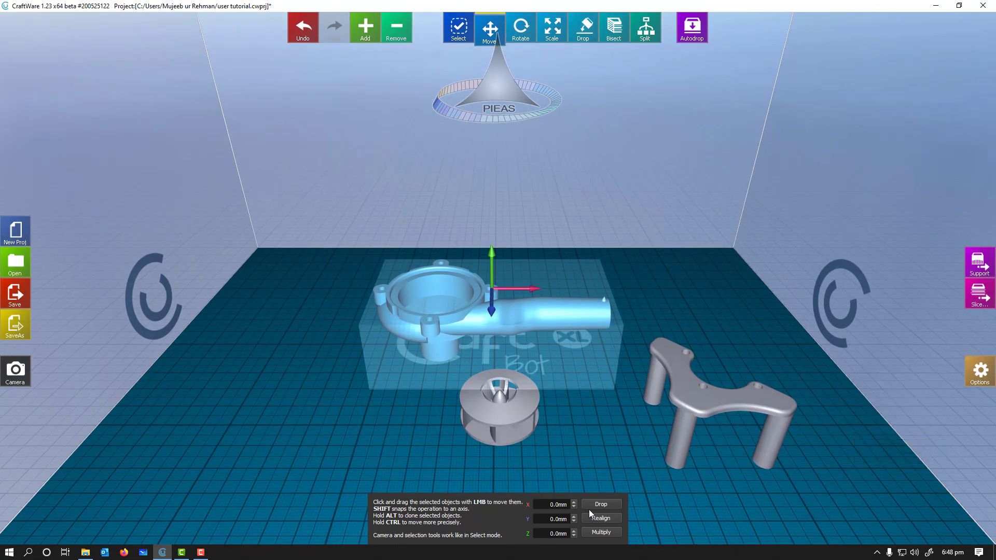
left_click(603, 522)
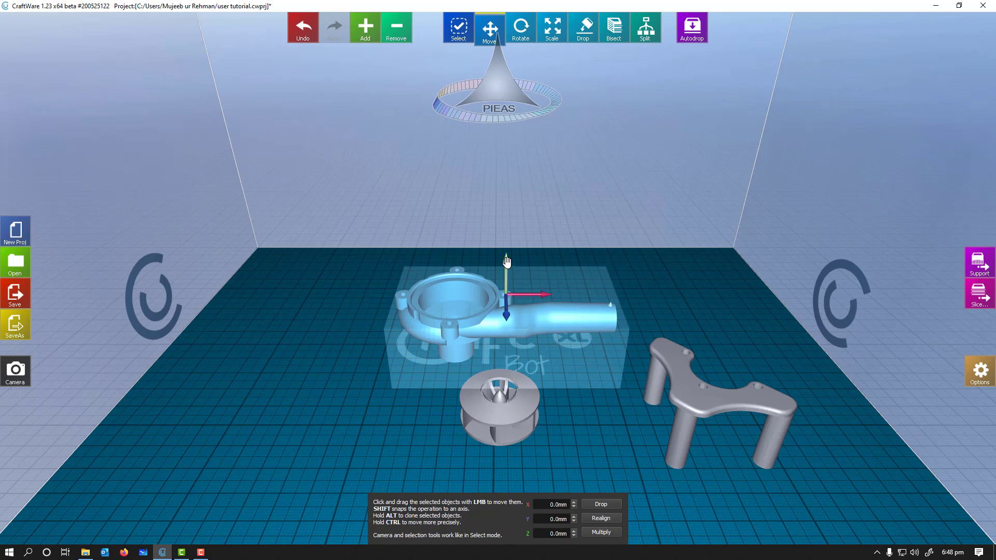
- Try the Rotate tool on the housing using its axis handles, with 15° angle snap on
left_click(529, 35)
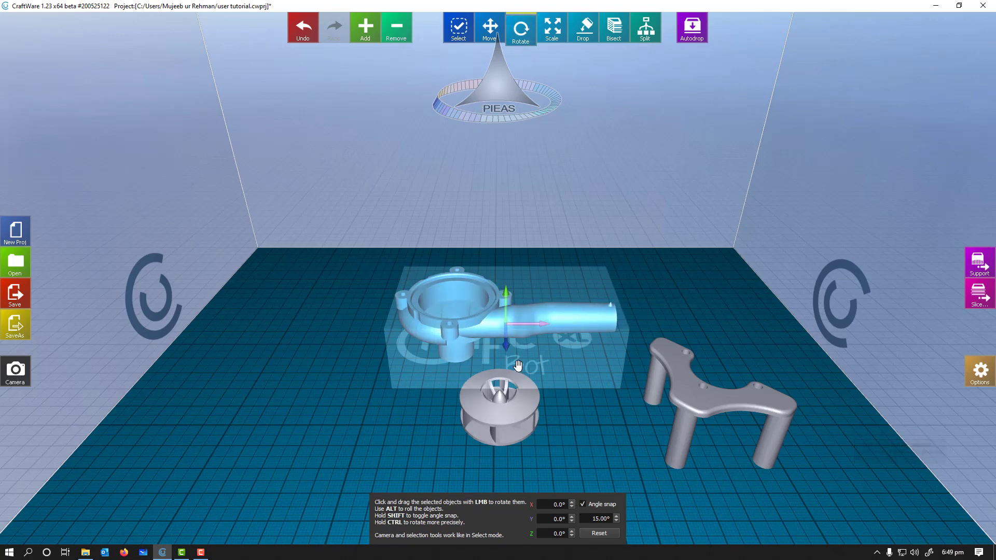
mouse_move(506, 347)
left_mouse_down()
mouse_move(549, 349)
mouse_move(503, 342)
left_mouse_up()
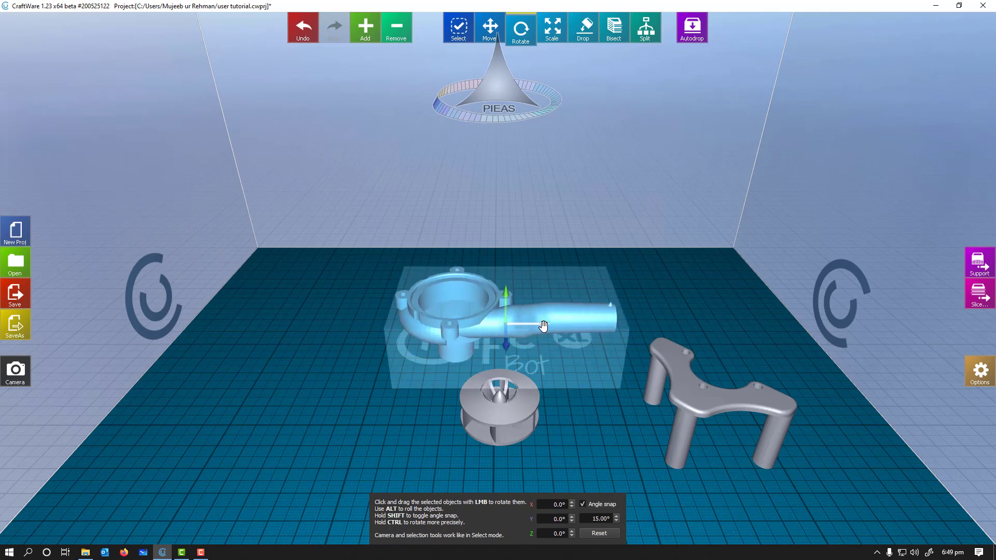
left_click_drag(542, 327, 504, 300)
- Scale the housing uniformly to 80% of its size
left_click(552, 29)
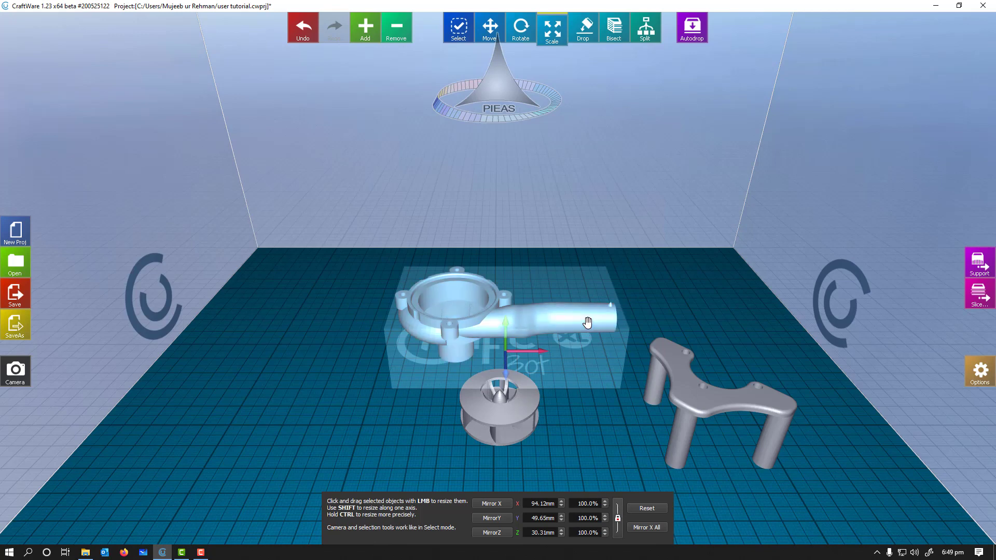
double_click(582, 503)
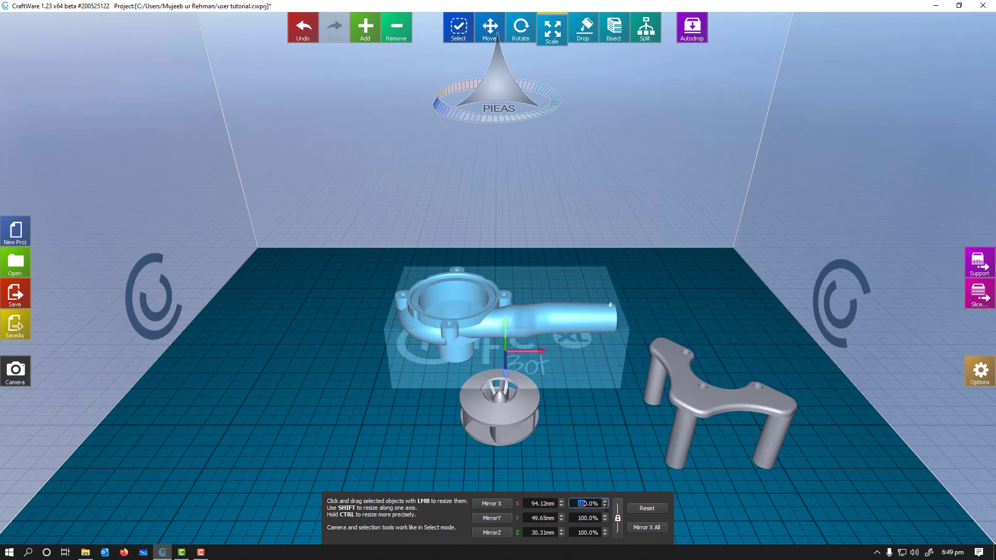
type("80")
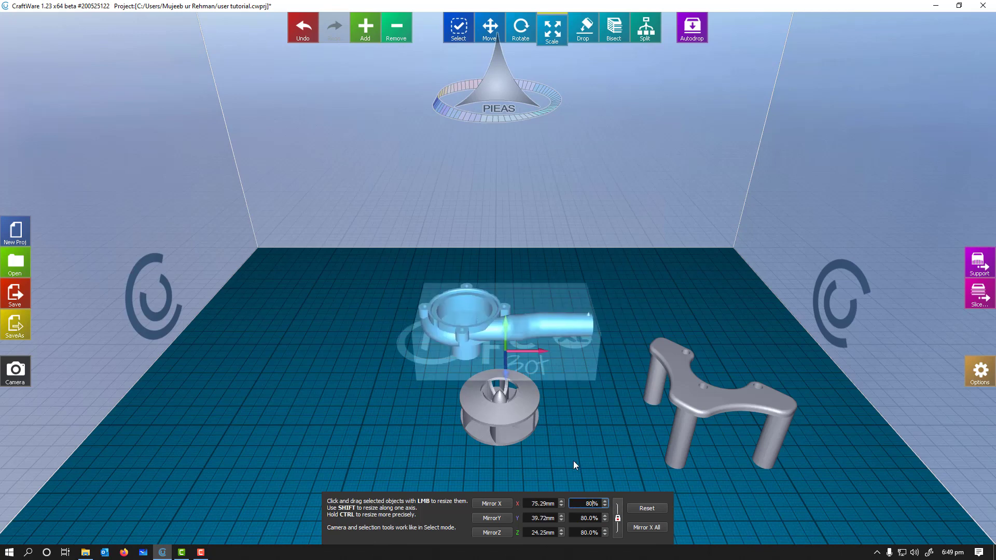
- Set the housing's uniform scale back to 100% and reset its scaling
double_click(588, 503)
type("100")
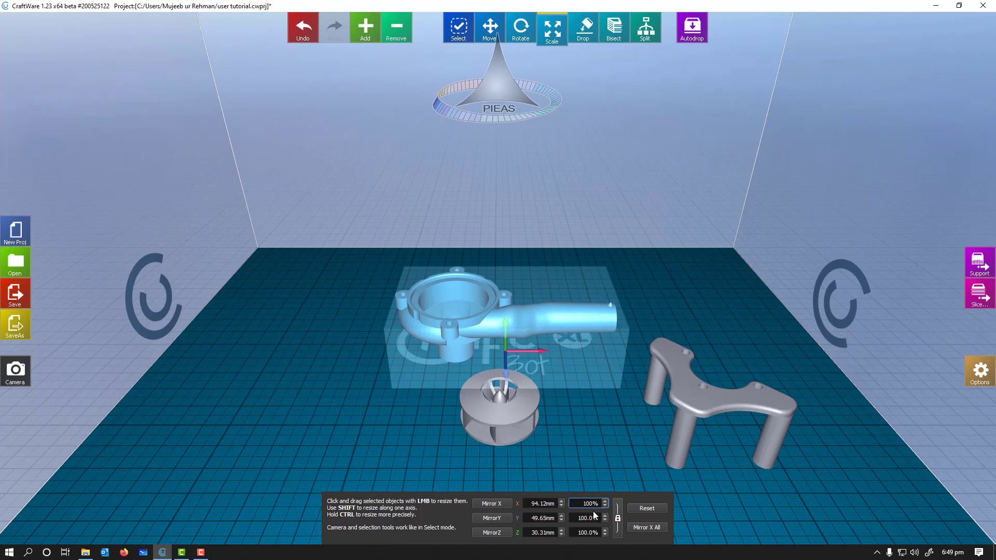
left_click(652, 509)
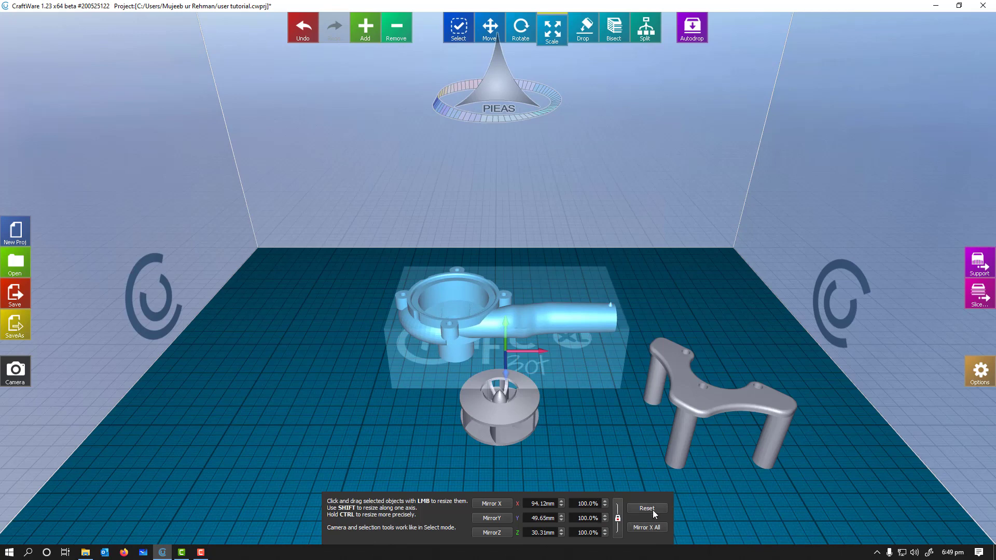
left_click(617, 518)
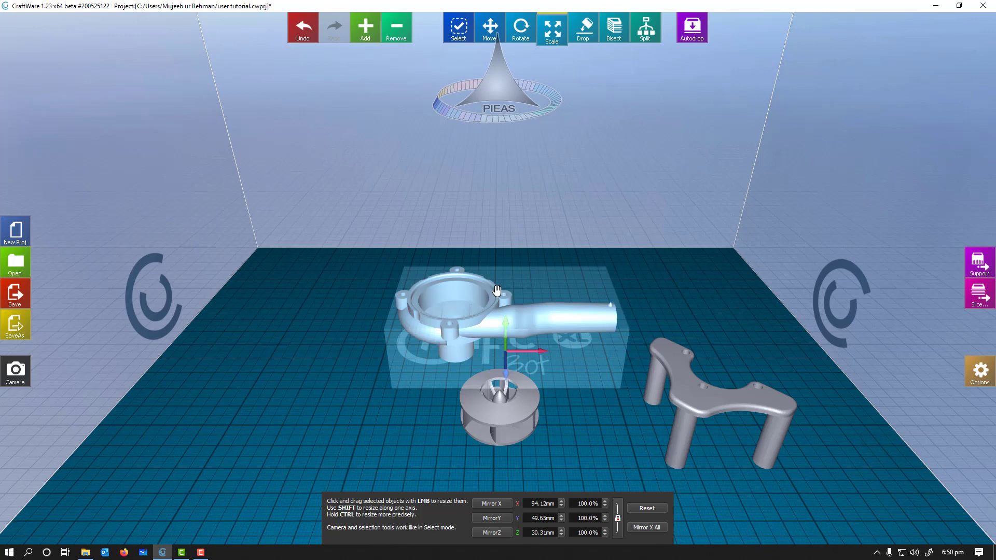
- Try the Drop tool on different surfaces of the housing with 15° angle snap on
left_click(576, 39)
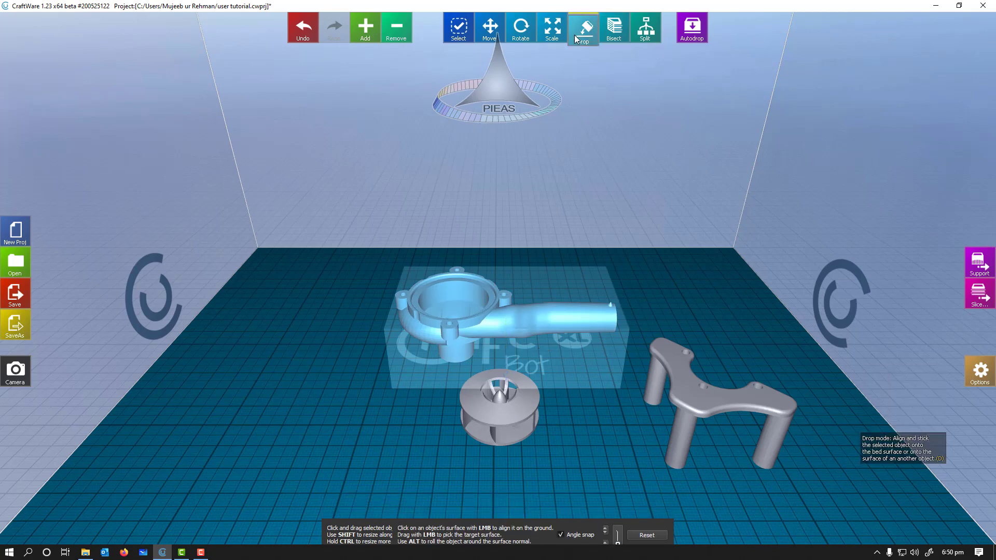
left_click(463, 301)
left_click_drag(463, 301, 457, 360)
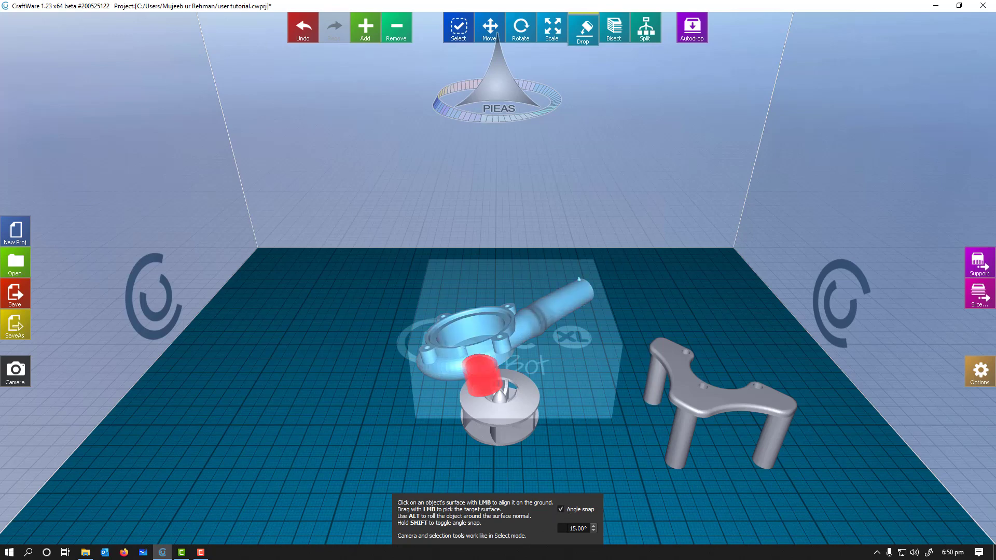
left_click(573, 528)
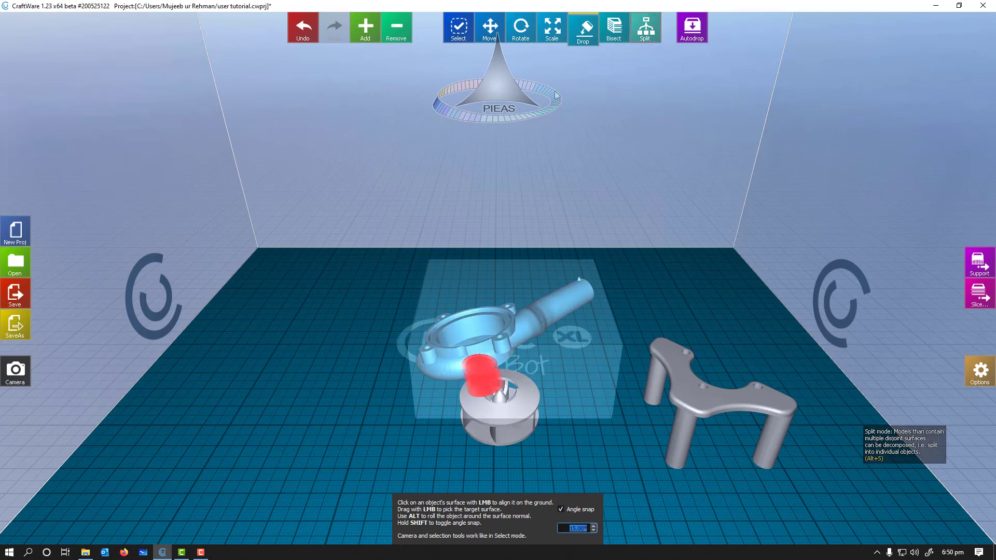
- Reset the housing's rotation using the Rotate tool
left_click(552, 29)
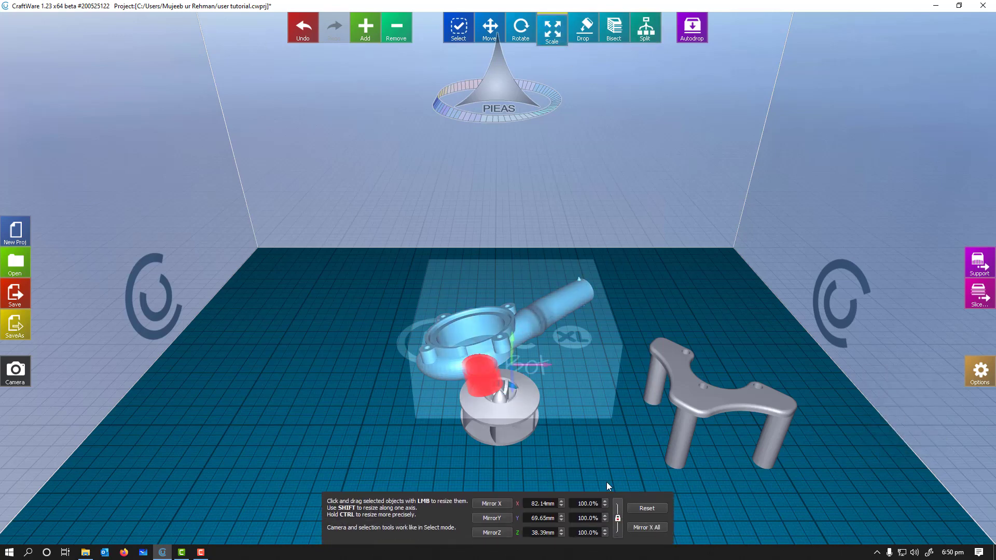
left_click(520, 28)
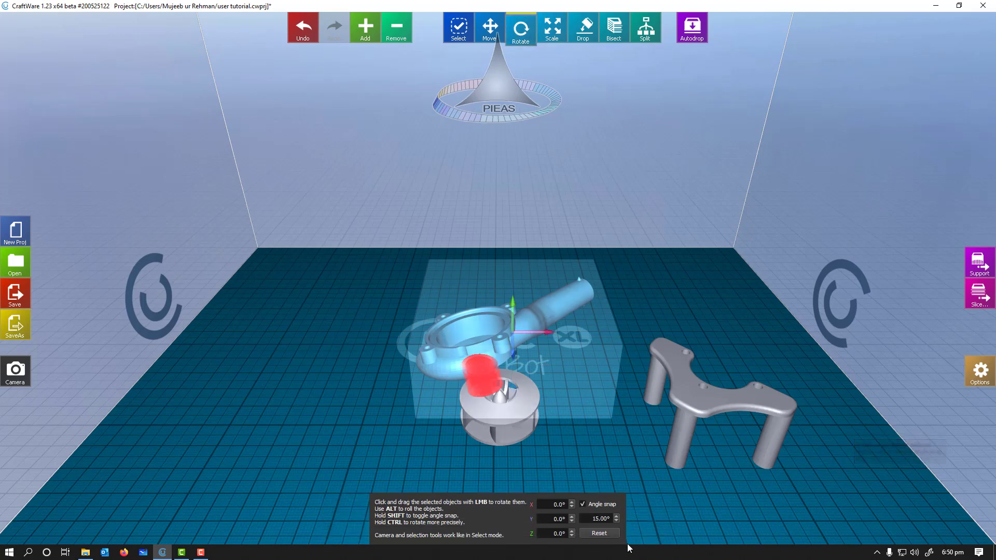
left_click(600, 534)
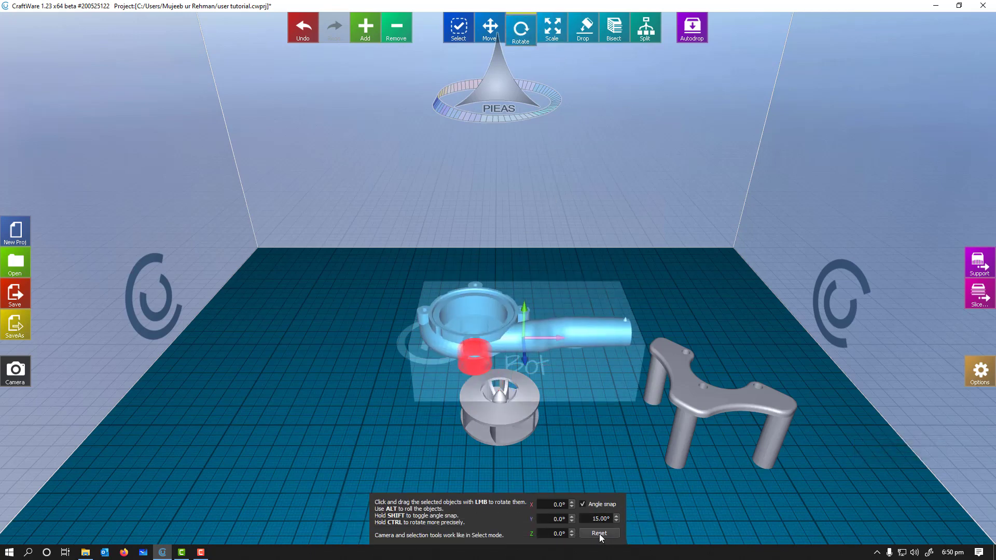
- Set the Drop tool's angle snap to 90°
left_click(583, 28)
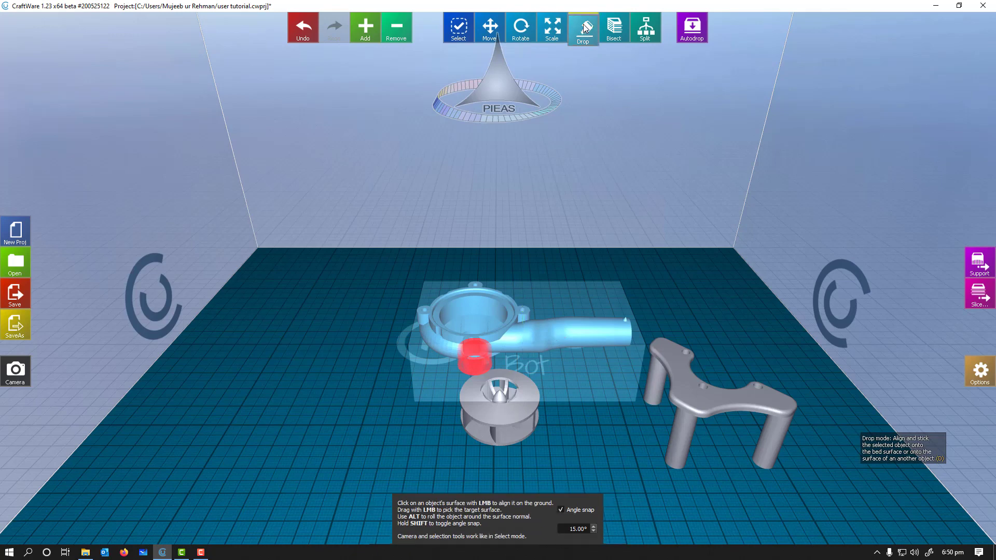
left_click_drag(570, 528, 604, 528)
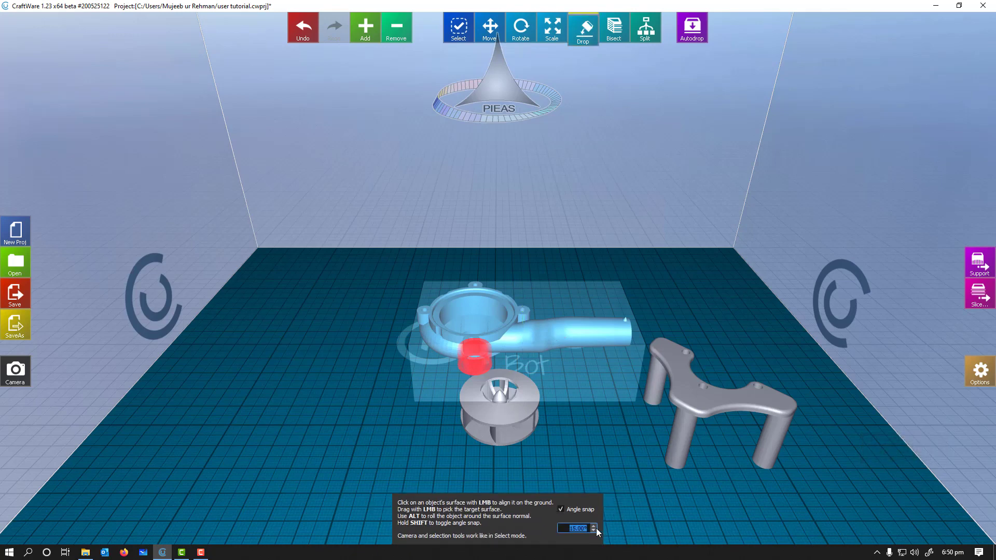
type("90")
key("Return")
left_click(514, 459)
- Reorient the housing by dropping its various surfaces onto the build plate with 90° angle snap, and undo the last drop
left_click(492, 311)
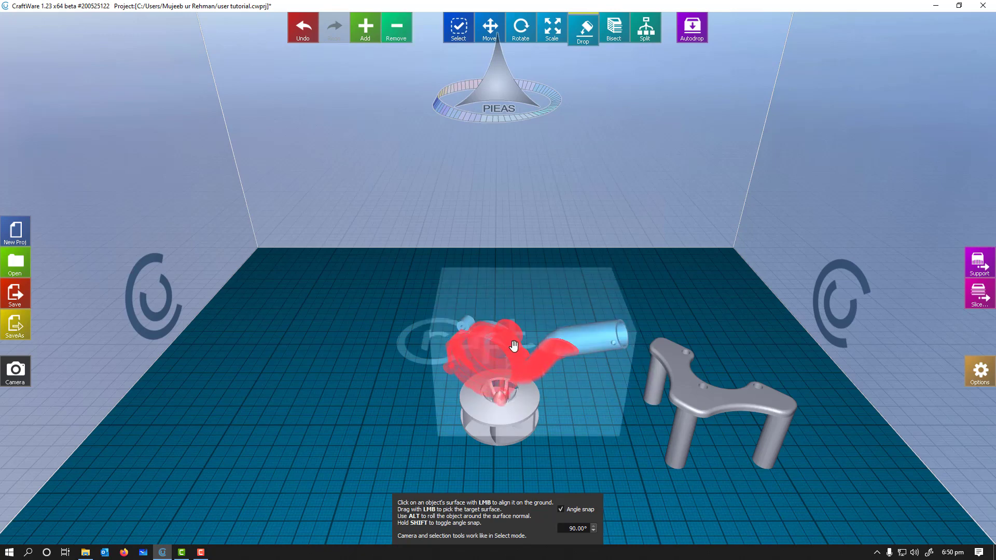
left_click(491, 352)
left_click(501, 349)
left_click(534, 336)
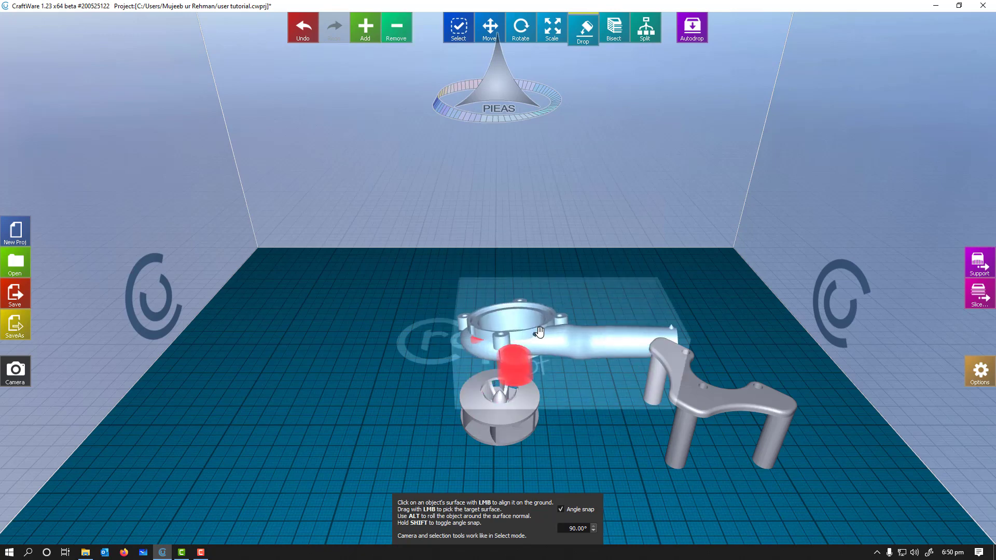
left_click(523, 314)
left_click(512, 365)
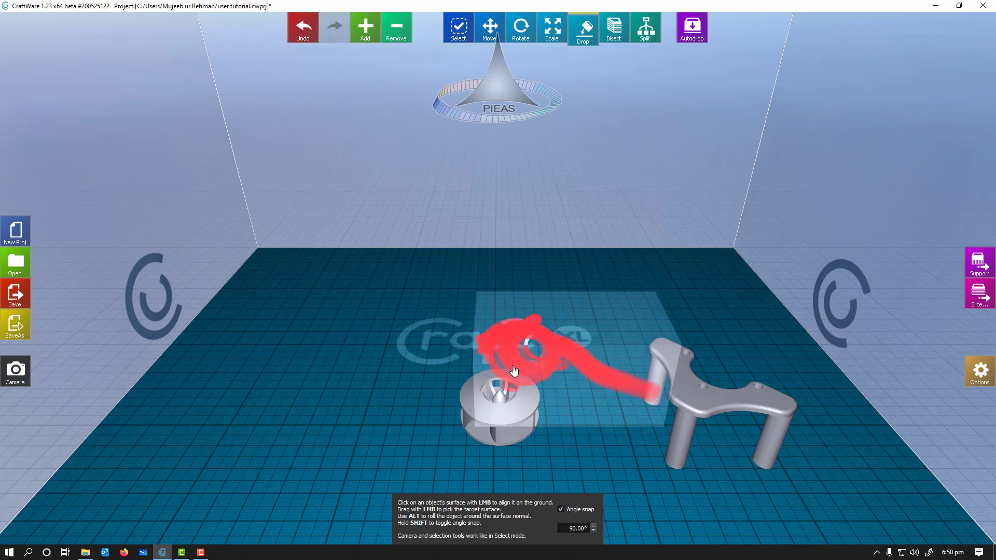
left_click(530, 366)
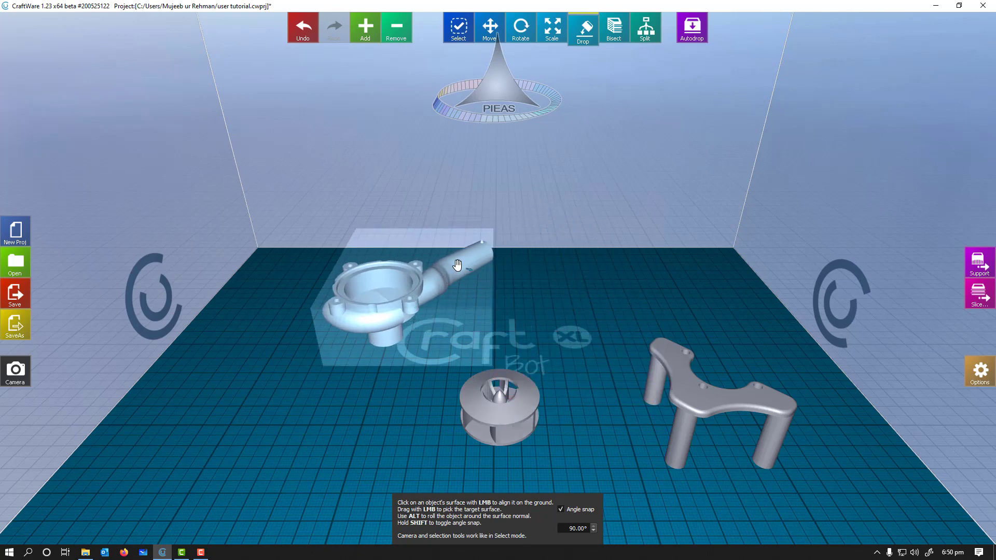
left_click(416, 264)
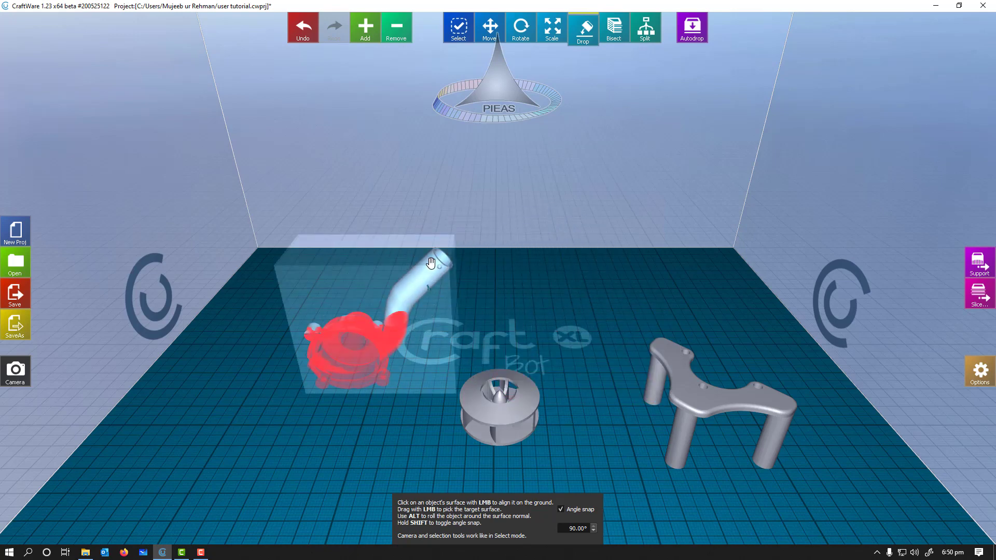
left_click_drag(433, 263, 394, 267)
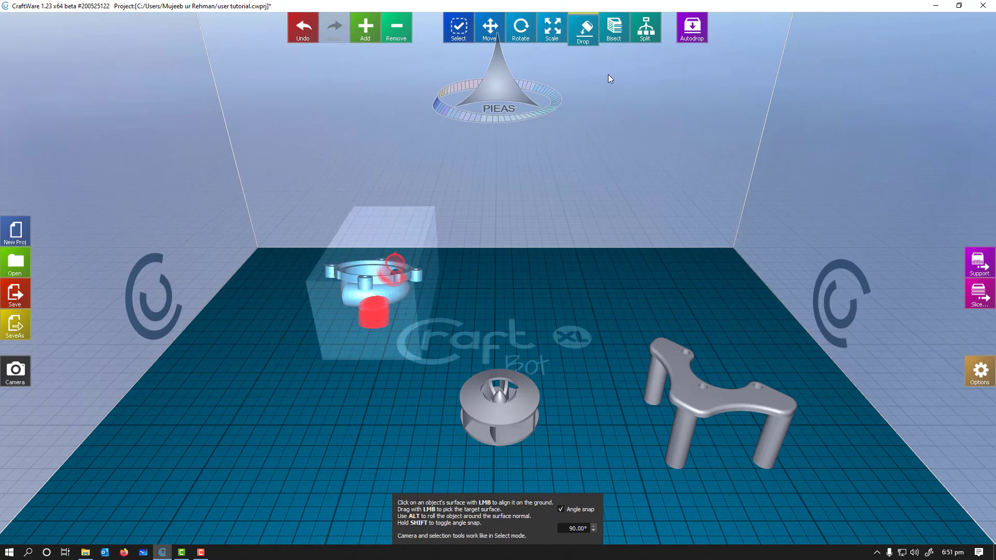
key("ctrl+z")
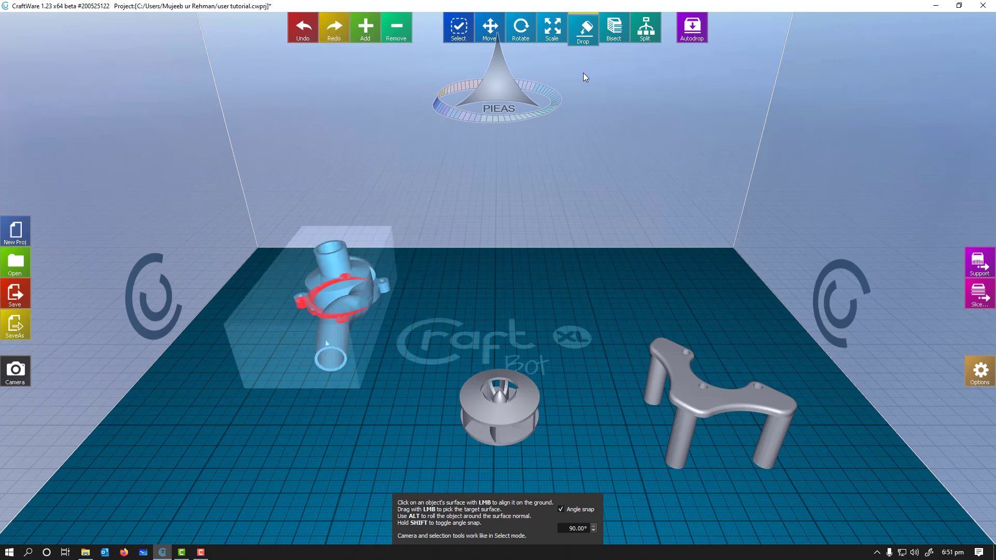
- Preview the Bisect cutting plane without any object selected, and return to the Move tool without cutting
left_click(657, 204)
left_click(613, 29)
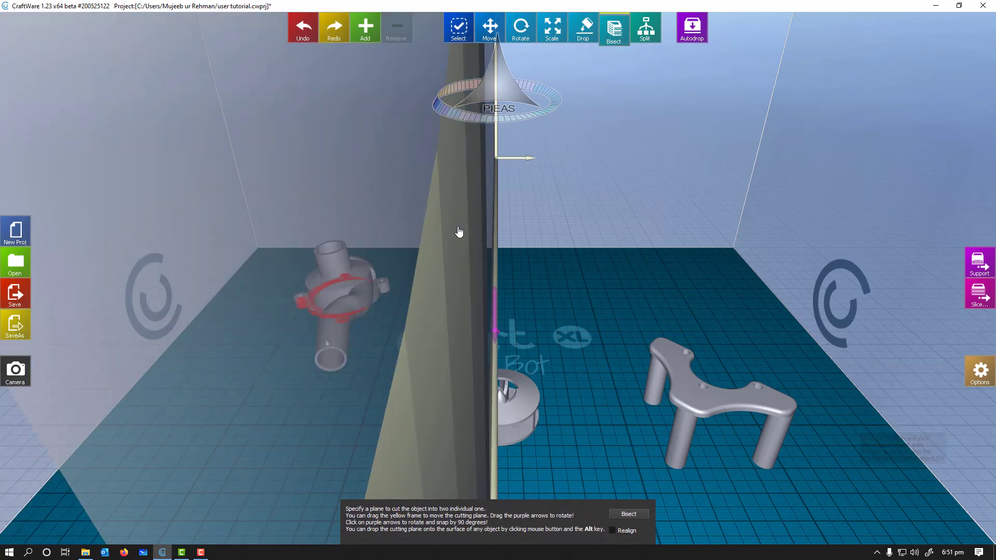
left_click(583, 28)
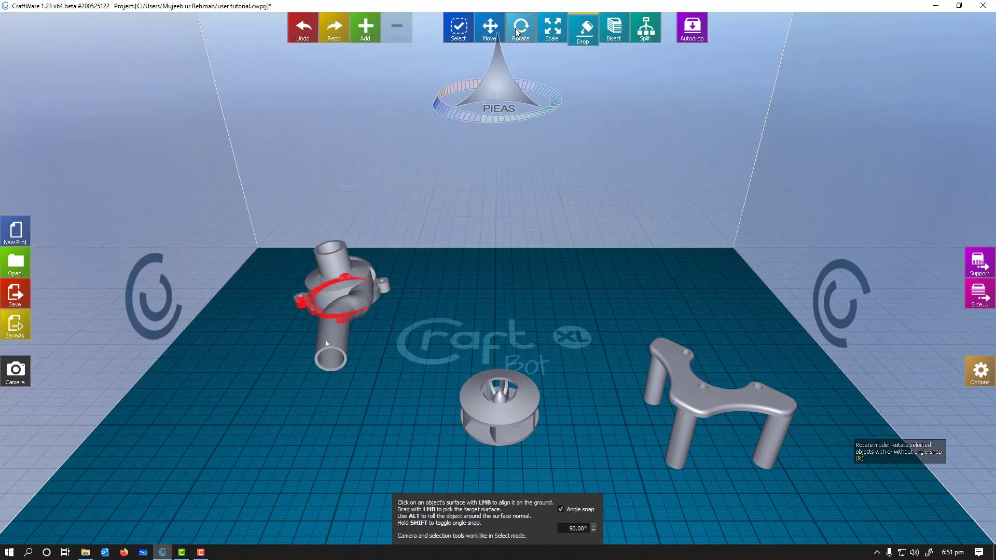
left_click(520, 28)
left_click(489, 29)
- Move the housing and realign it on the build plate
scroll(437, 126, "up", 2)
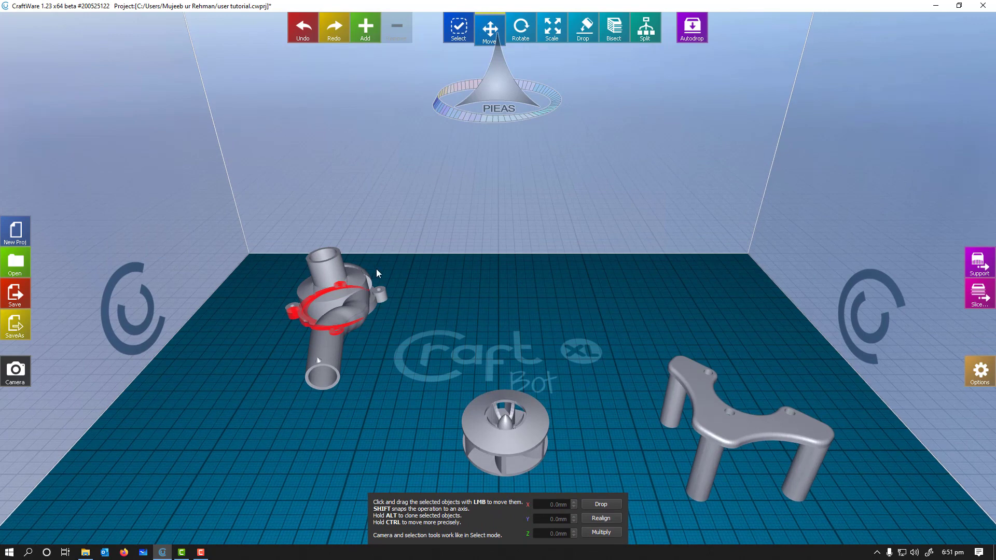
left_click_drag(376, 273, 354, 278)
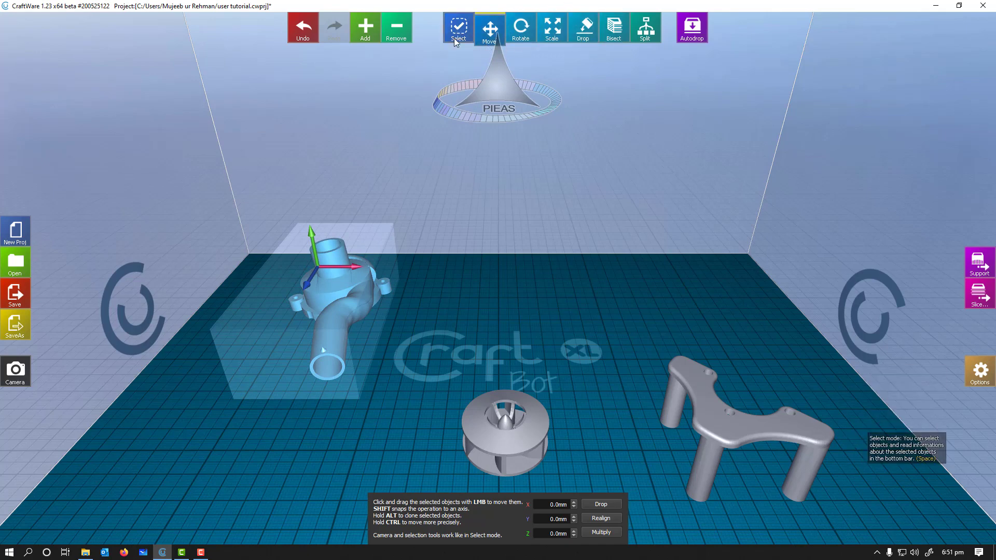
left_click(600, 518)
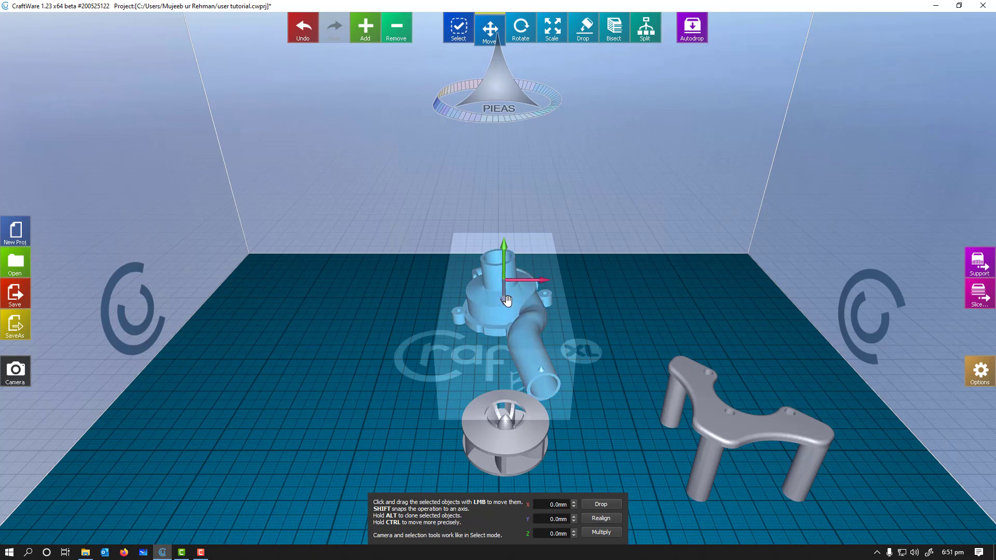
- Place the housing left of the build plate's centre and move the impeller beside it, just right of the centre
left_click_drag(506, 300, 403, 292)
left_click(537, 291)
left_click(538, 299)
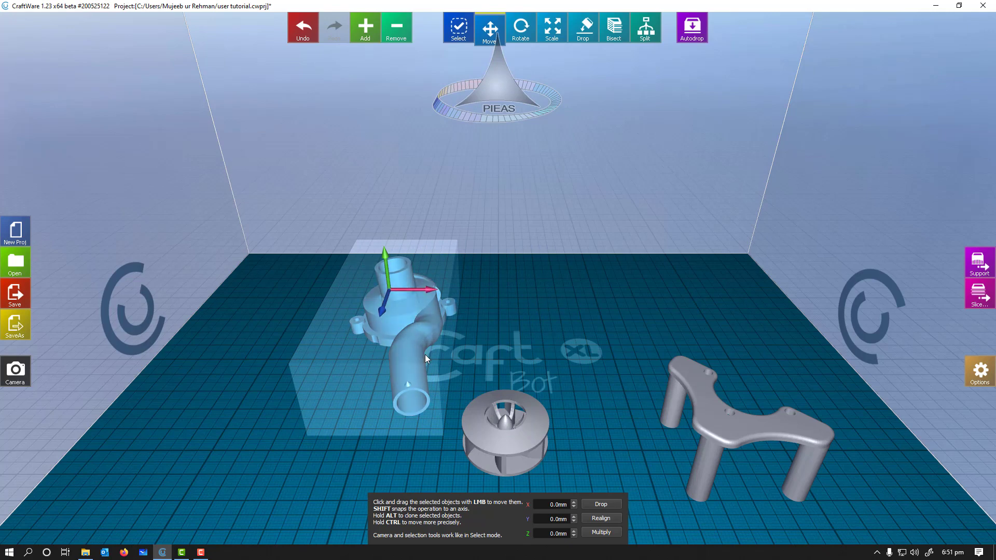
left_click_drag(540, 436, 583, 339)
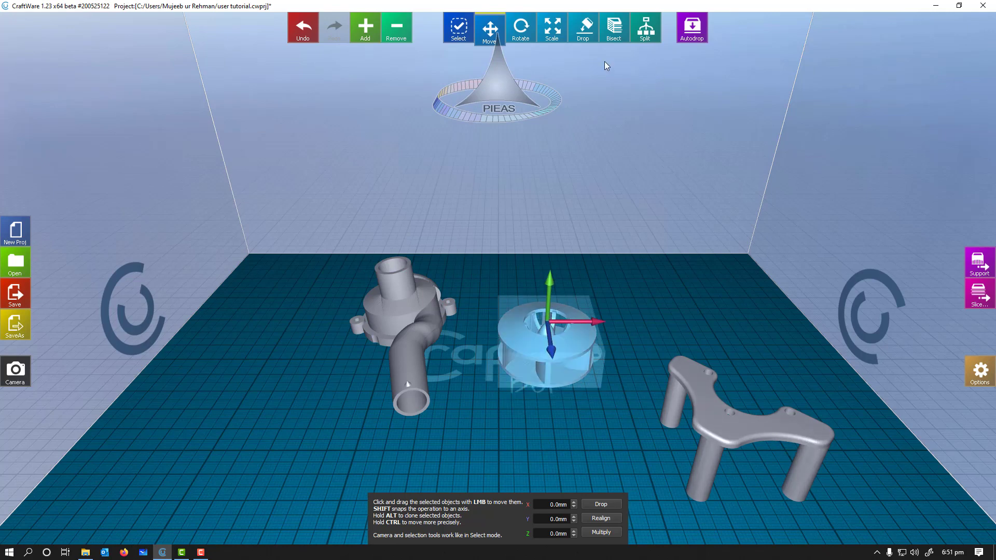
- Flip the three-legged bracket upside down with the Drop tool, dropping a further surface and undoing that second drop
left_click(583, 29)
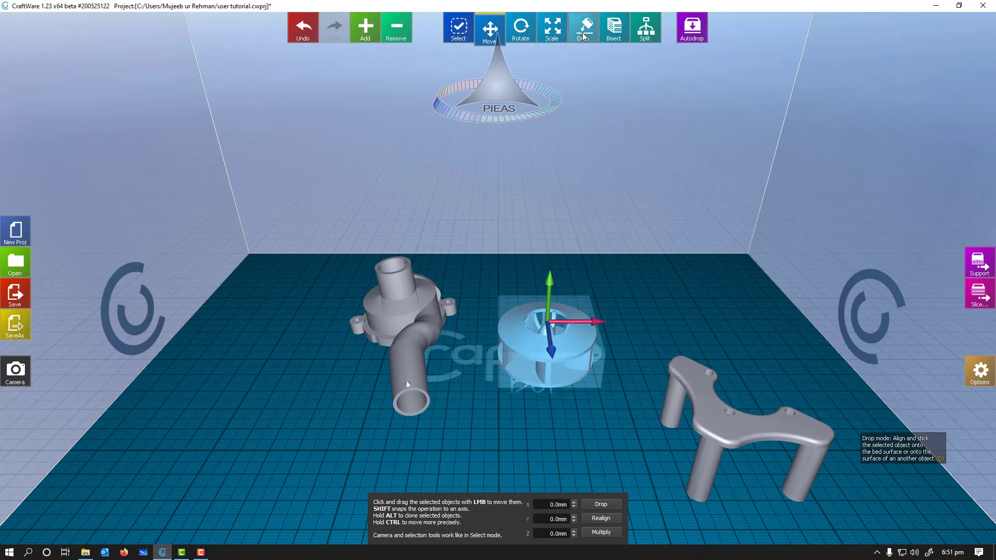
left_click(746, 423)
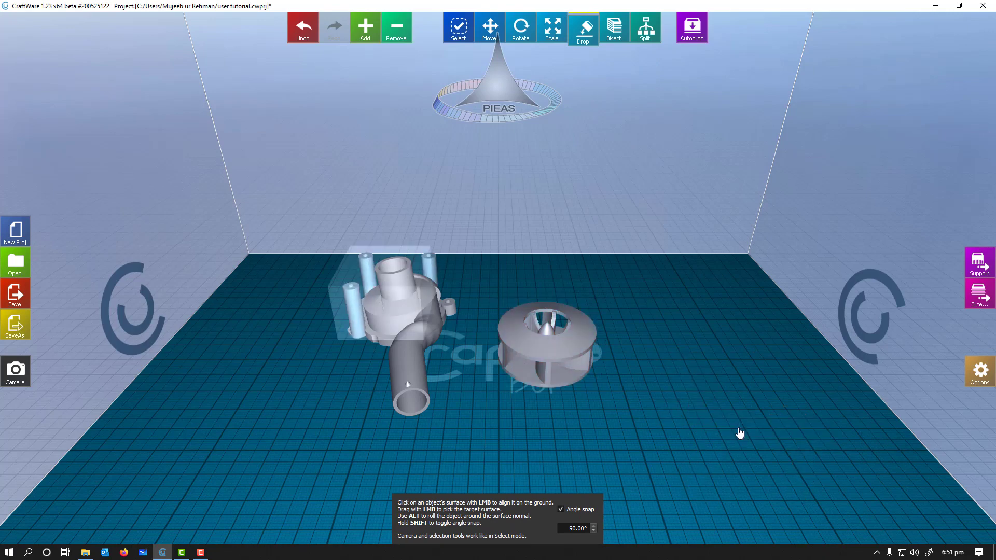
left_click(362, 278)
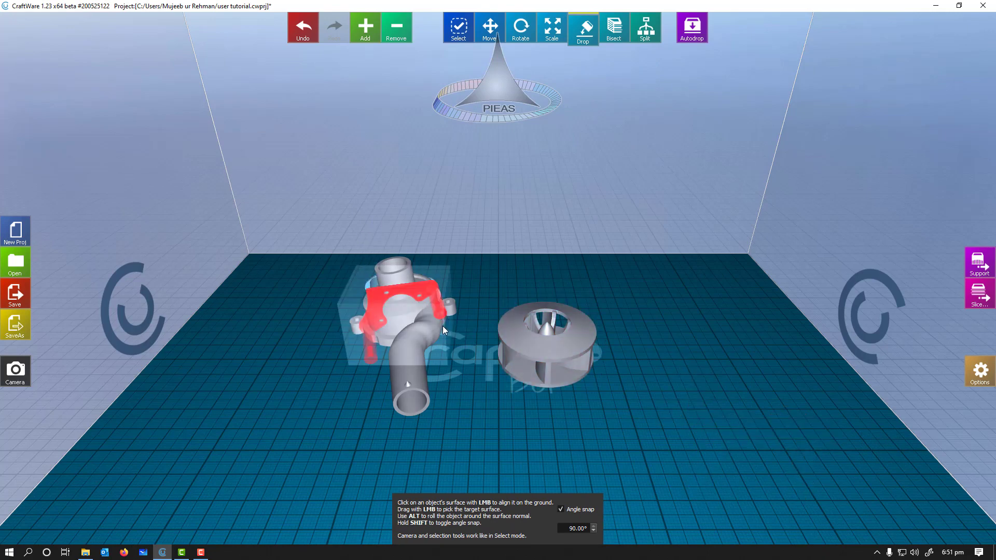
key("ctrl+z")
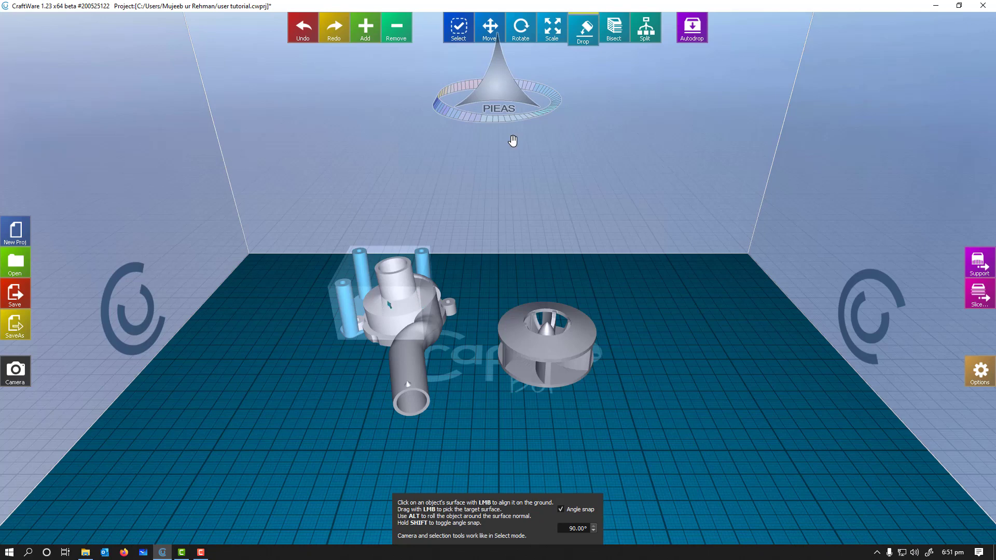
- Move the bracket away from the housing, realign it, and place it on the free area right of the impeller
left_click(550, 30)
left_click(519, 30)
left_click(489, 30)
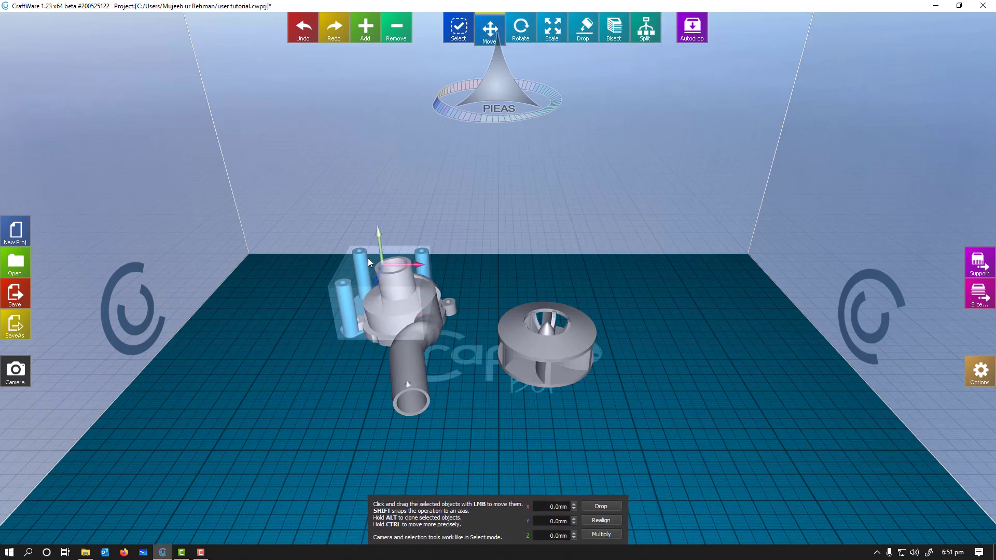
left_click_drag(361, 271, 692, 320)
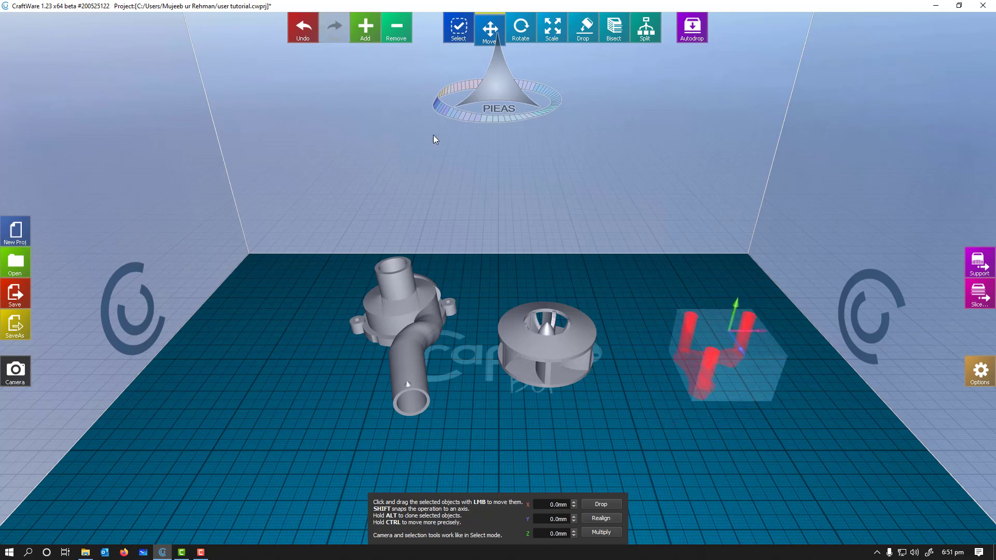
left_click(600, 518)
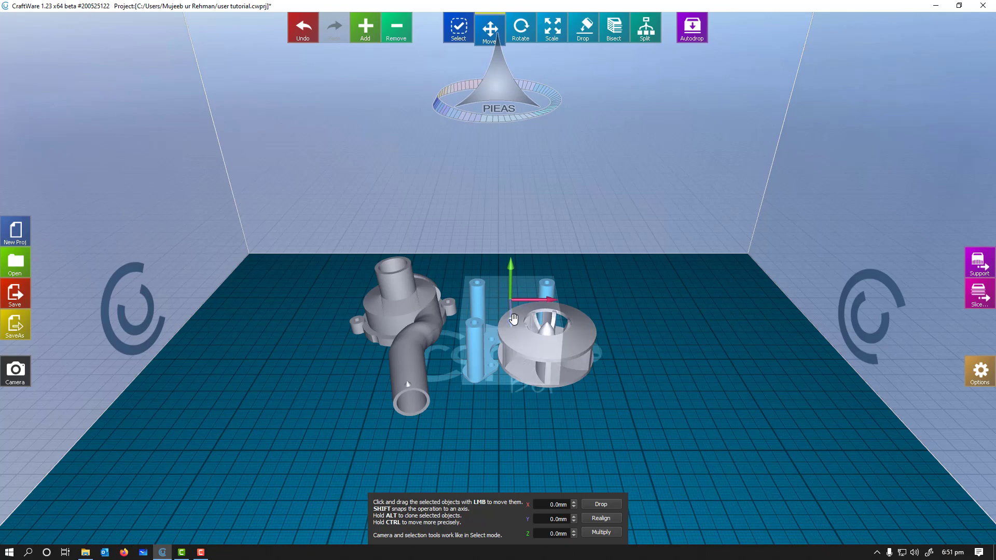
left_click_drag(474, 360, 775, 403)
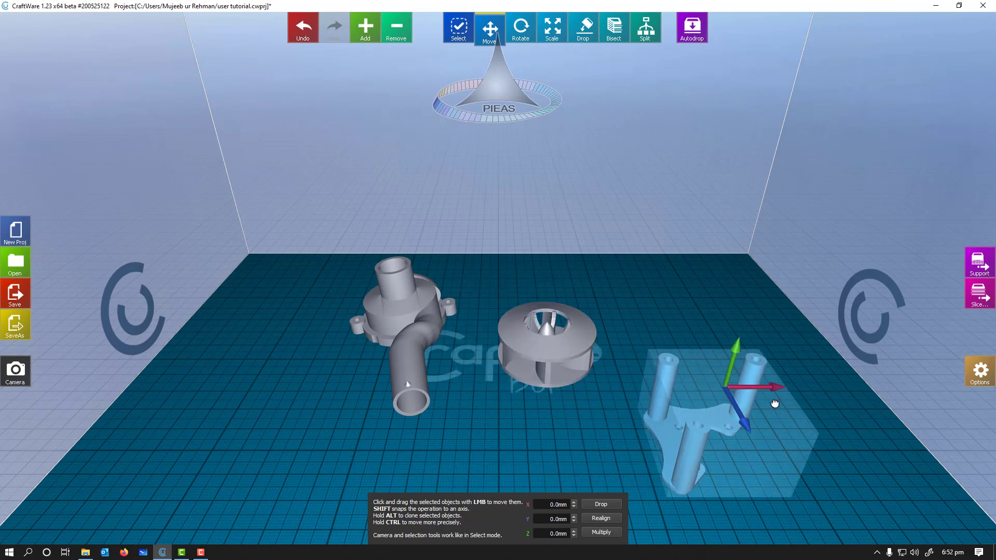
- Bisect the housing with a vertical cutting plane shifted sideways so that it passes through the housing
left_click(617, 30)
left_click(551, 342)
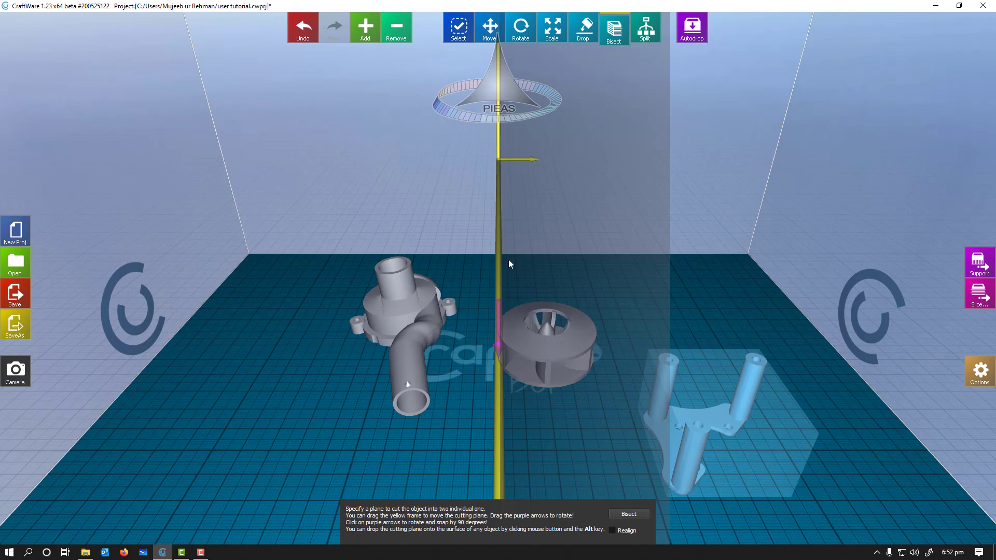
right_click_drag(557, 230, 517, 156)
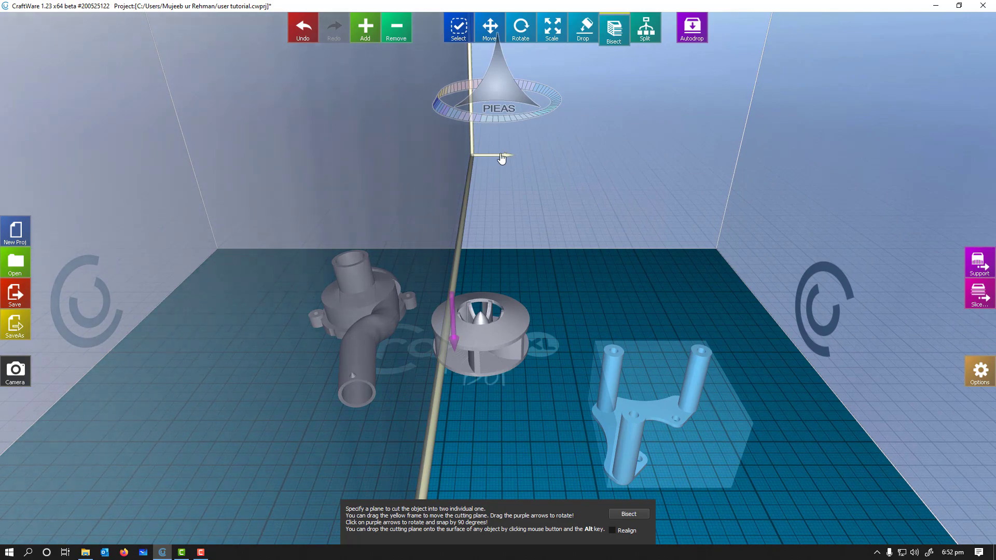
left_click_drag(504, 157, 456, 156)
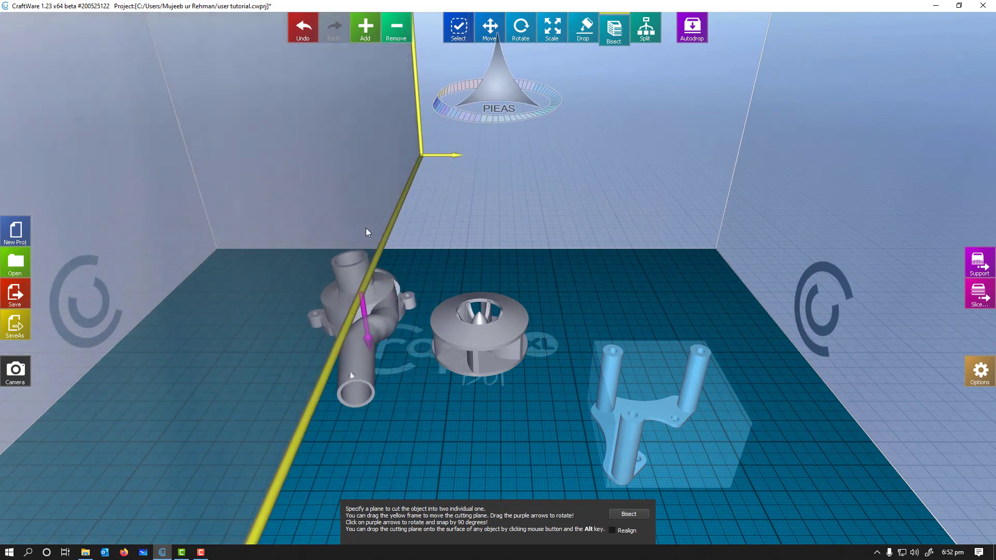
right_click_drag(366, 229, 400, 238)
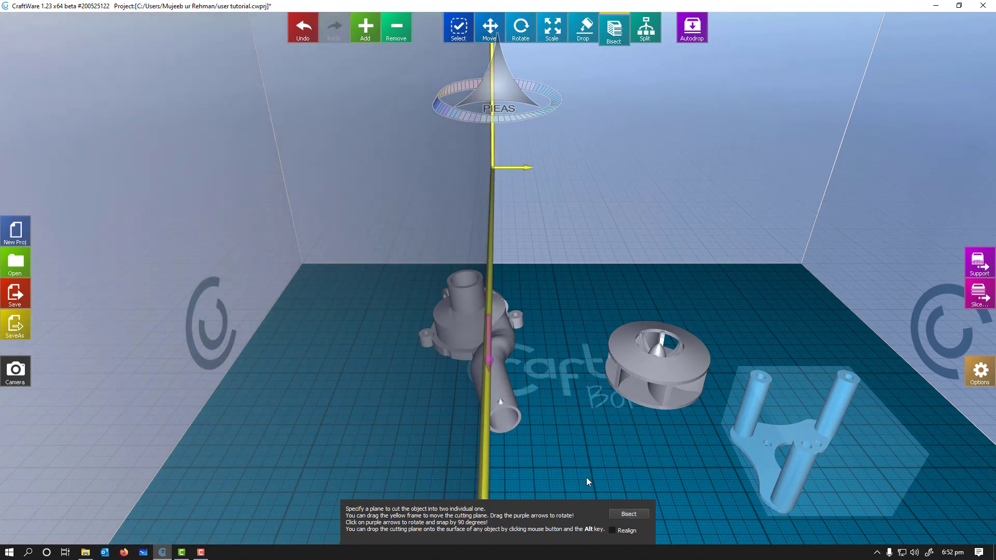
left_click(503, 303)
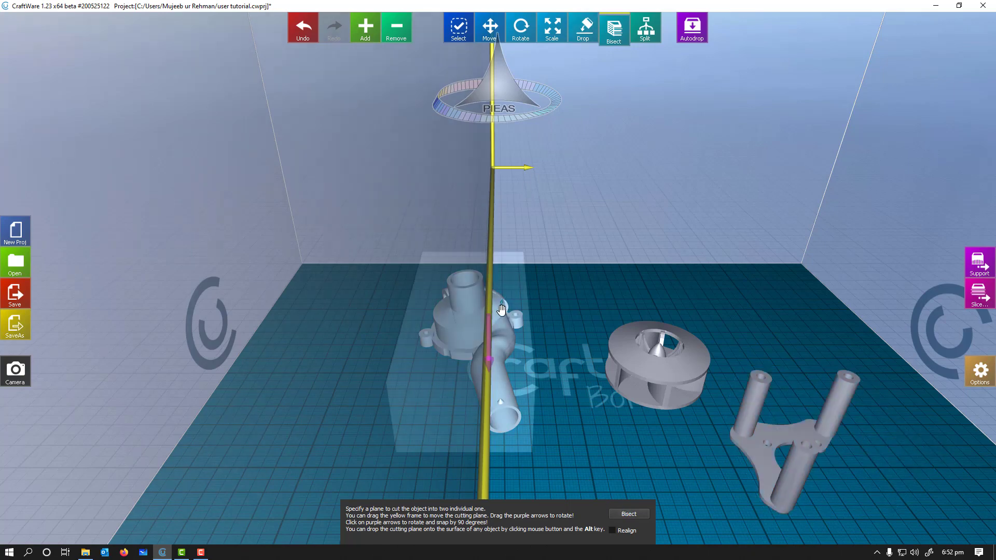
left_click(628, 514)
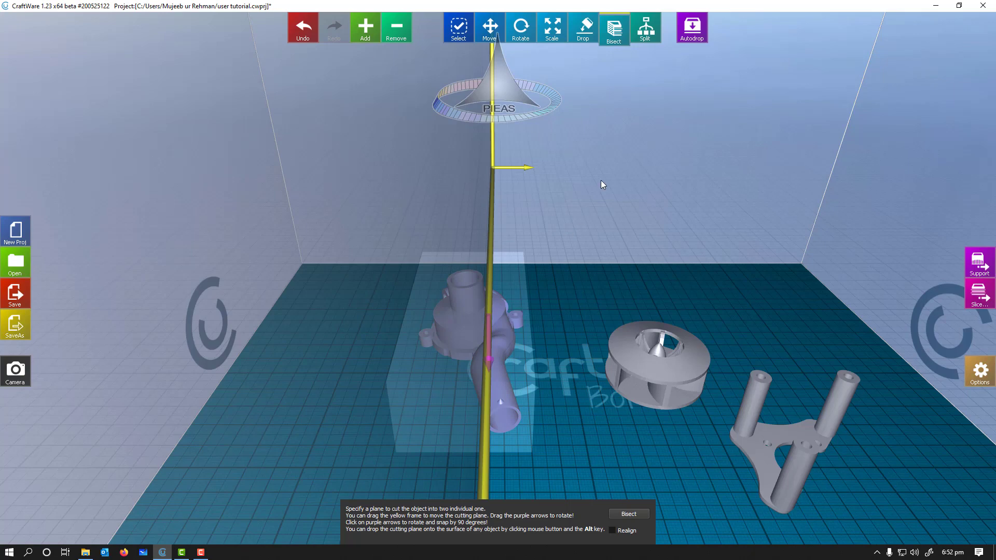
- Shift the bisected housing slightly toward the impeller, select its smaller cut piece, and undo both the move and the bisection
left_click(489, 28)
left_click_drag(491, 321, 537, 339)
left_click(580, 324)
left_click(518, 344)
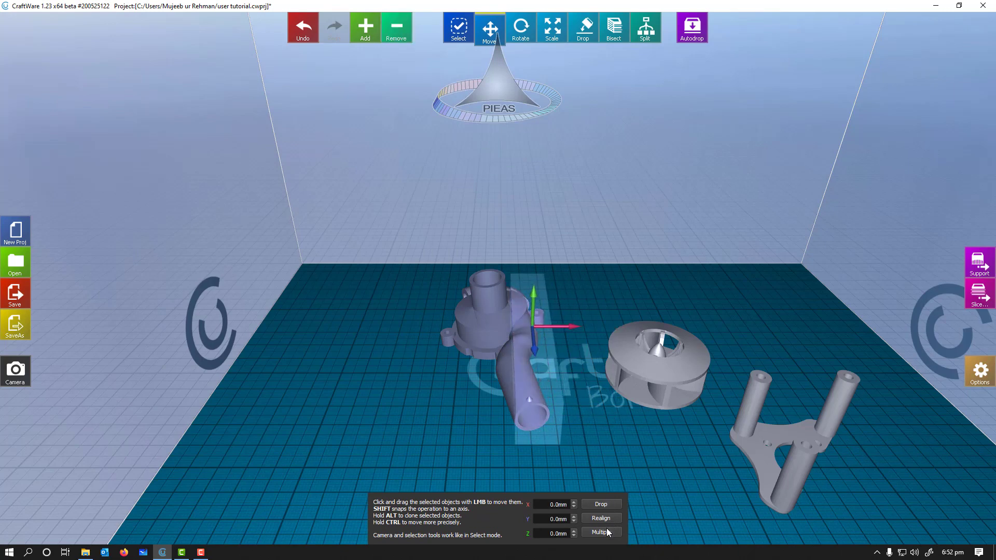
key("ctrl+z")
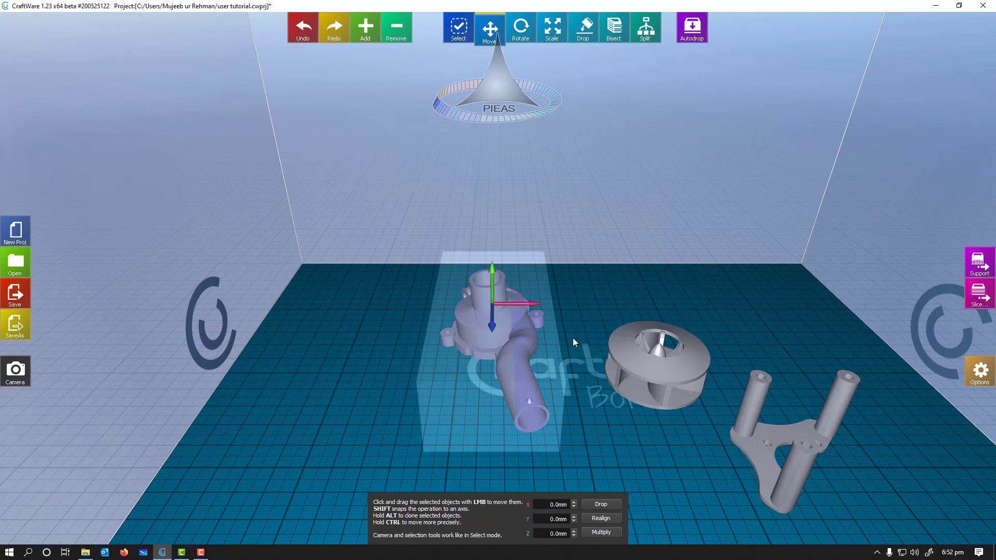
key("ctrl+z")
key("ctrl+z")
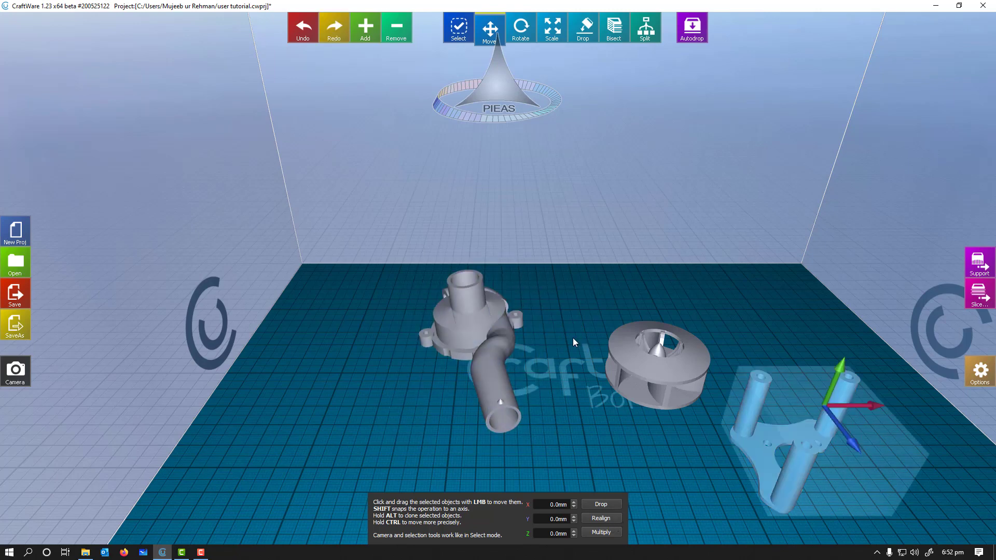
- Activate the Split tool and switch on Autodrop
left_click(649, 30)
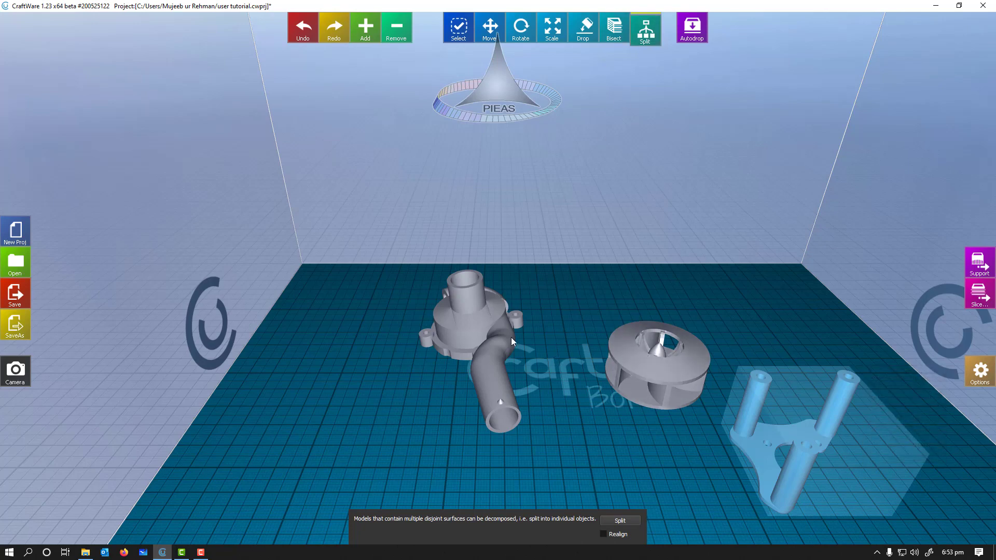
left_click(693, 33)
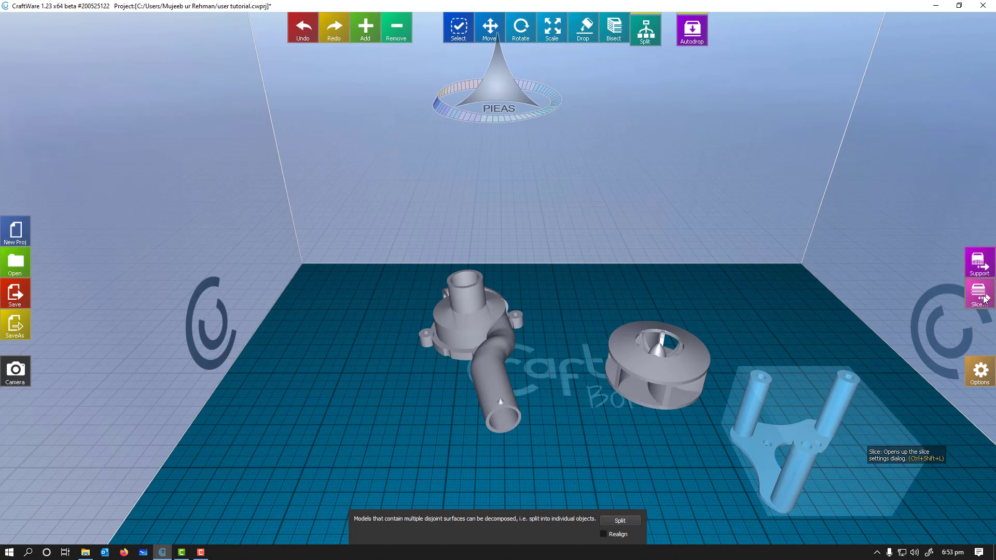
- Open the general application options and check the thread priority choices, keeping Normal
left_click(980, 380)
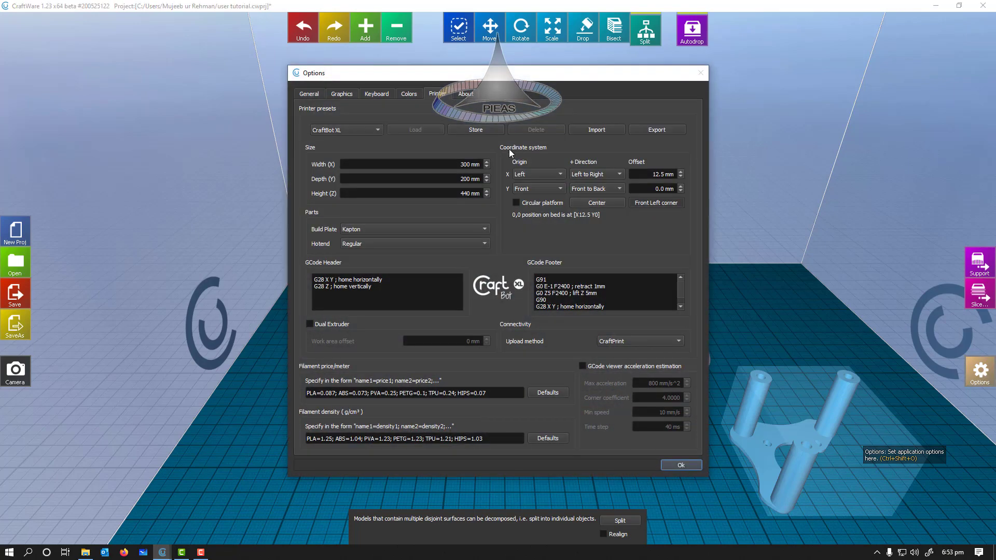
left_click(310, 94)
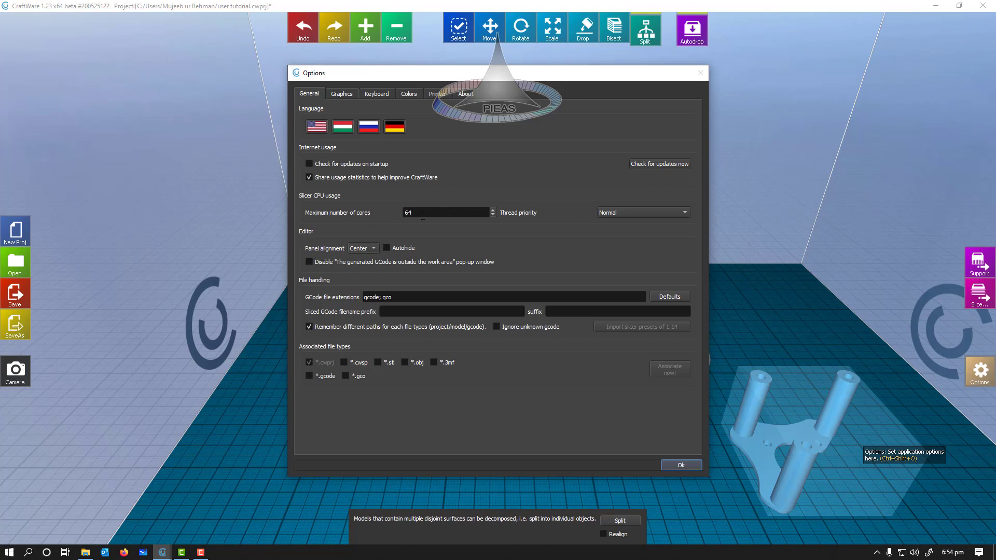
left_click(632, 218)
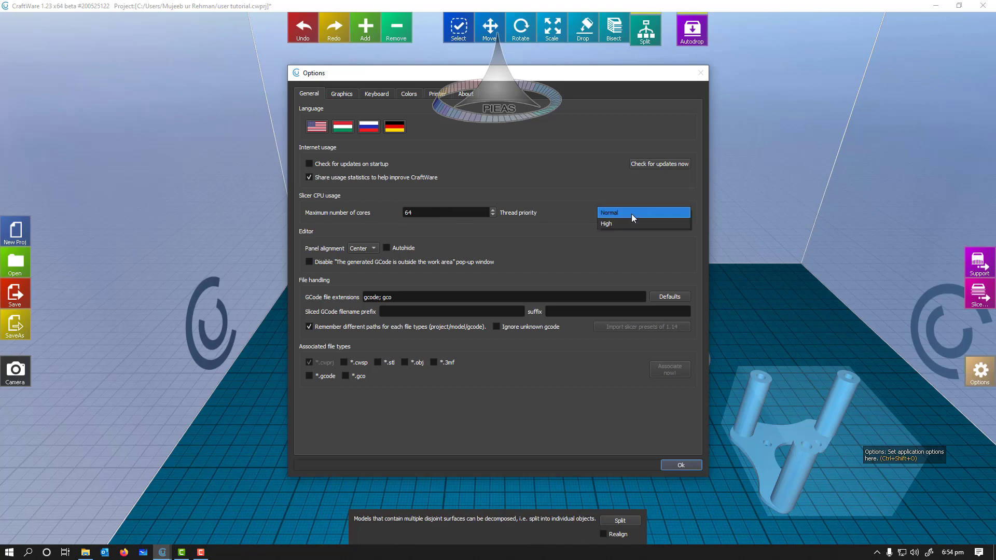
left_click(632, 217)
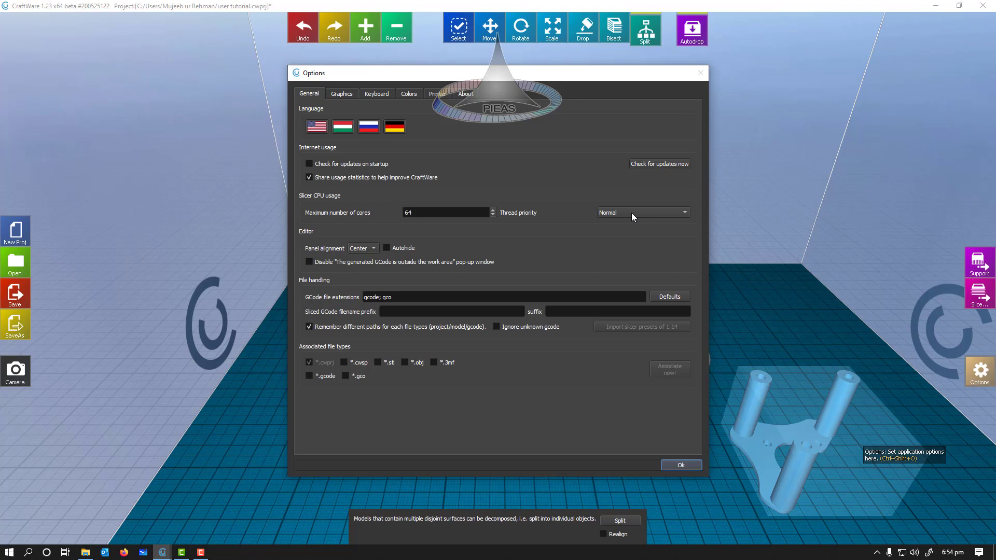
left_click(631, 213)
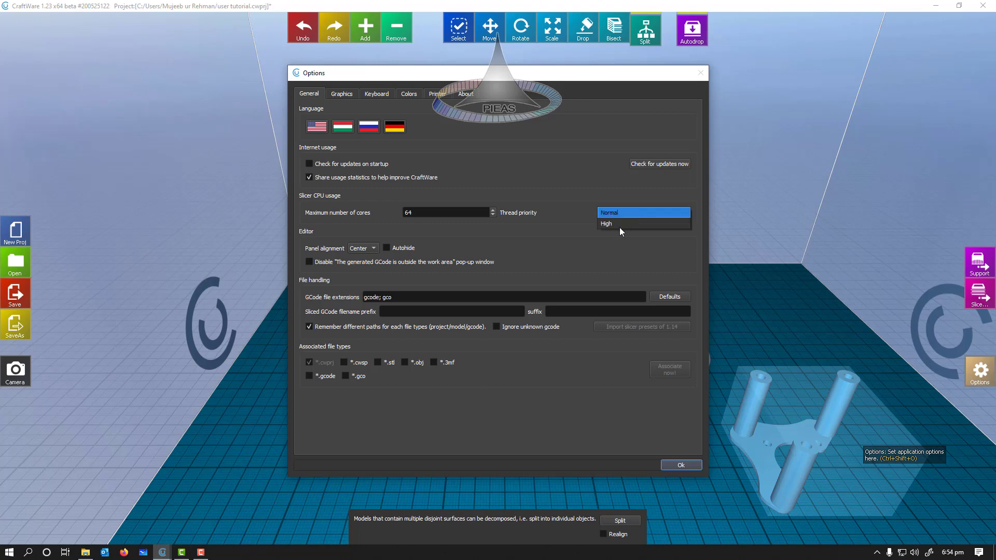
left_click(642, 214)
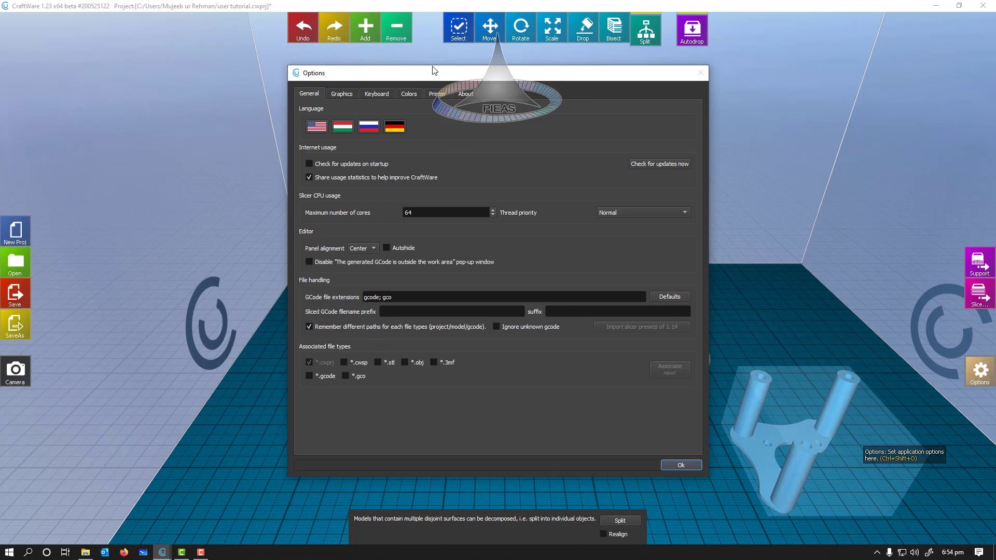
- Look through the graphics, keyboard and color options
left_click(340, 95)
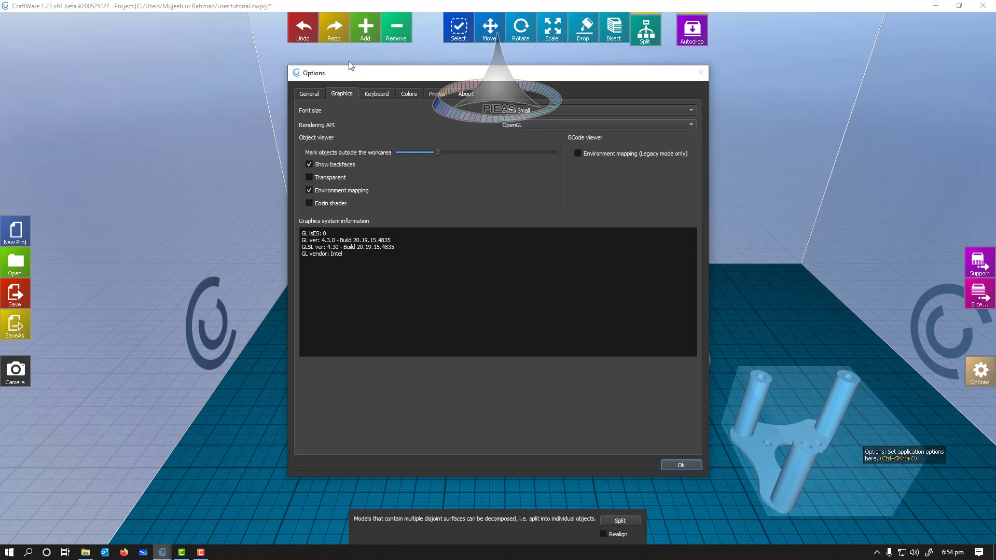
left_click(376, 94)
left_click(414, 95)
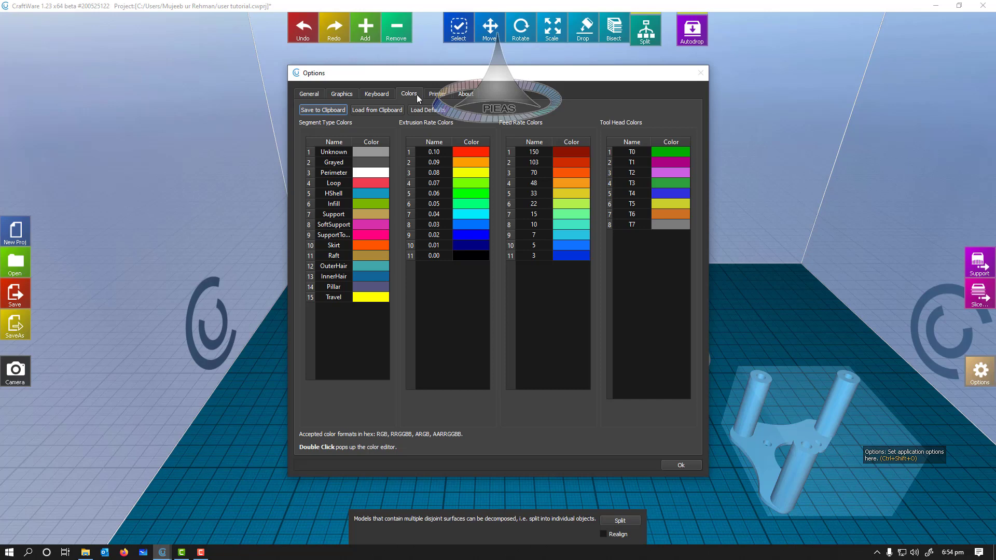
- In the printer options, keep the CraftBot XL preset and Regular hotend, and set the build plate to Glass
left_click(437, 95)
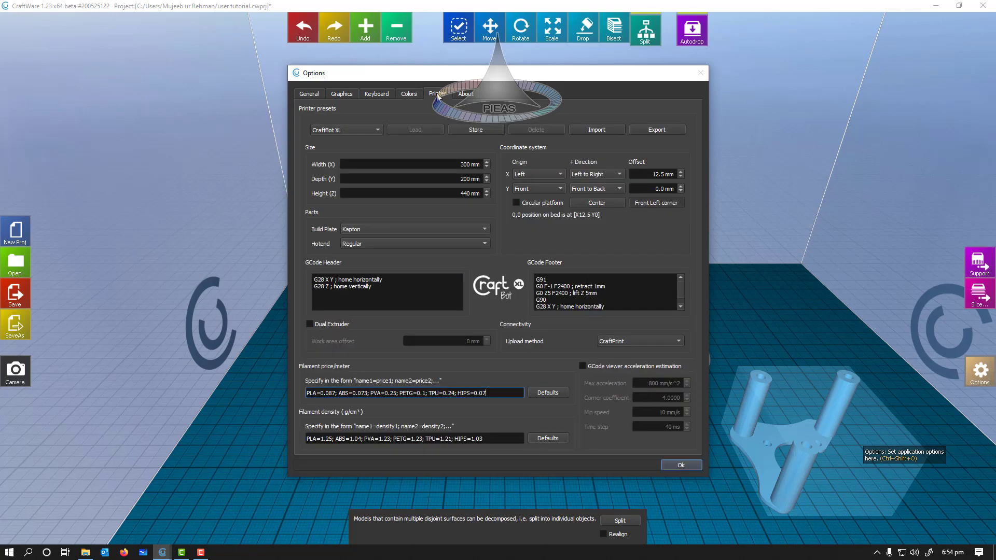
left_click(369, 128)
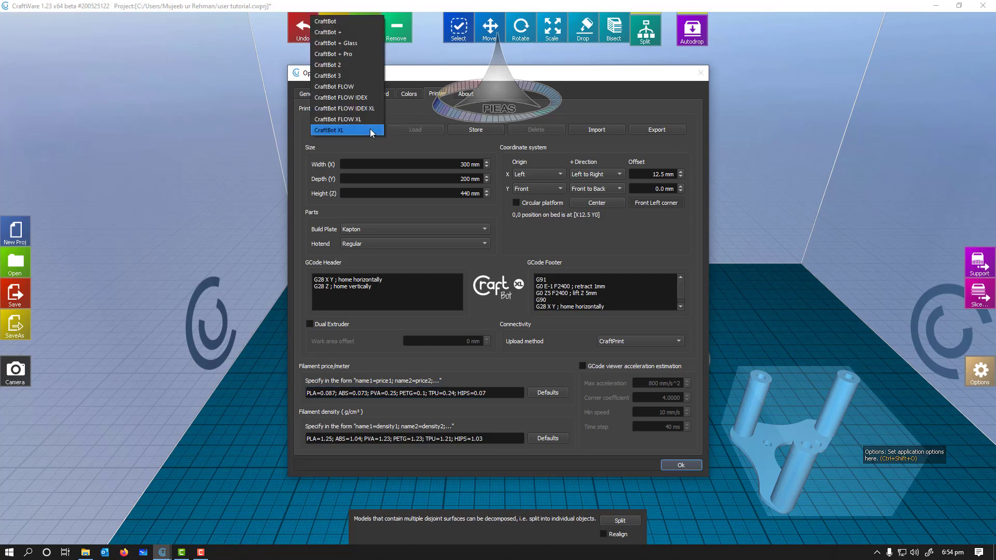
left_click(347, 131)
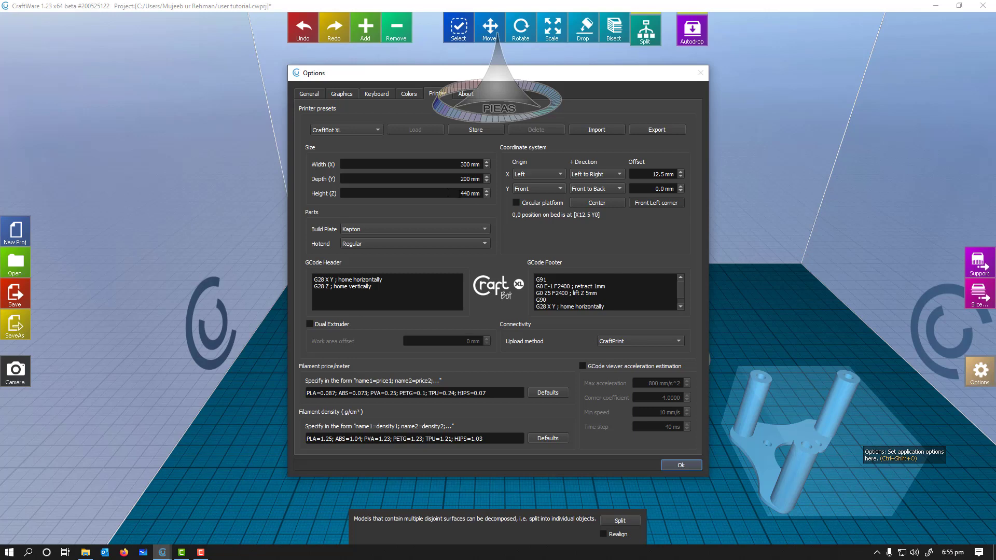
left_click(376, 231)
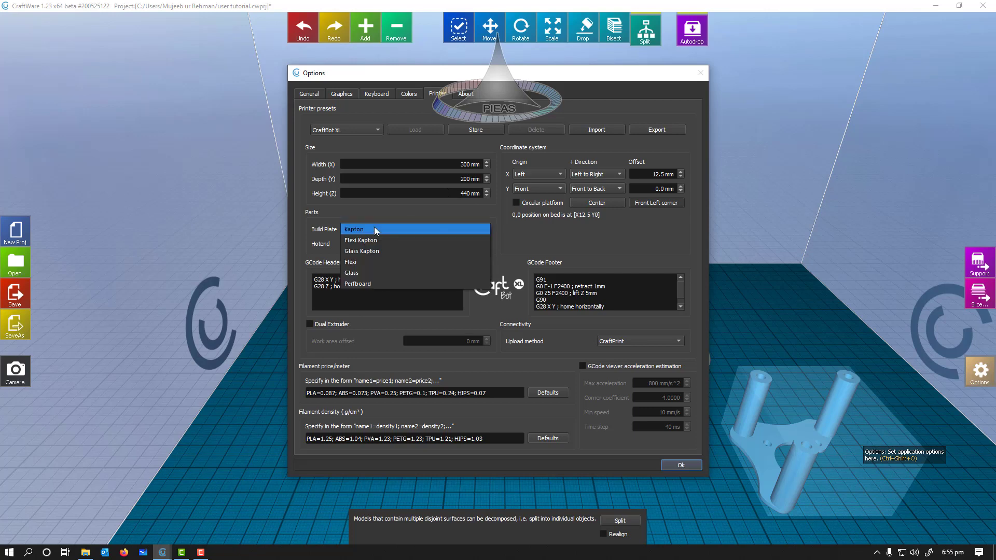
left_click(351, 273)
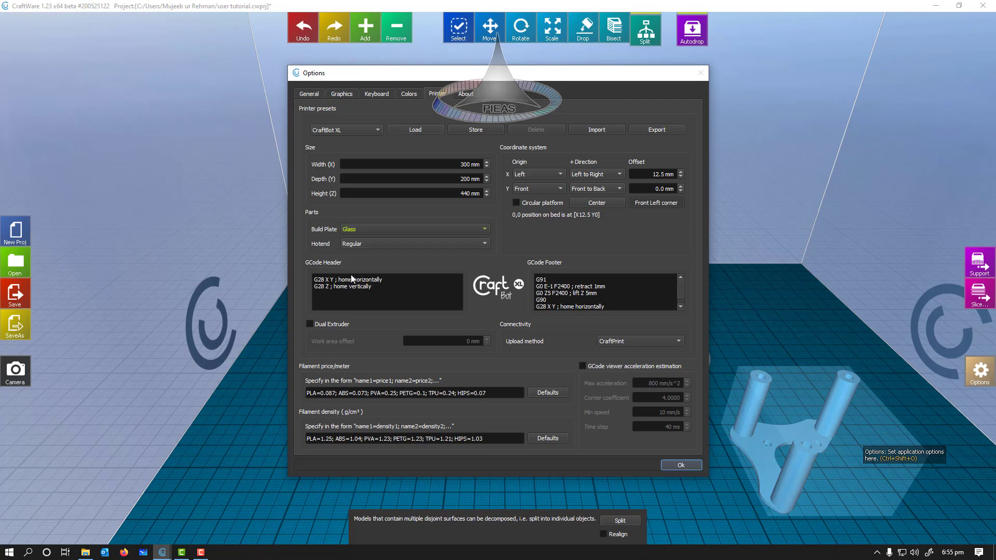
left_click(374, 245)
left_click(373, 243)
- Read through the GCode footer commands and accept the printer options
scroll(604, 291, "down", 1)
scroll(577, 288, "up", 1)
scroll(604, 292, "down", 1)
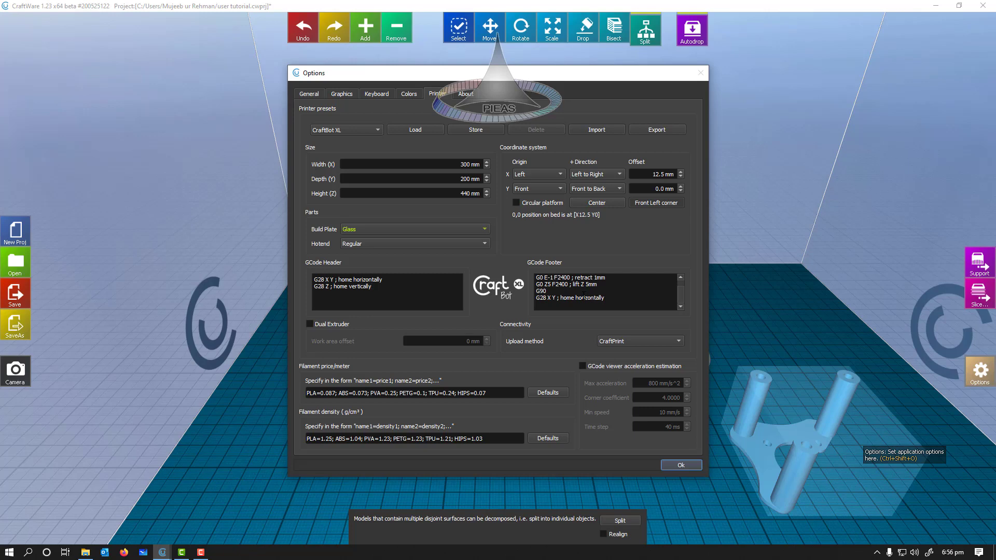
scroll(577, 298, "up", 1)
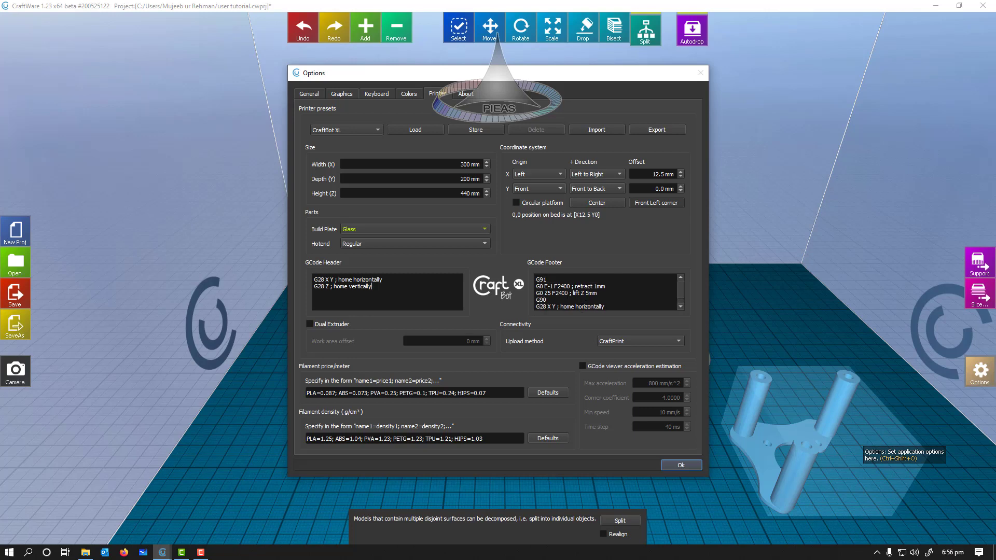
scroll(577, 293, "down", 1)
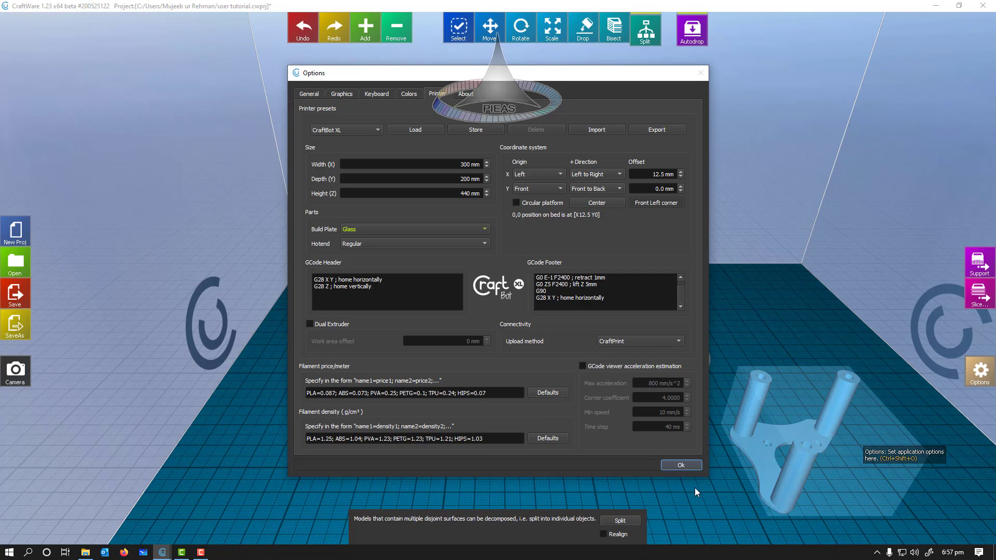
left_click(681, 465)
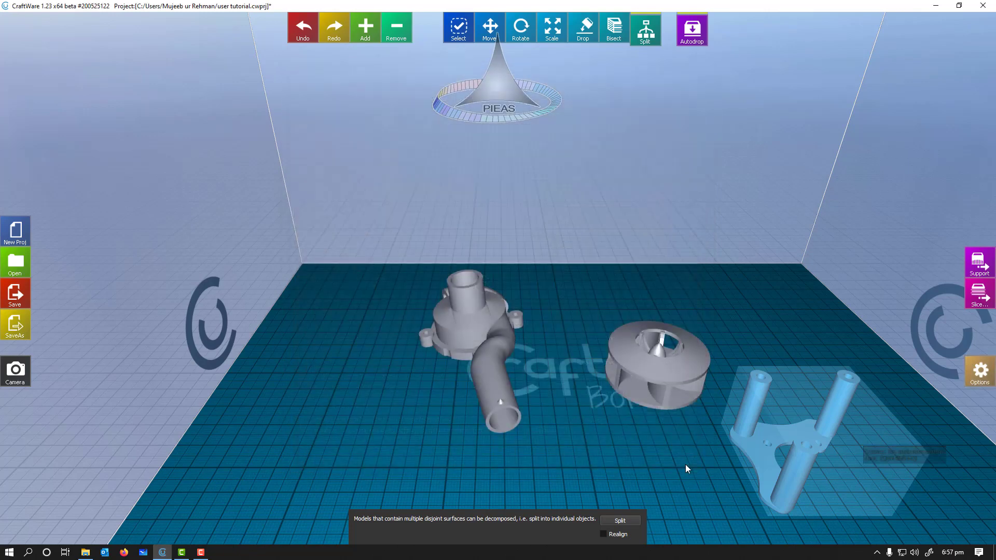
- Open the slice settings, keep the 0.4 mm nozzle size, and select Default Preset
left_click(979, 298)
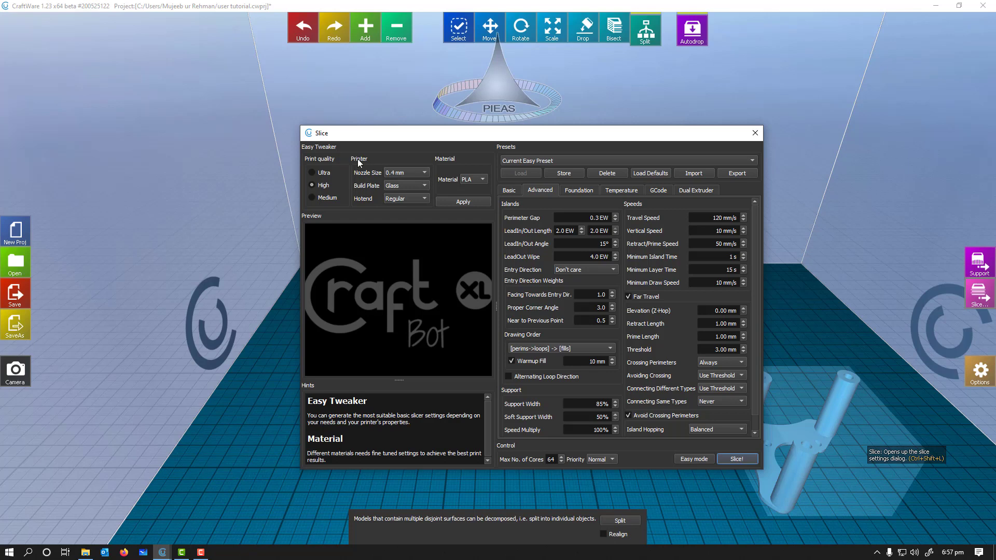
left_click(405, 176)
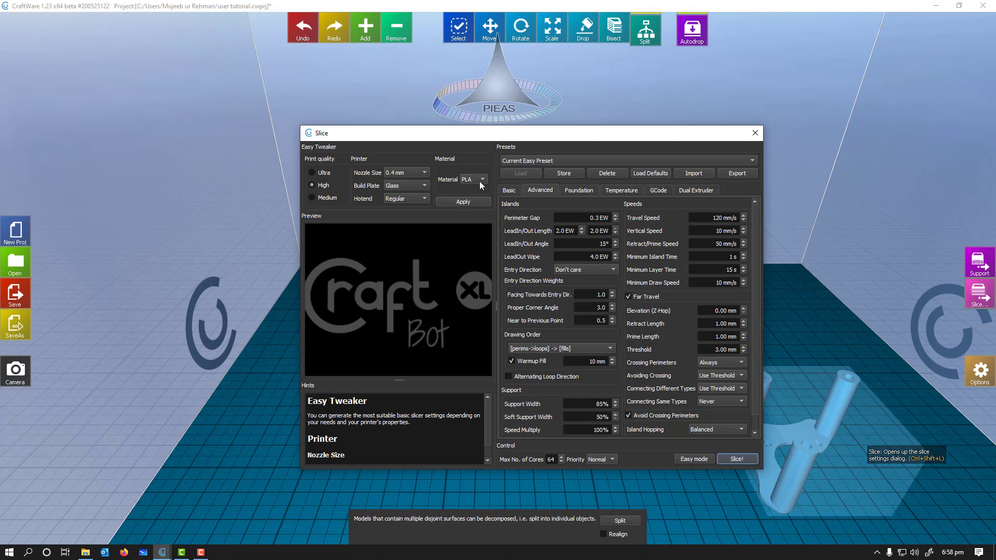
left_click(523, 160)
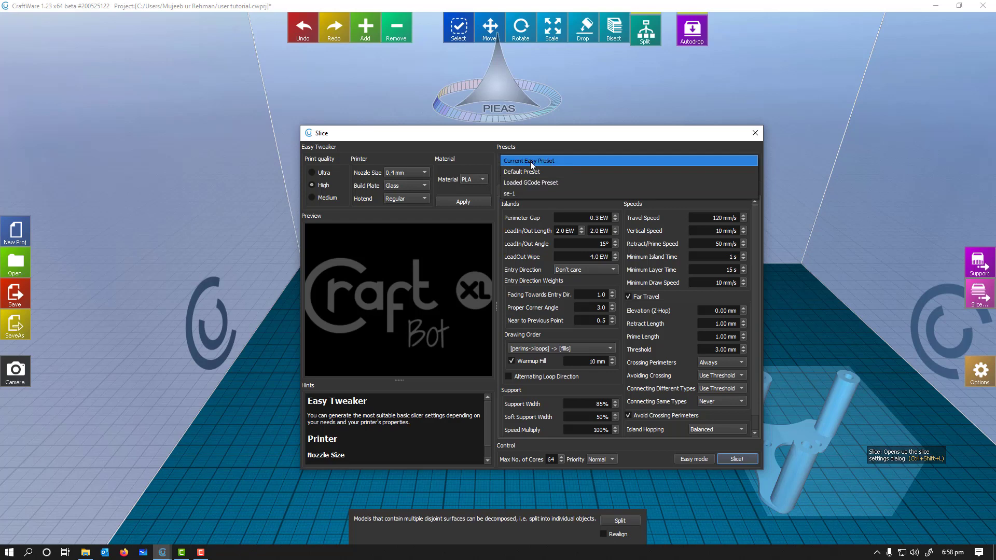
left_click(530, 161)
left_click(530, 161)
left_click(529, 171)
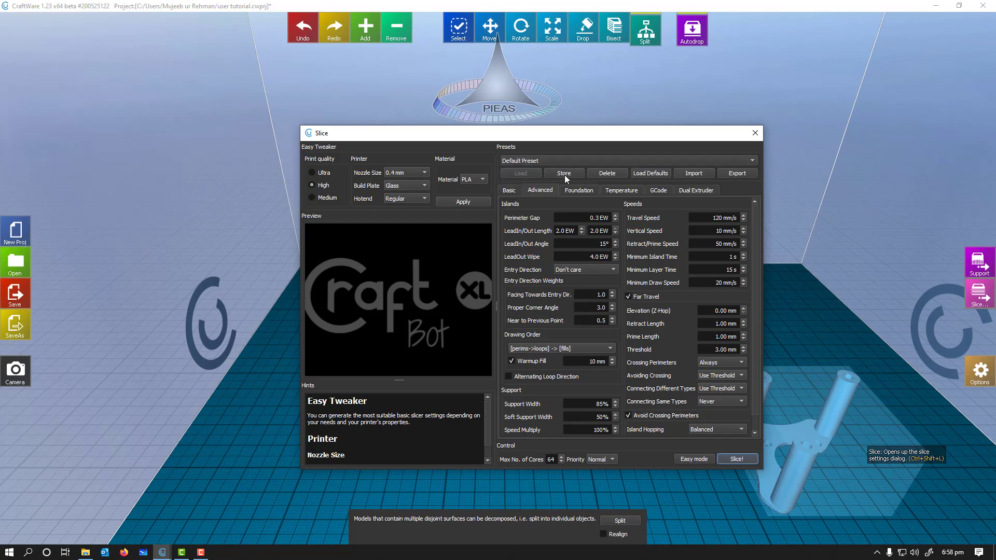
- Switch the slicing preset to se-1 and show the preview and hint for the Perimeter Gap setting
left_click(536, 161)
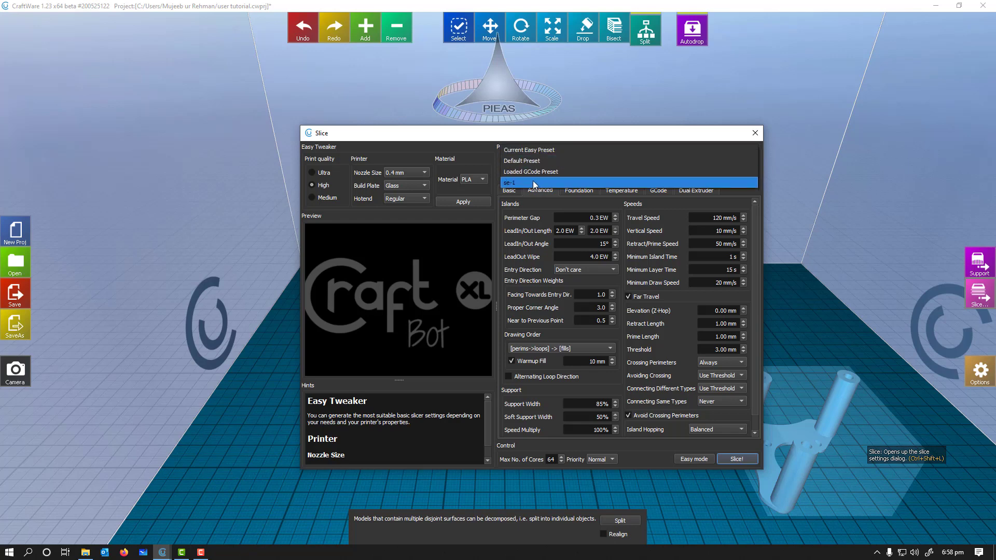
left_click(533, 182)
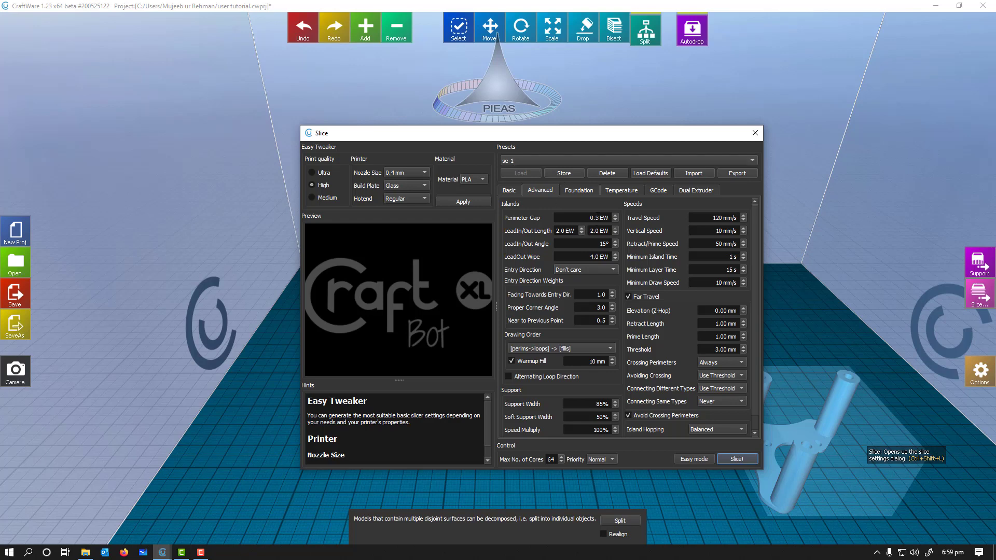
left_click(597, 218)
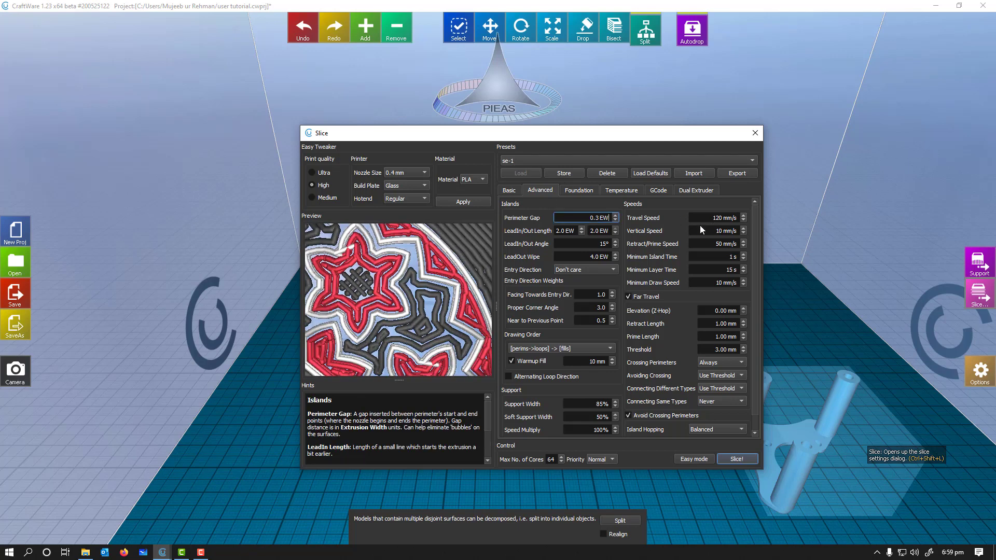
- In the basic slice settings, set the extrusion width to 0.6 mm and show the dialog for storing the preset without saving
left_click(508, 190)
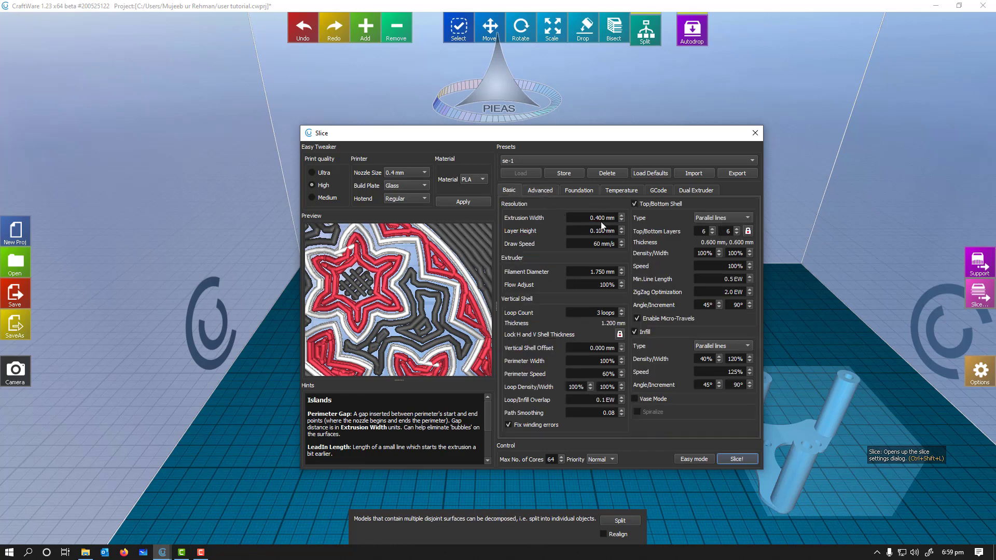
left_click(598, 218)
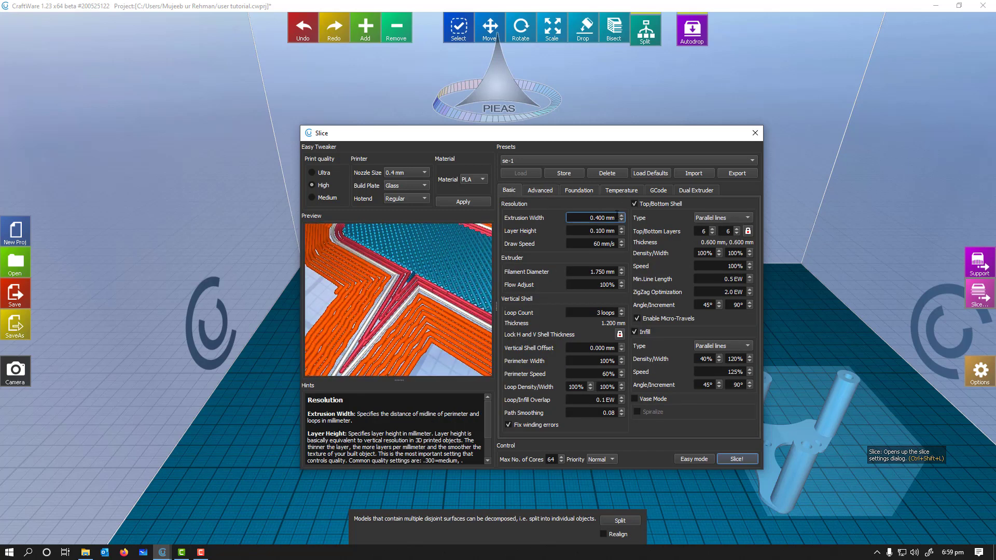
key("BackSpace")
type("6")
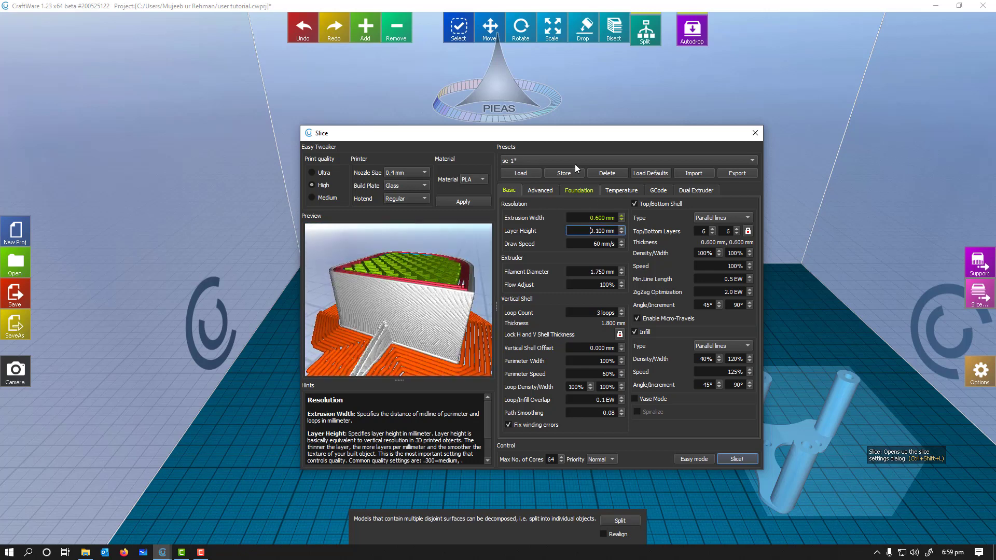
left_click(565, 173)
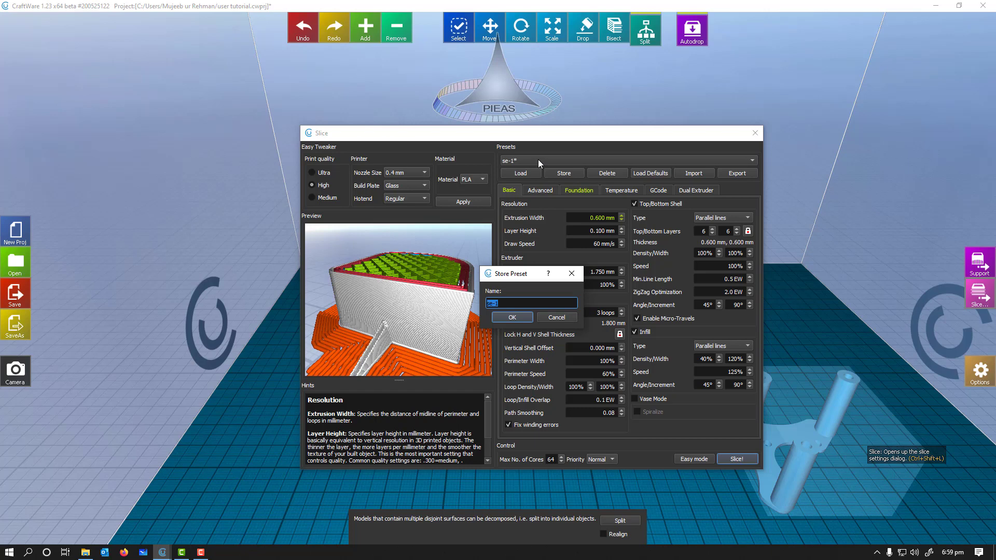
left_click(571, 317)
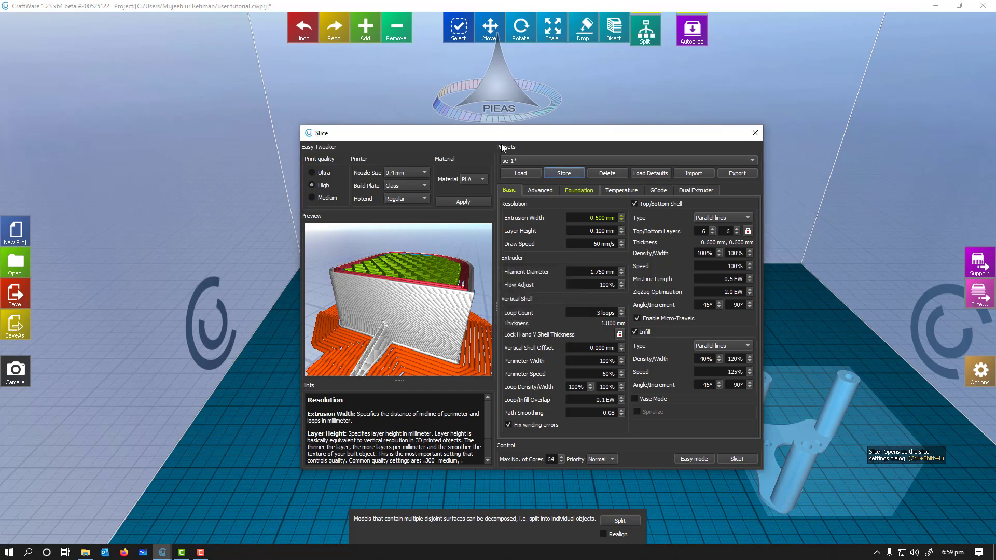
- Reload the se-1 preset to discard its edits, and load Default Preset instead
left_click(508, 171)
left_click(530, 159)
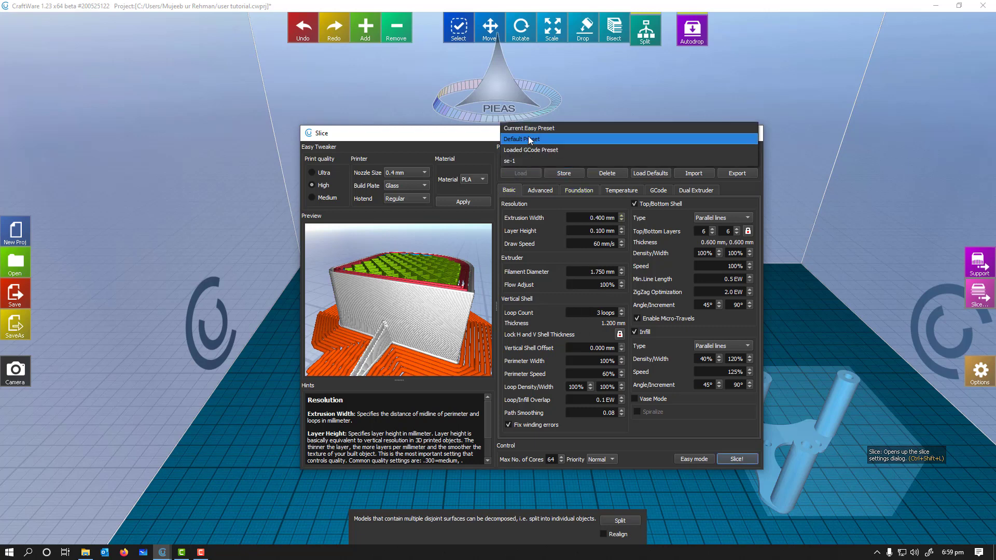
left_click(528, 137)
left_click(521, 171)
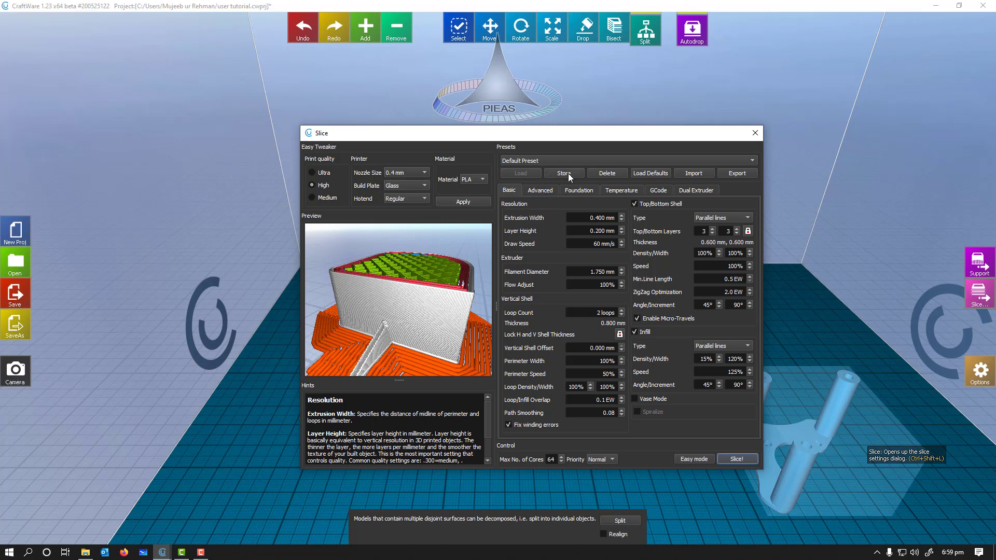
- Show the file dialog for importing a CraftWare slicer preset, and dismiss it without choosing a file
left_click(697, 174)
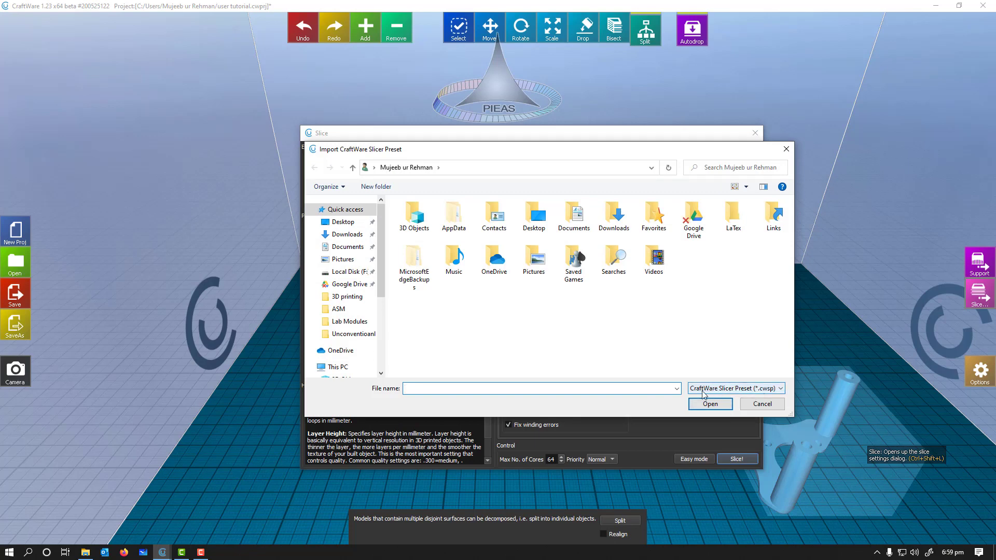
left_click(762, 404)
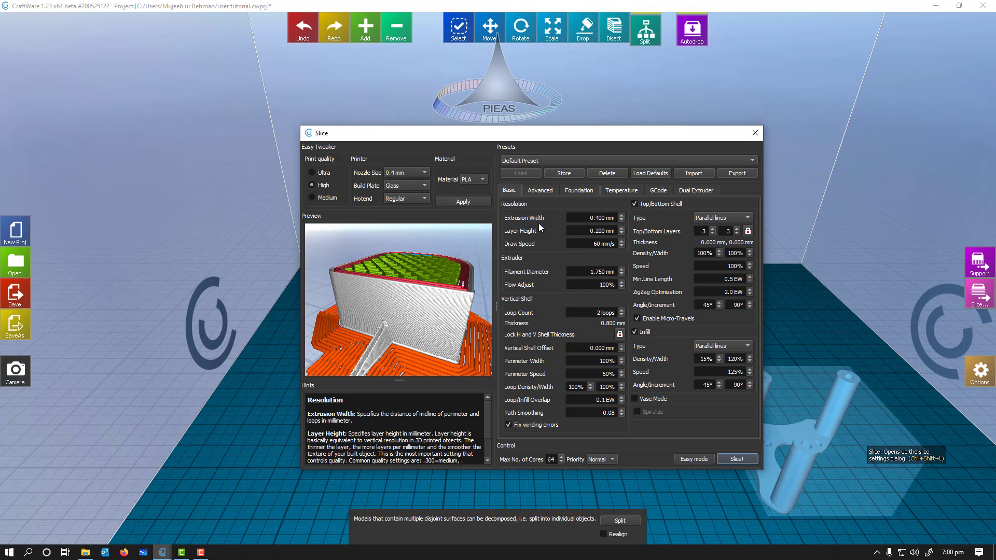
- Compare layer heights of 0.1, 0.3 and 0.4 mm in the preview, and restore the layer height to 0.2 mm
left_click(599, 231)
key("BackSpace")
type("1")
key("BackSpace")
type("2")
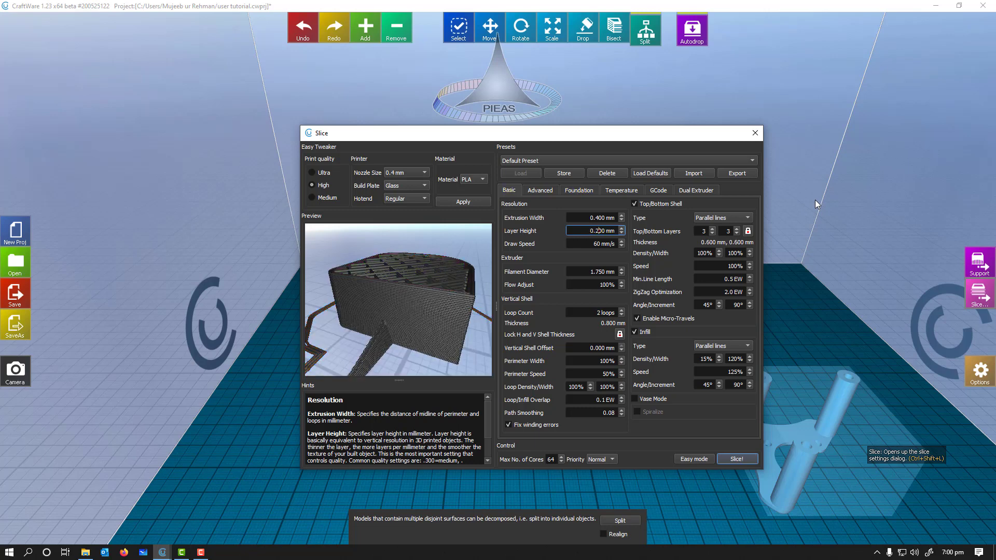
type("3")
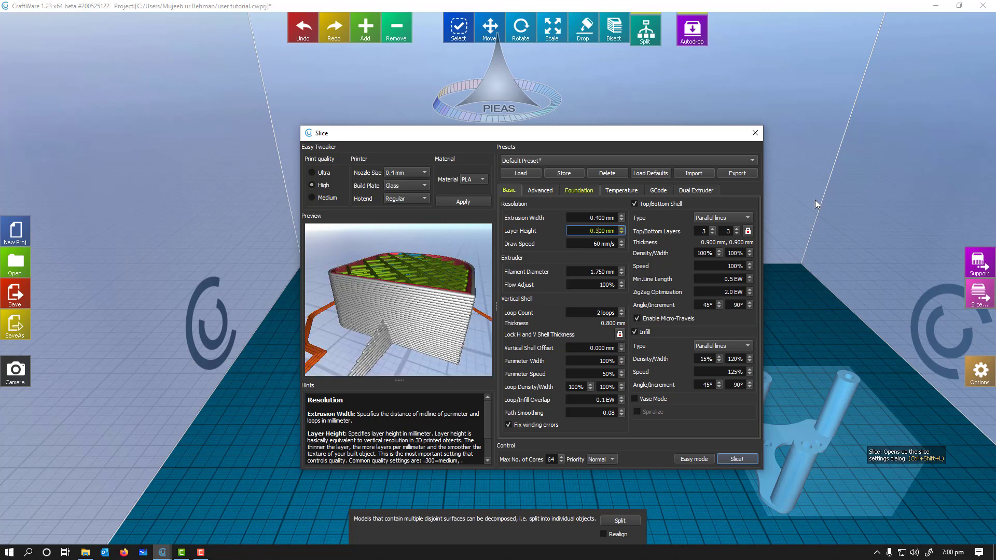
type("4")
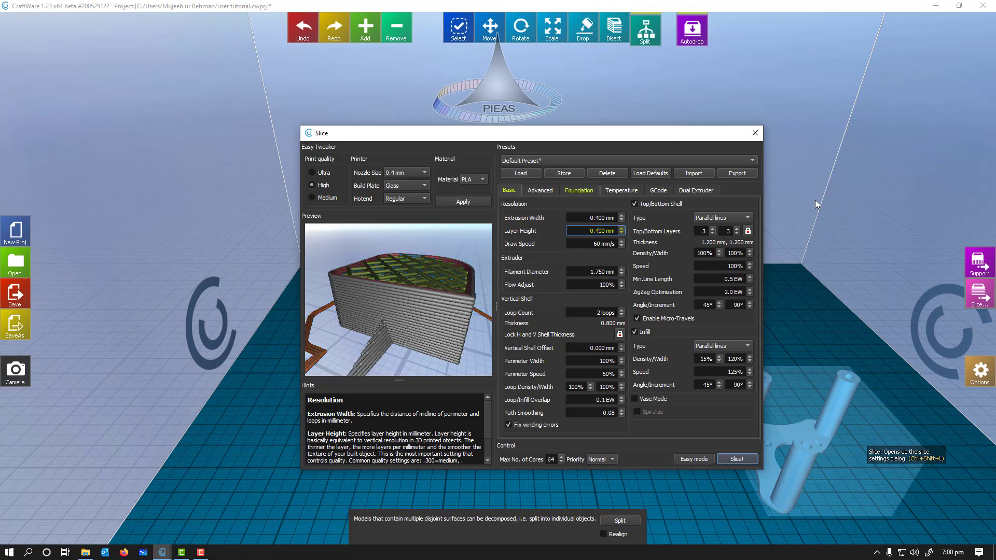
left_click(591, 243)
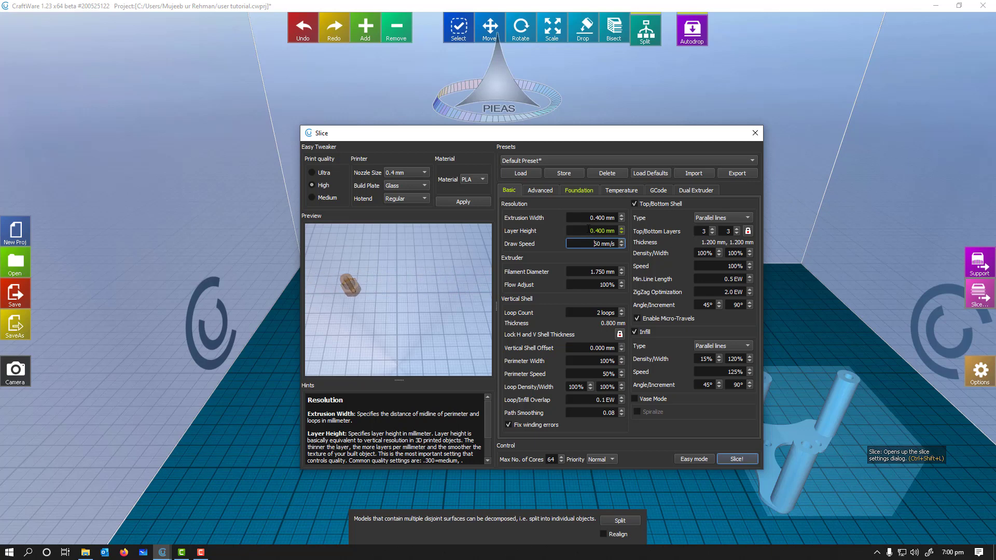
key("shift+Tab")
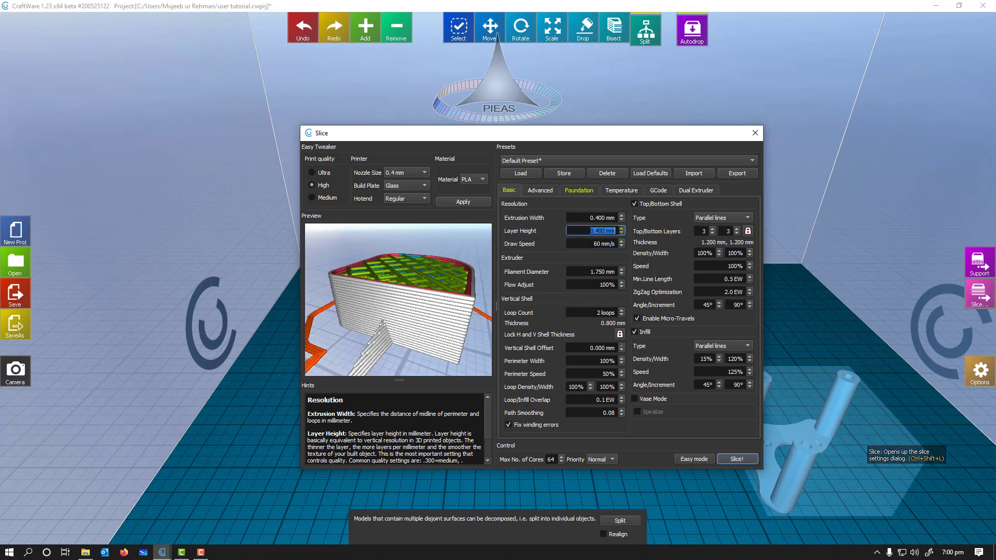
type("0.2")
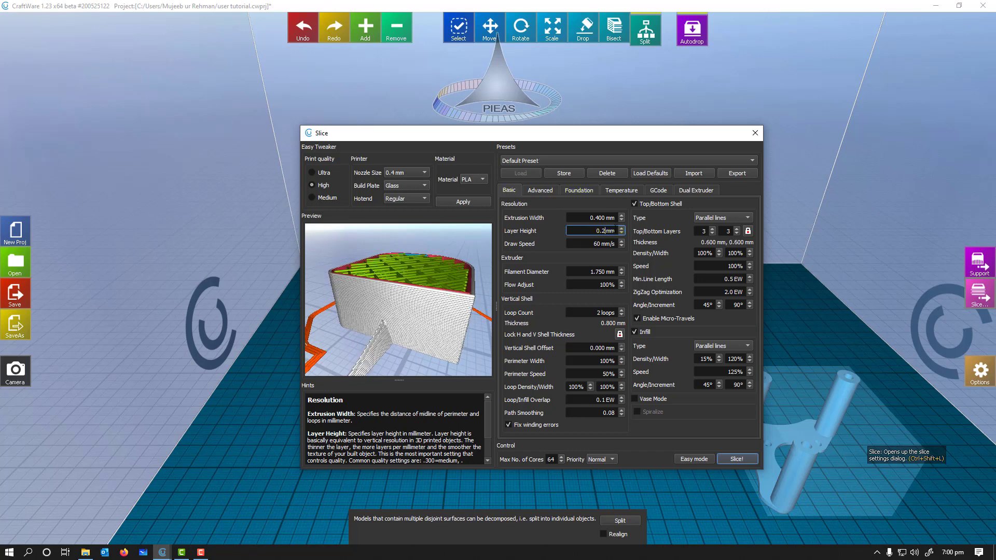
- Try a draw speed of 40 mm/s in the preview, and set the draw speed back to 60 mm/s
left_click(577, 242)
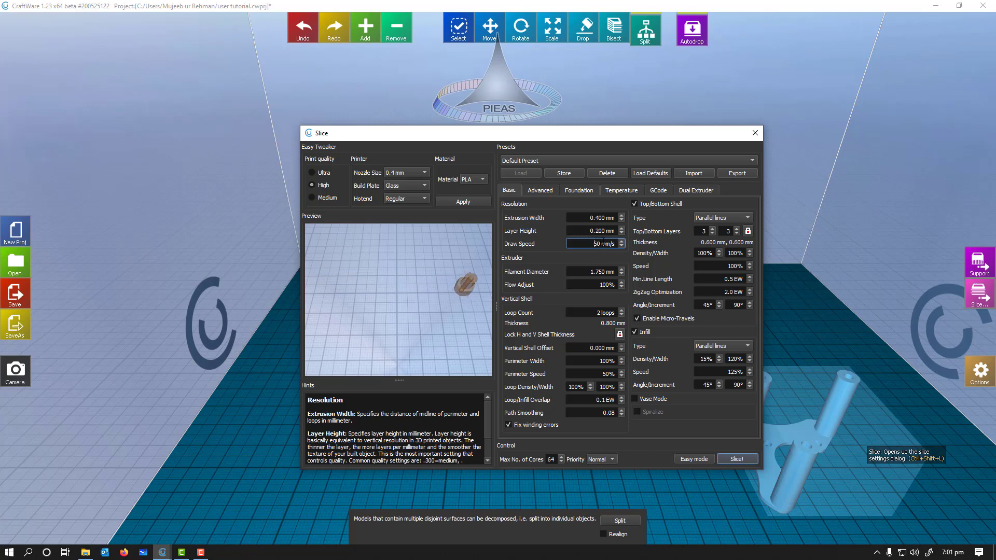
left_click_drag(593, 240, 628, 243)
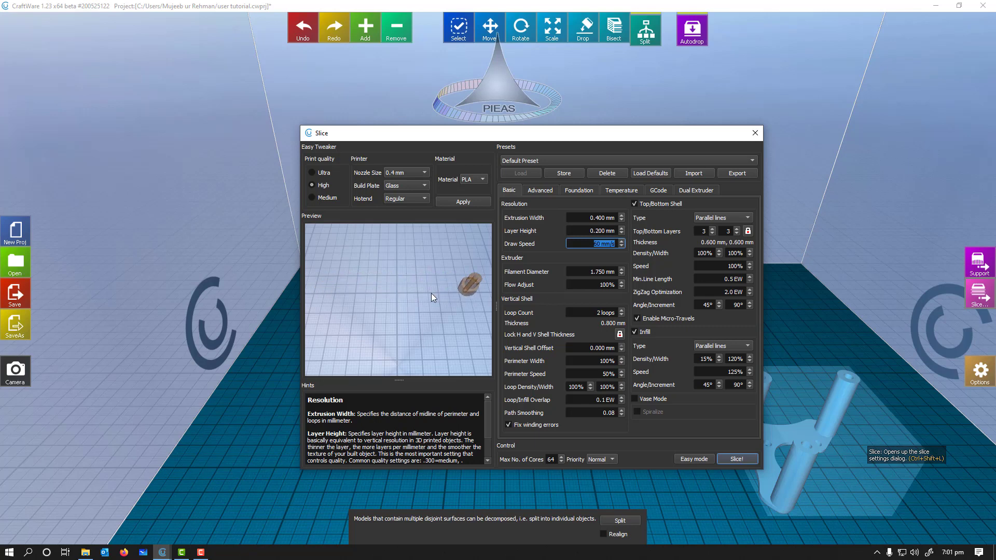
type("40")
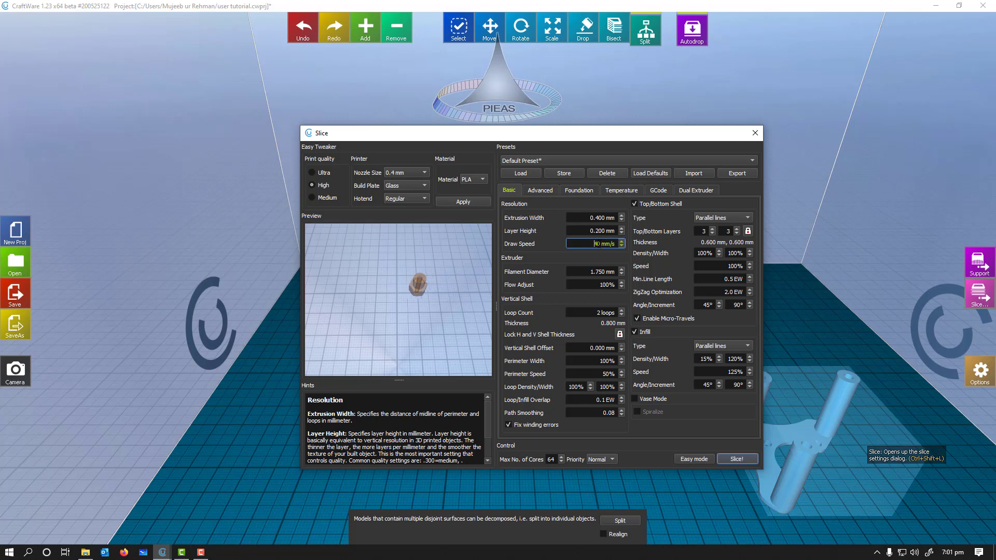
left_click_drag(601, 244, 590, 244)
type("6")
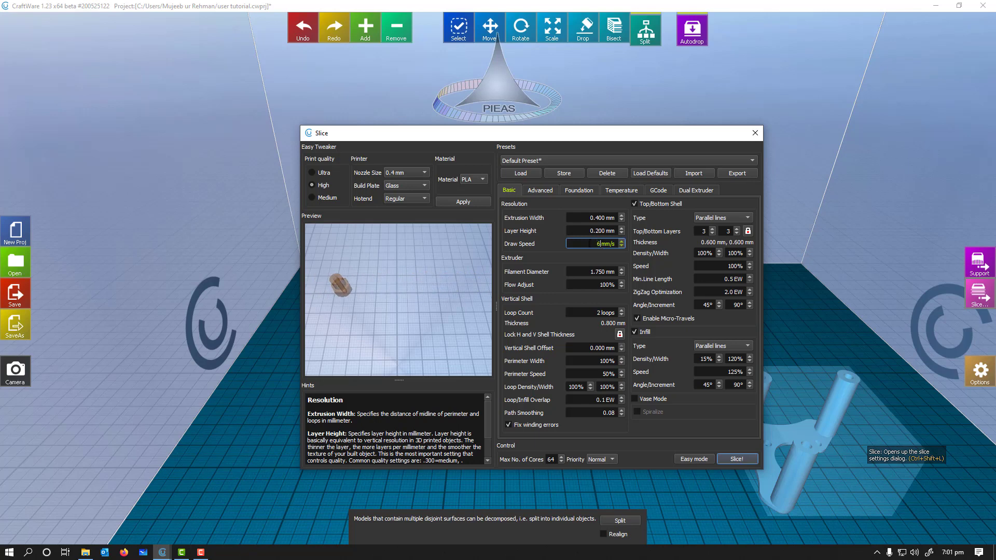
type("0")
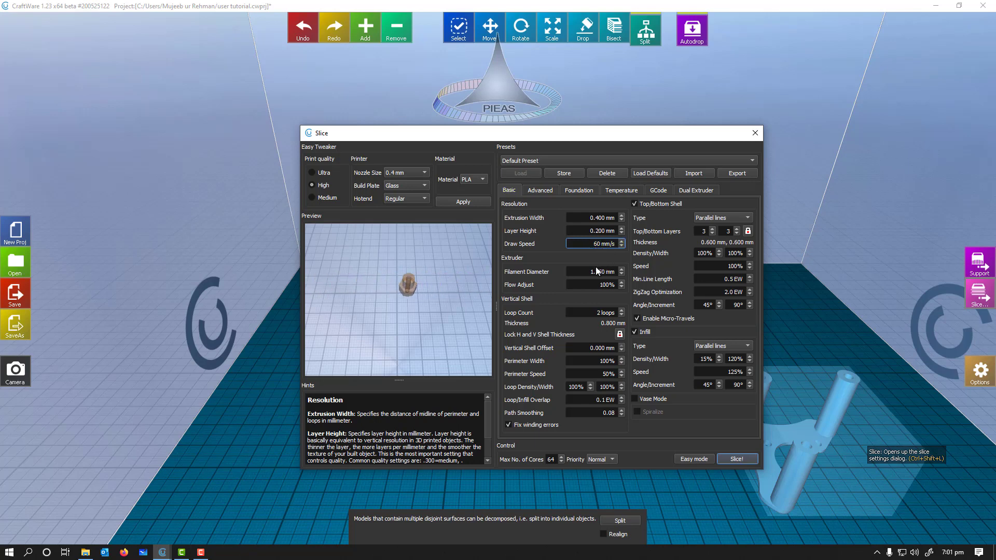
- Show the hints for Filament Diameter and Flow Adjust, and set the vertical shell's loop count to 3
left_click(585, 272)
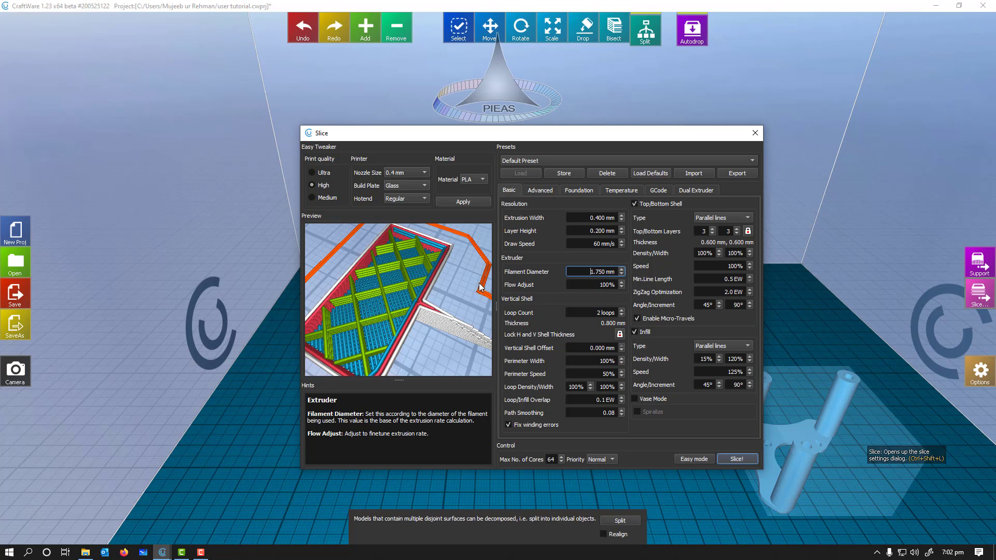
left_click(602, 287)
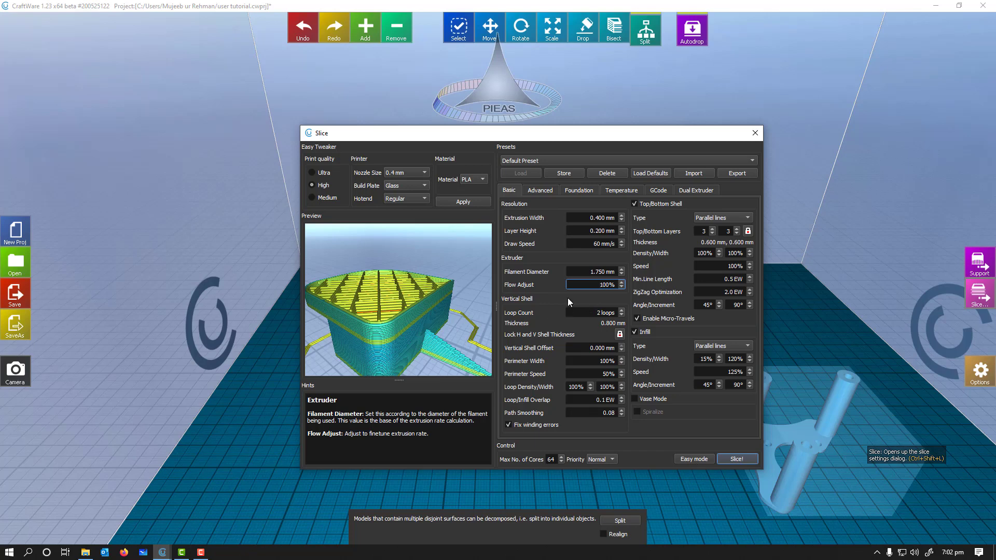
left_click(598, 310)
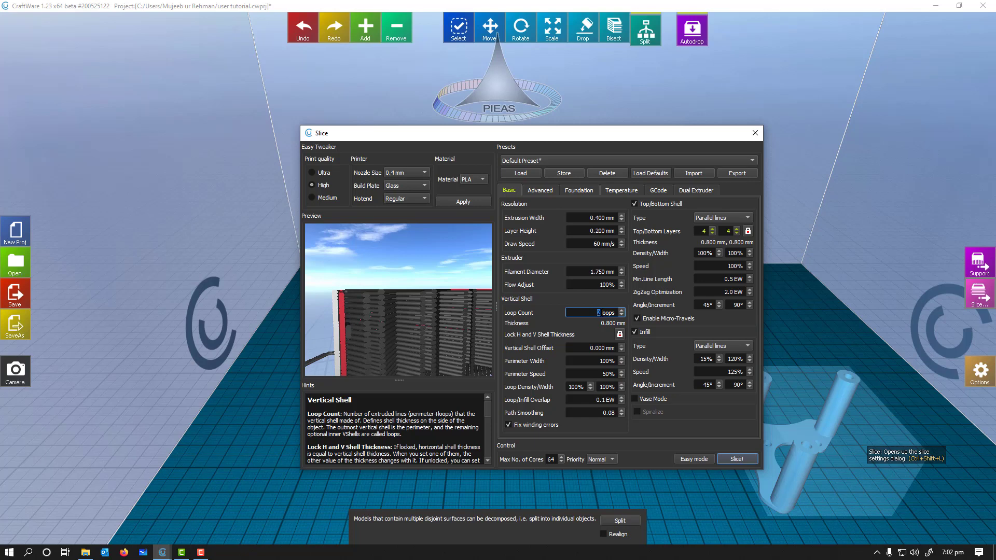
key("Up")
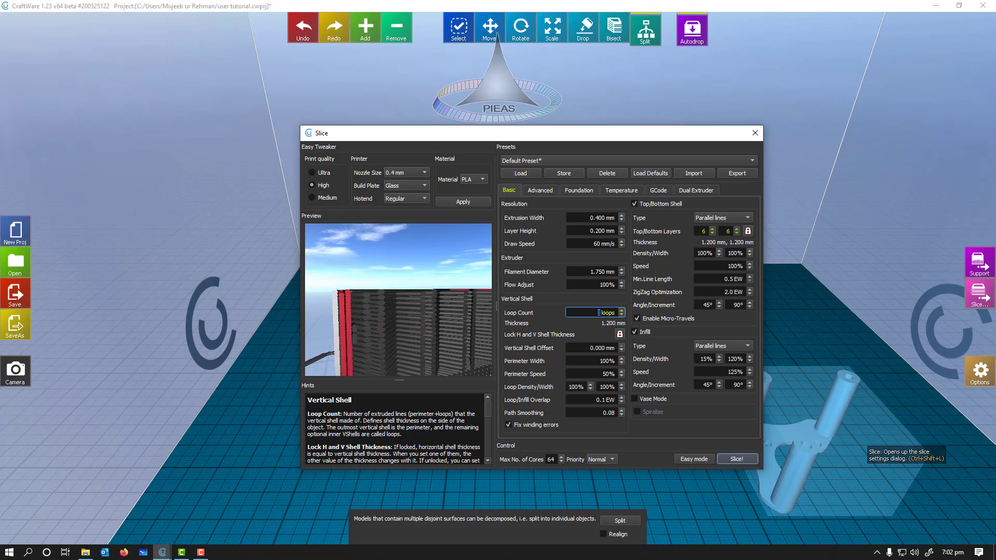
key("Up")
- Try to lower the number of top shell layers to 5 with the shell thickness locked, and return to the loop count
left_click(703, 231)
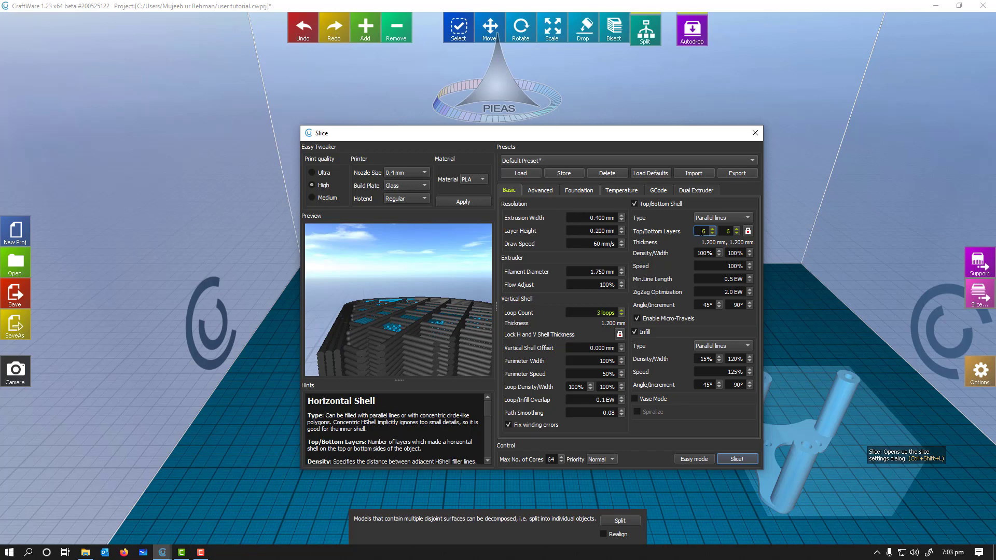
key("Up")
key("Down")
key("Down")
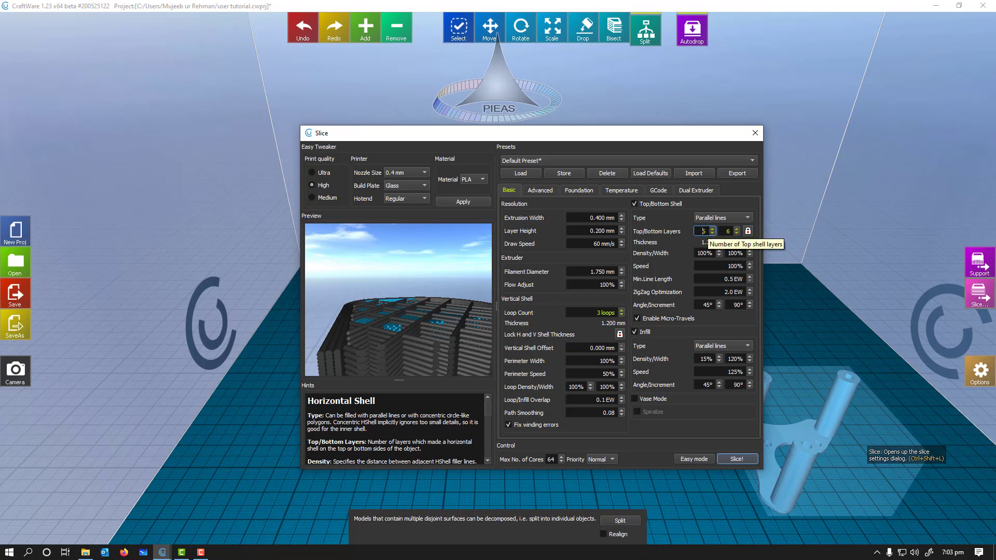
left_click(584, 311)
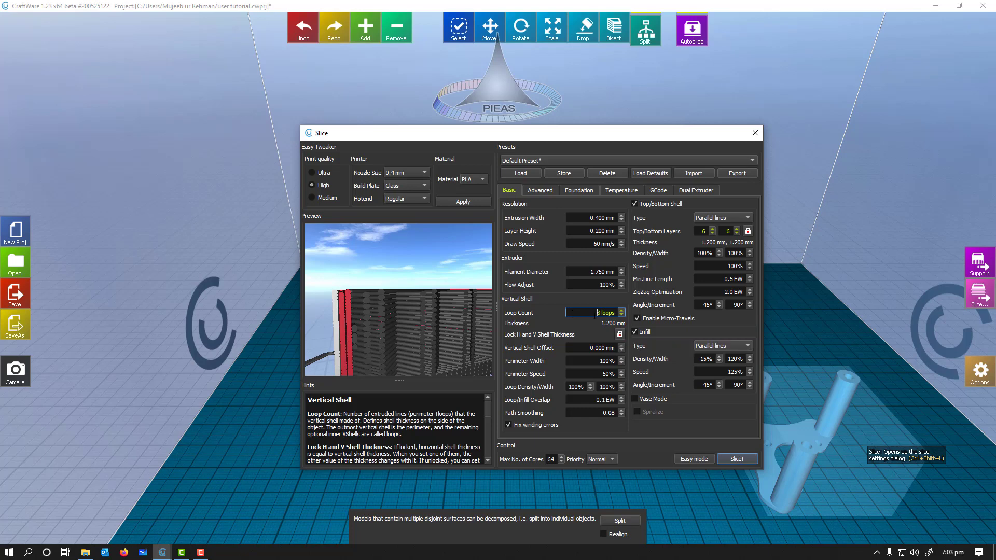
- Unlock the horizontal and vertical shell thickness, set the top/bottom layers to 4, and lock the thickness again
left_click(619, 334)
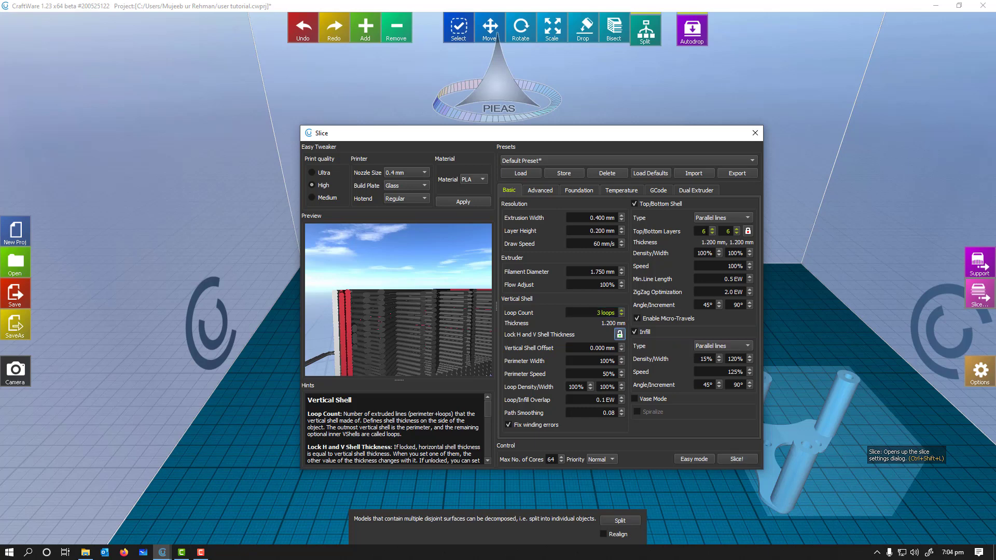
left_click_drag(707, 231, 696, 230)
type("4")
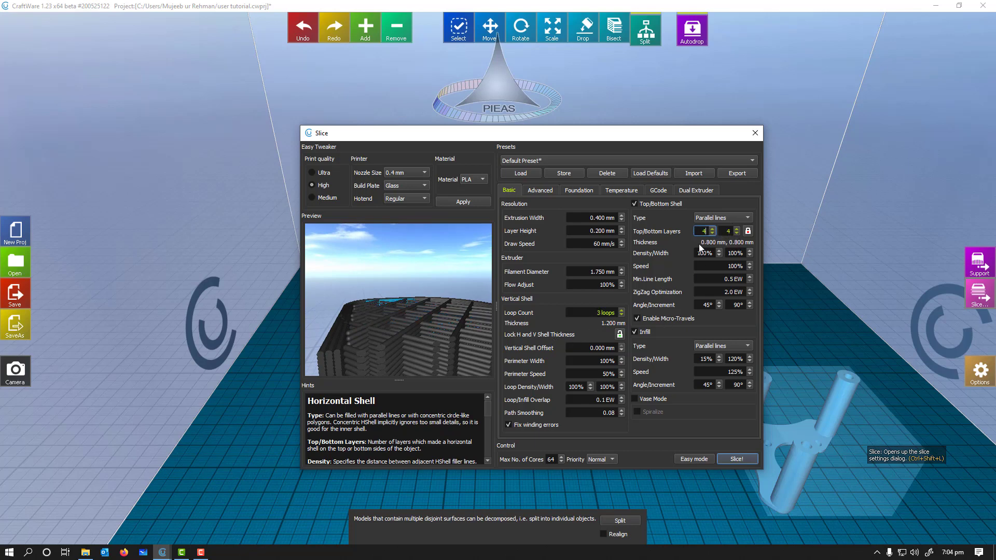
left_click(619, 334)
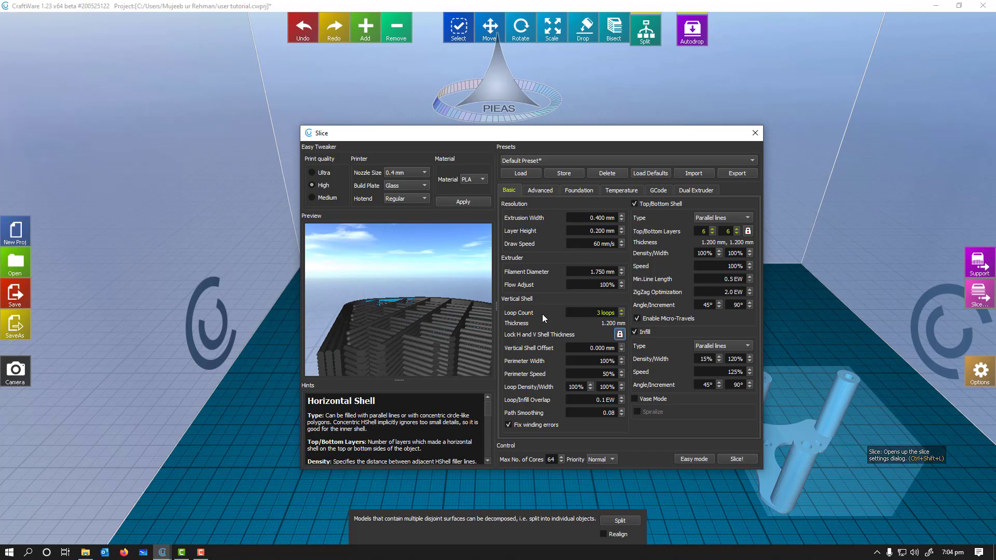
- Try 8 top/bottom layers, set them back to 6, and switch the lock between top and bottom layers off and on
double_click(703, 231)
type("8")
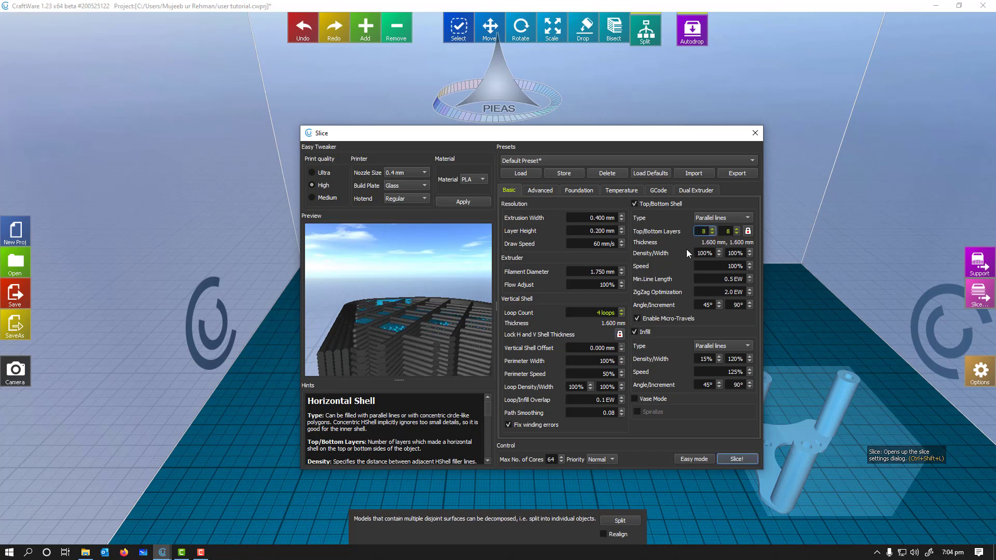
type("6")
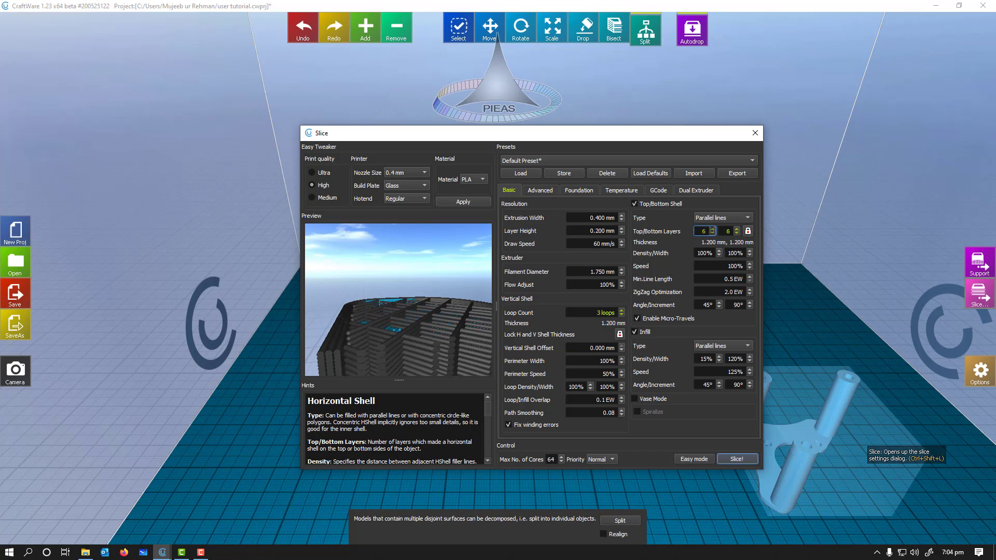
left_click(748, 231)
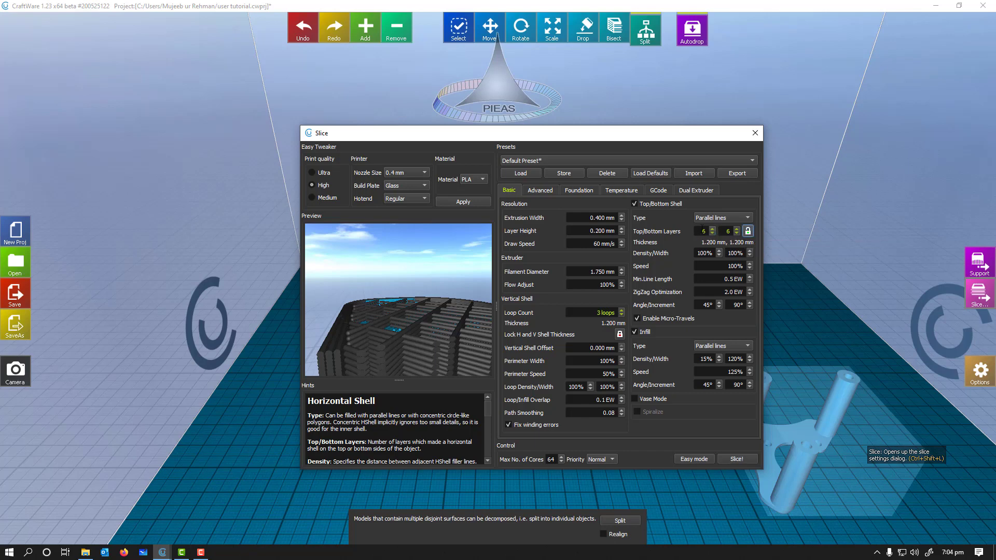
left_click(748, 232)
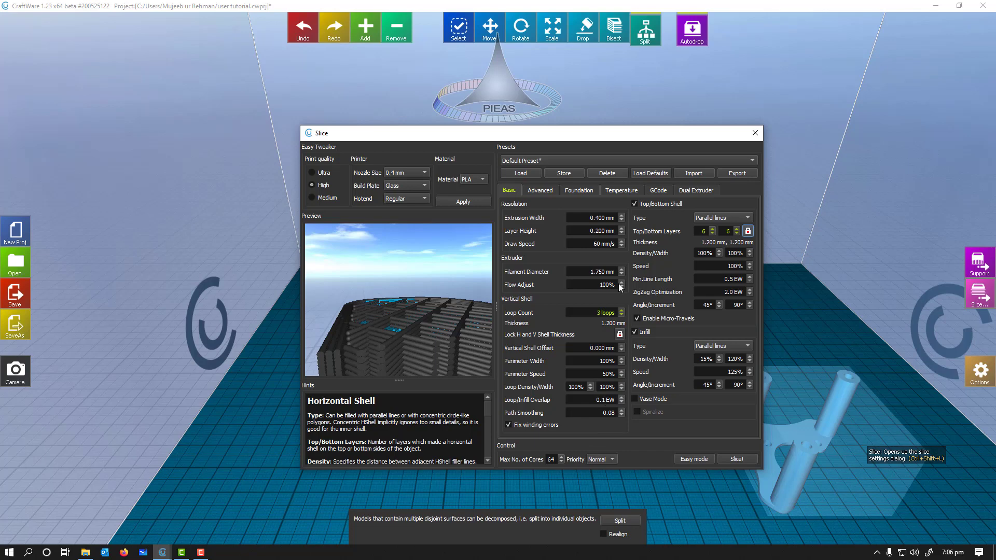
left_click(601, 218)
type("3")
key("ctrl+z")
- Show the preview and hint for the Min. Line Length setting of the top/bottom shell
left_click(707, 281)
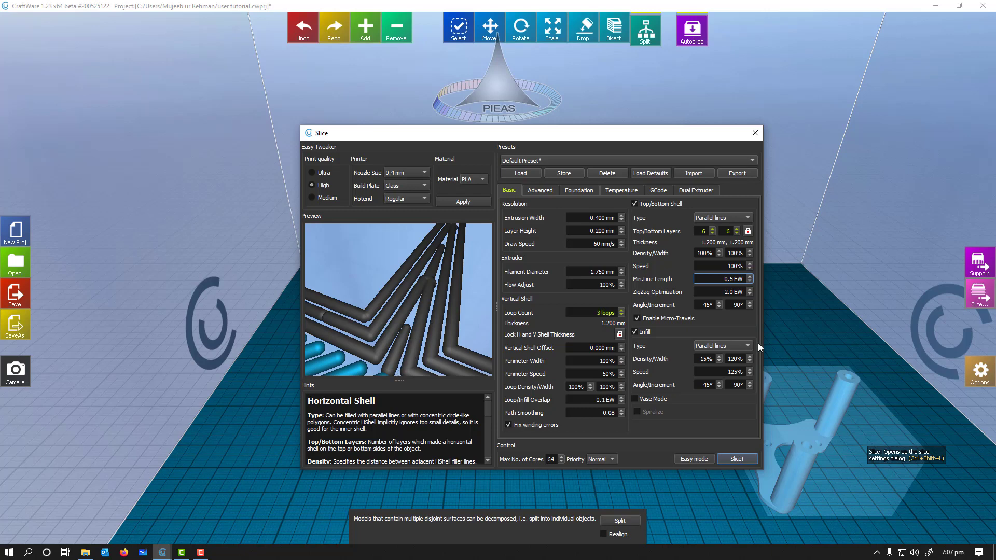
- Show the previews for the ZigZag Optimization, Min. Line Length and line angle settings of the top/bottom shell
left_click(718, 292)
left_click(728, 279)
left_click(705, 305)
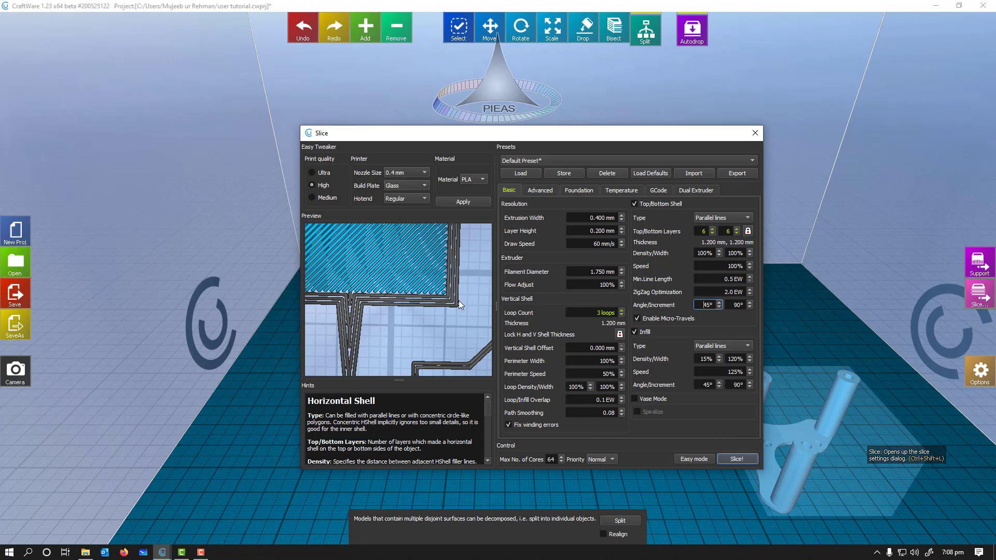
- Try a line angle of 0° for the top/bottom shell and set it back to 45°
left_click_drag(712, 305, 689, 302)
type("0")
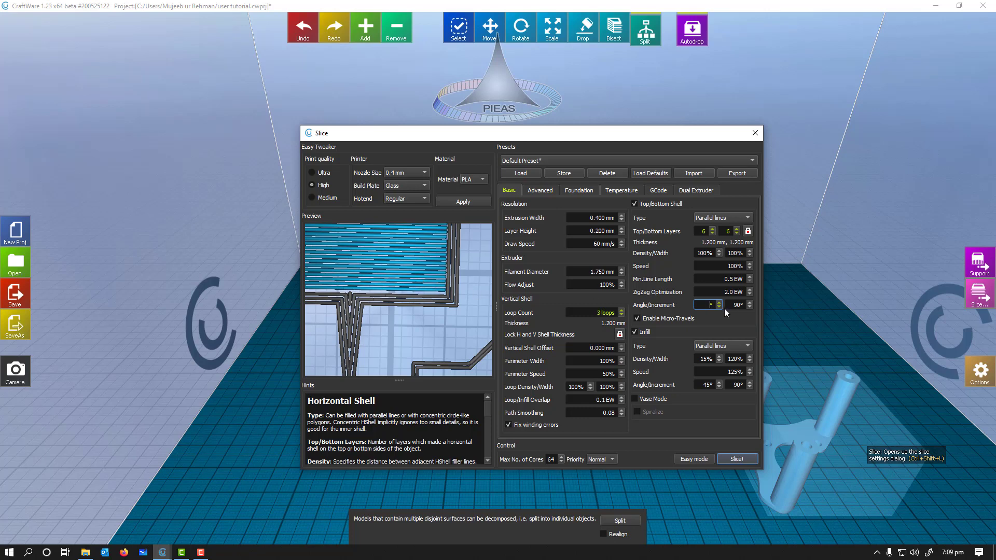
type("45")
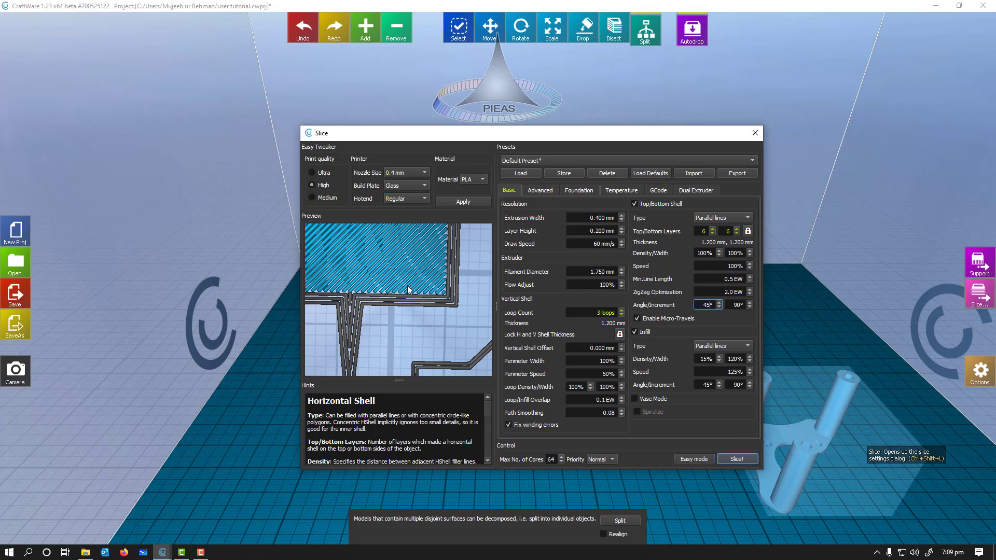
- Try the Square grid and 3D Triangle grid infill types, and set the infill density to 50%
left_click(736, 347)
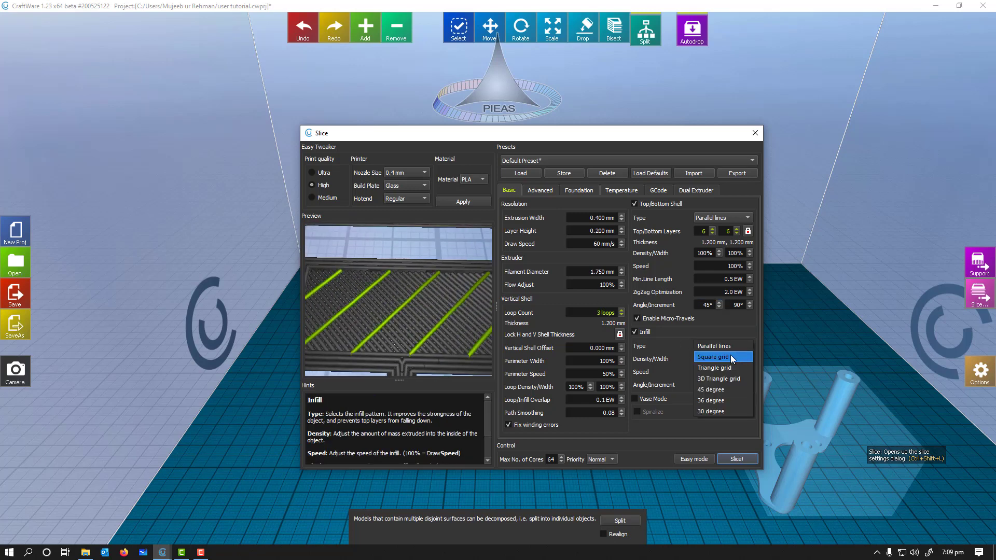
left_click(730, 357)
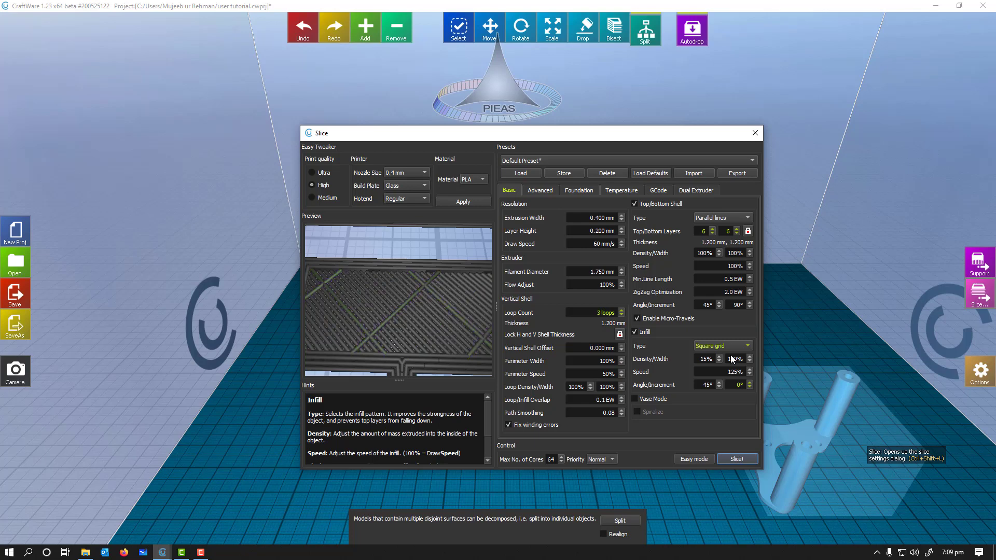
left_click(732, 351)
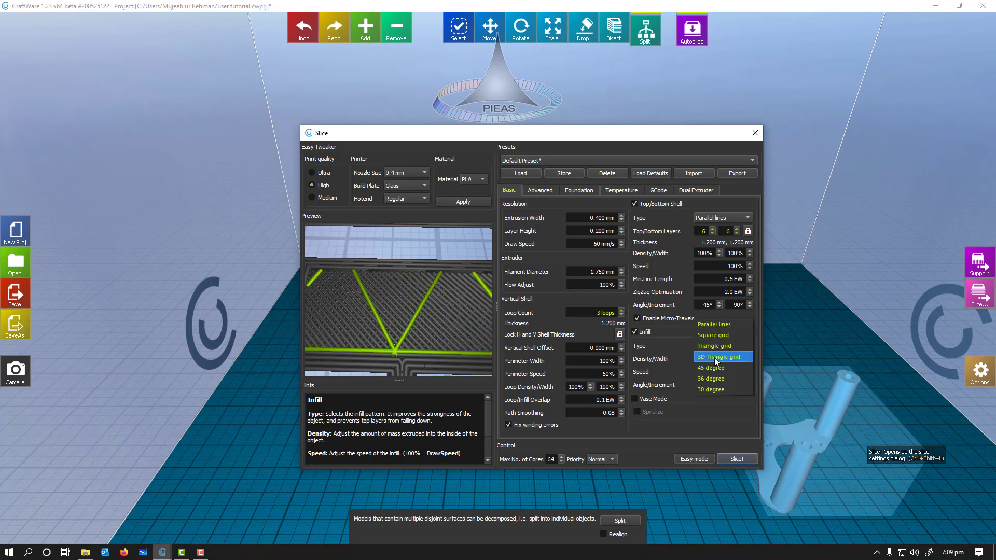
left_click(714, 357)
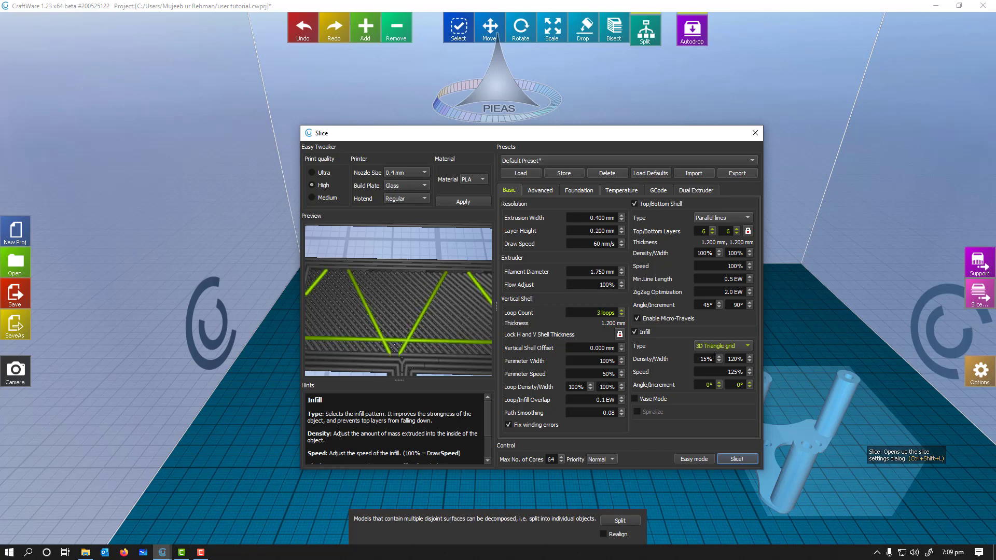
double_click(704, 358)
type("50")
- Try the Triangle grid, Square grid and 45 degree infill types one after another
left_click(719, 346)
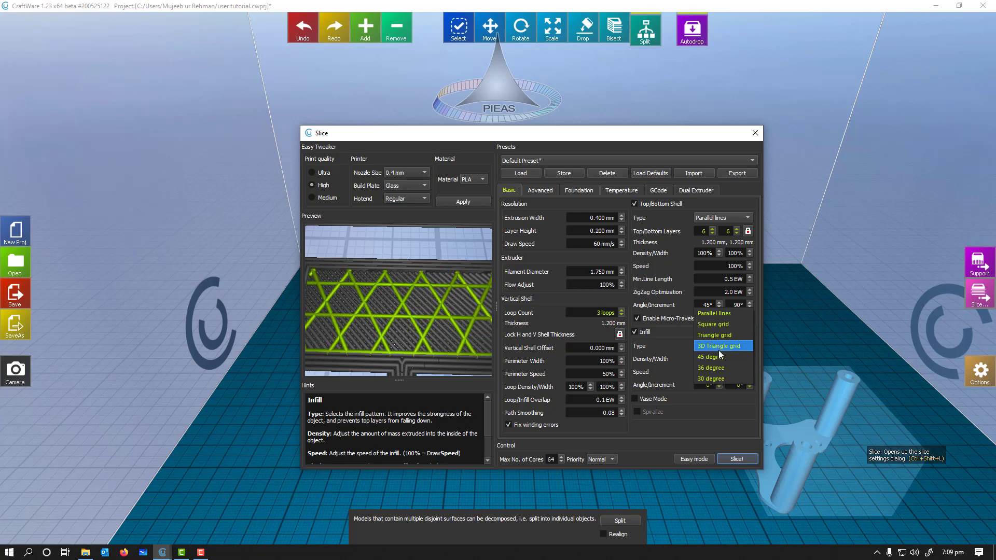
left_click(718, 334)
left_click(720, 343)
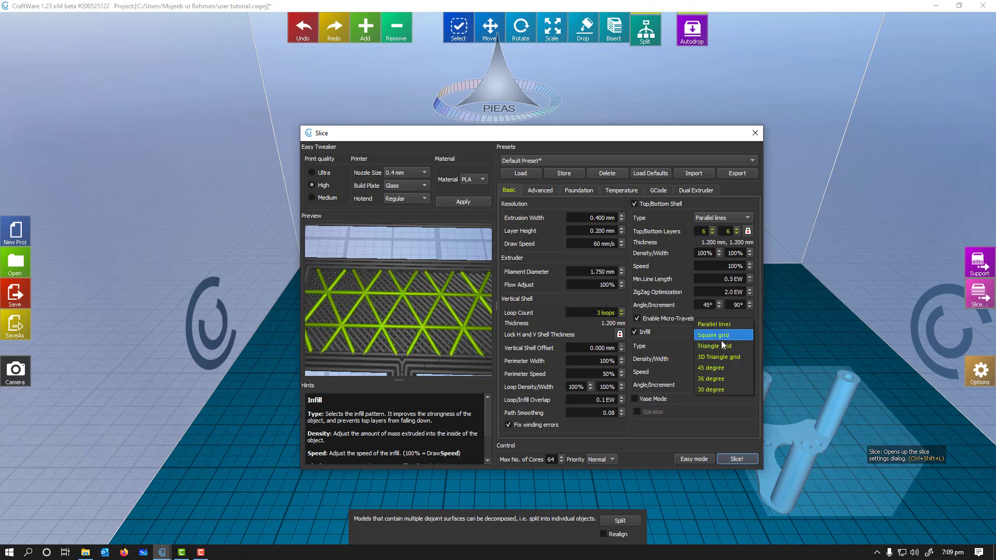
left_click(717, 337)
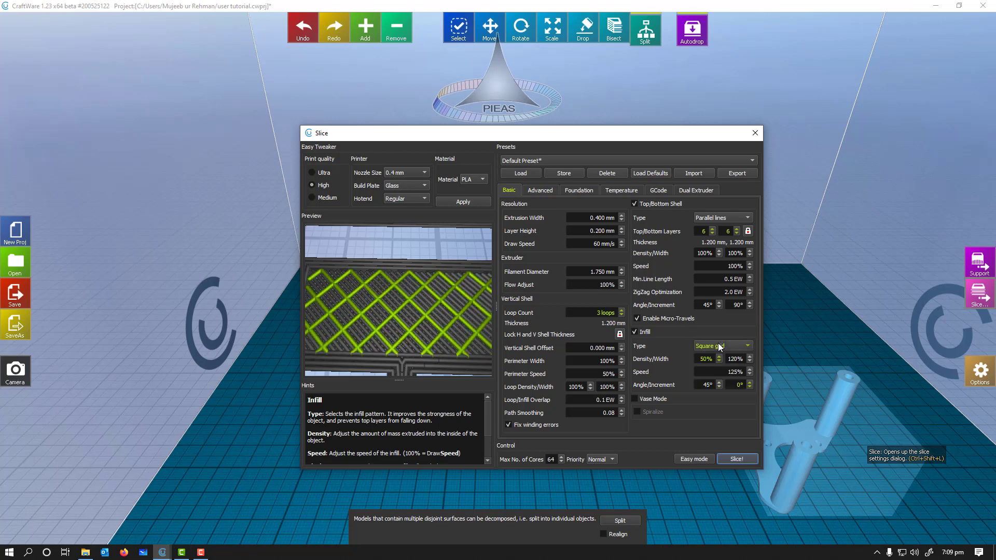
left_click(718, 344)
left_click(717, 379)
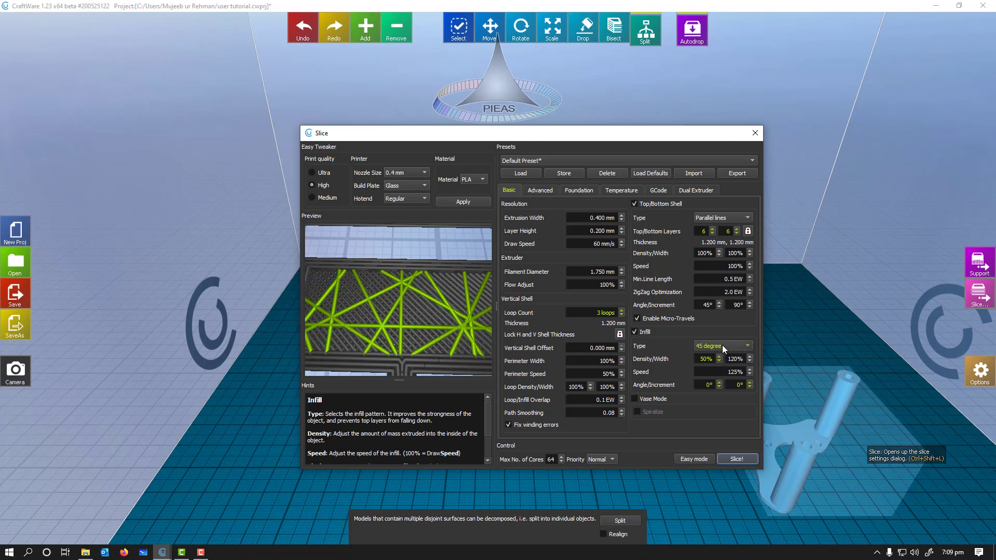
- Try the 36 degree and 30 degree infill types, and return the infill type to Parallel lines
left_click(721, 344)
left_click(720, 357)
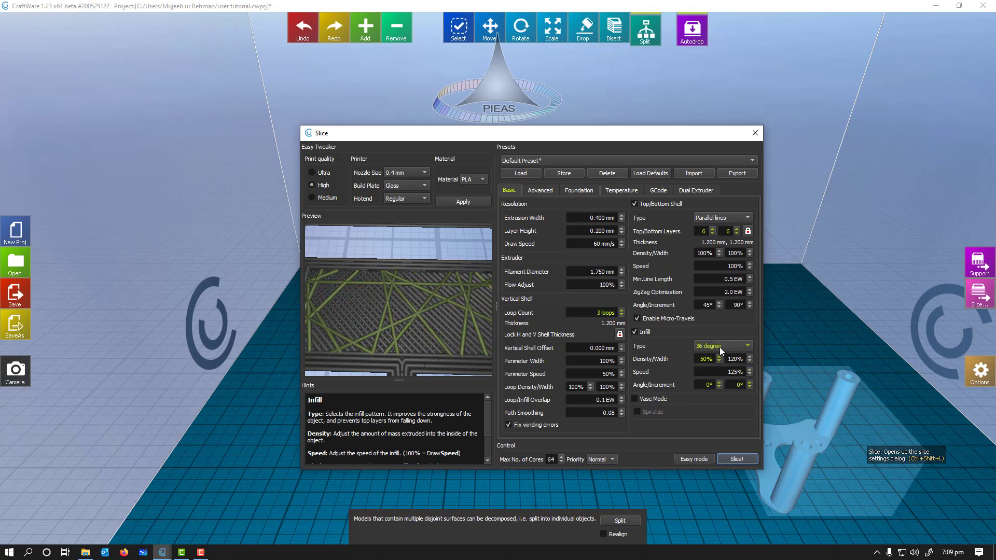
left_click(719, 346)
left_click(719, 357)
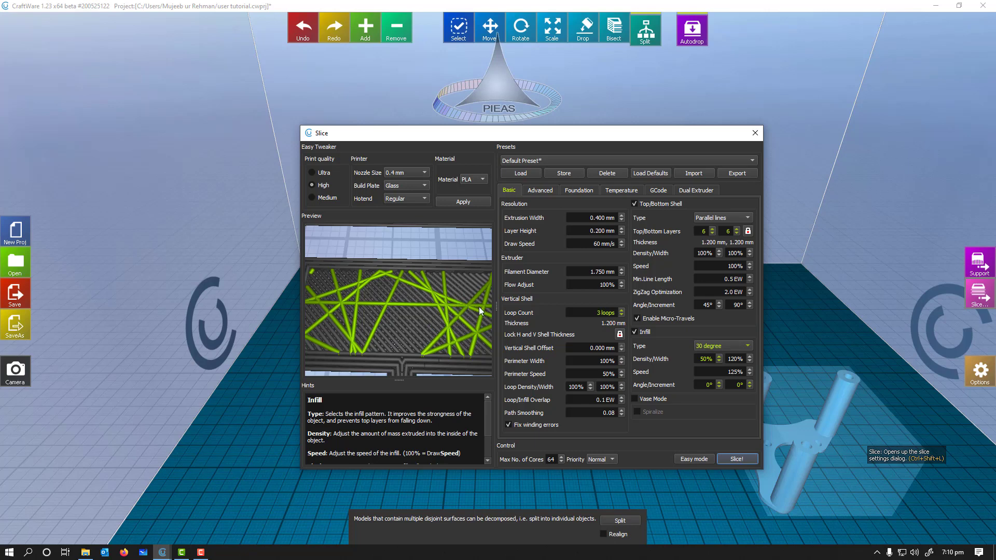
left_click(720, 345)
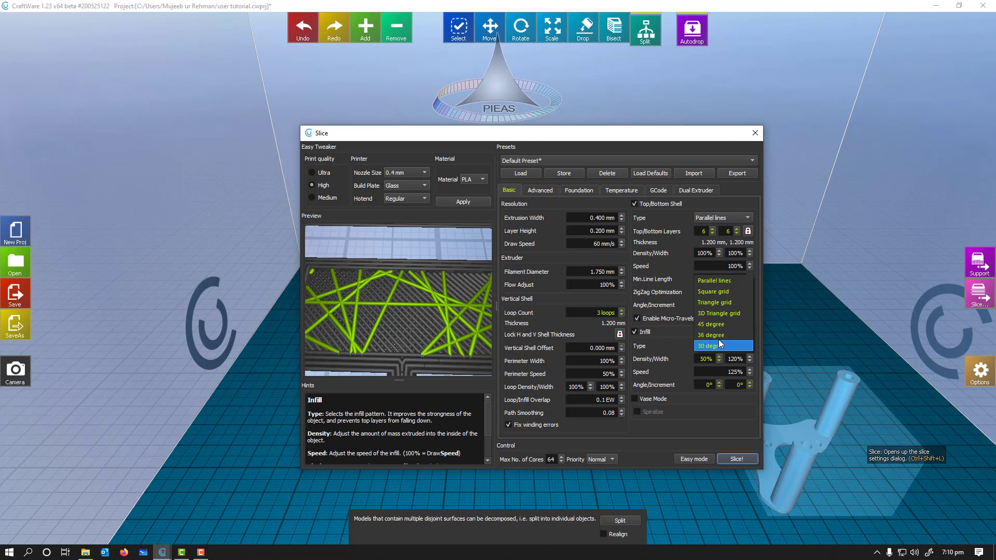
left_click(712, 282)
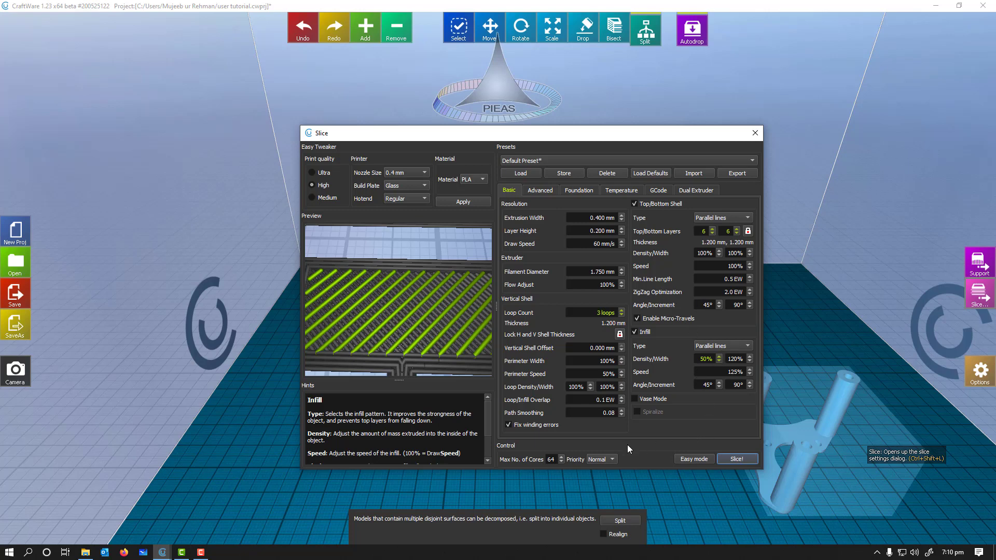
- Open the advanced slice settings and review the drawing order options, keeping [perims->loops] -> [fills]
left_click(545, 192)
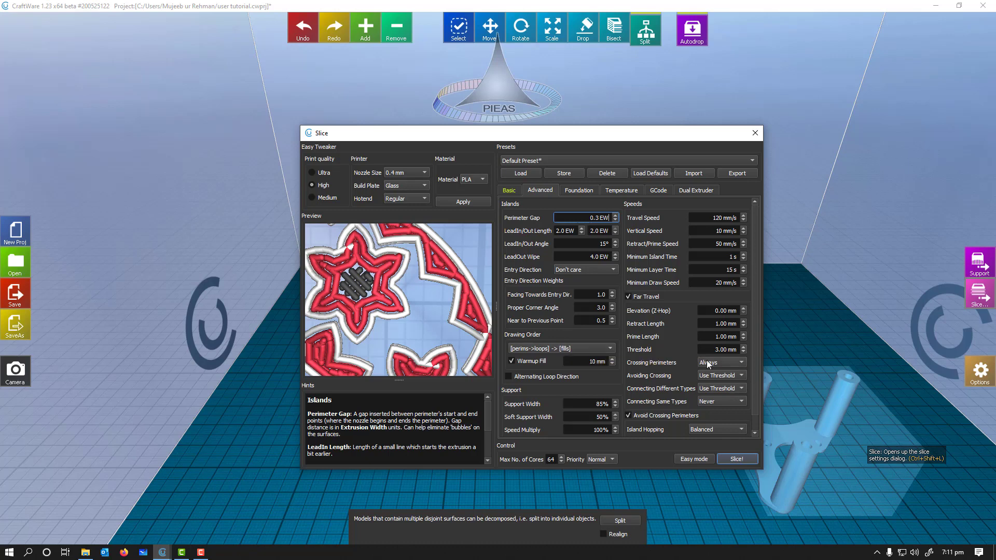
left_click(535, 348)
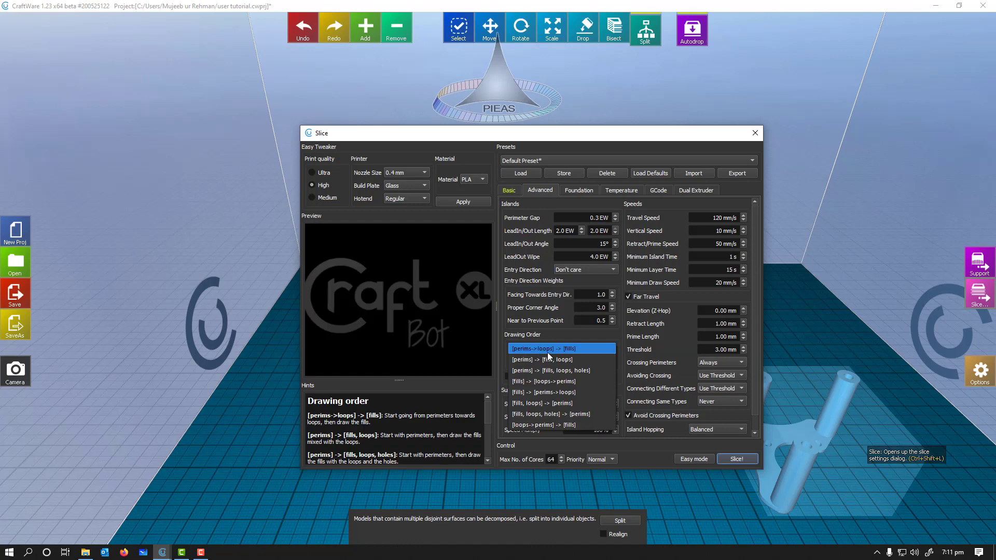
left_click(578, 353)
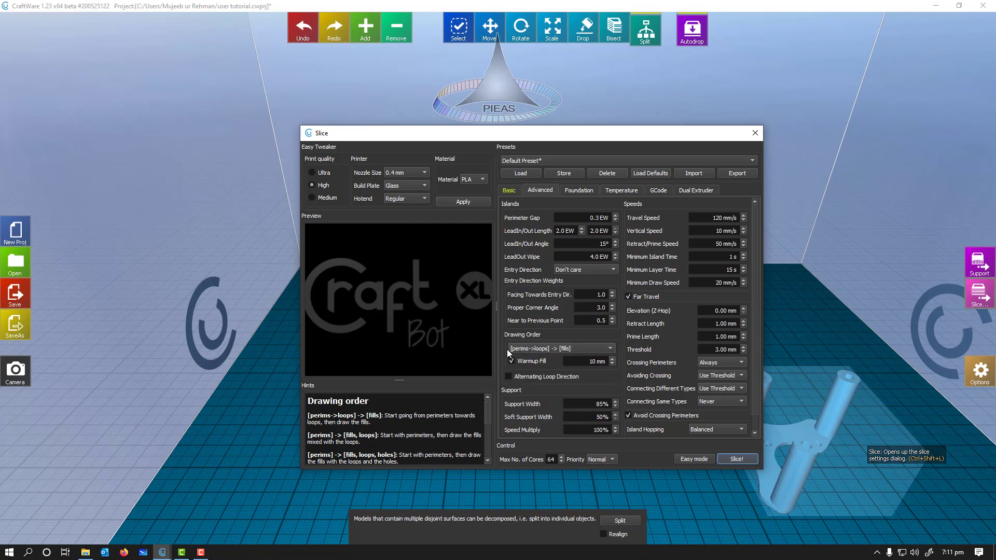
- Move the Slice dialog clear of the models, and revisit the basic settings and the advanced drawing order options
left_click_drag(598, 139, 254, 171)
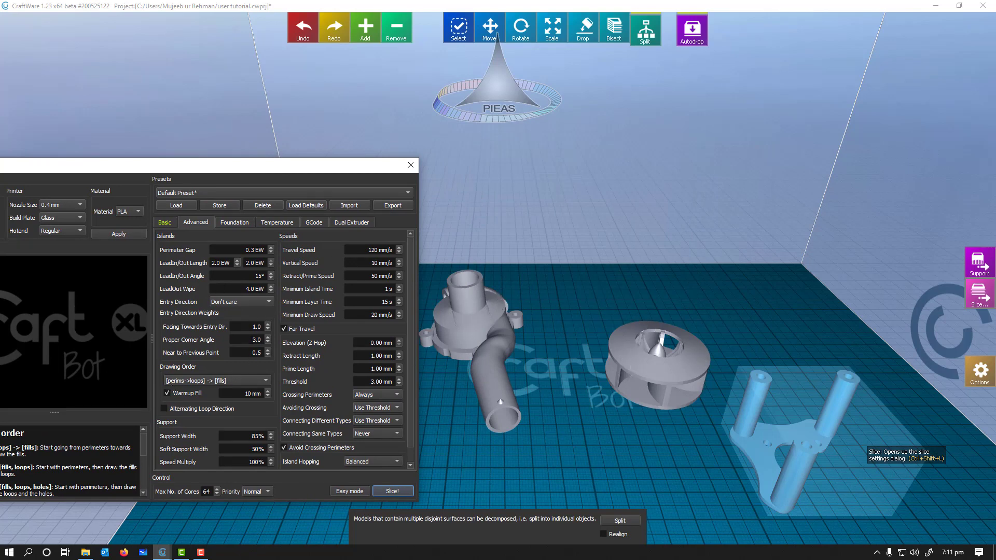
left_click(175, 222)
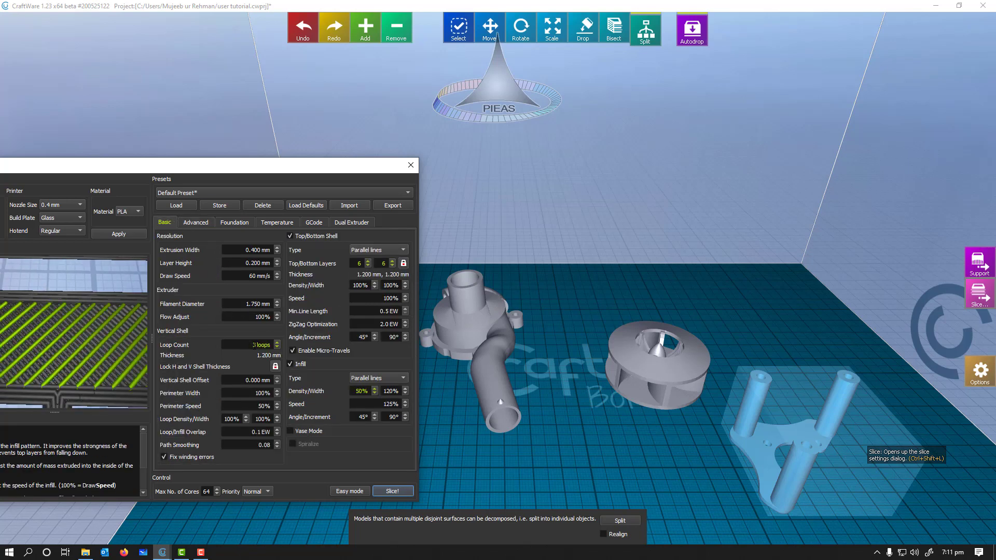
left_click(197, 223)
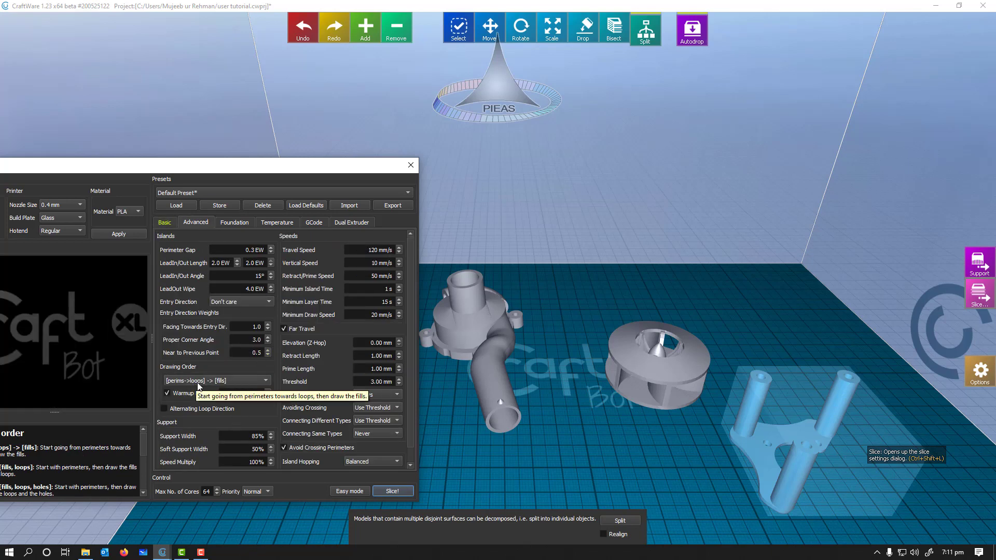
left_click(223, 382)
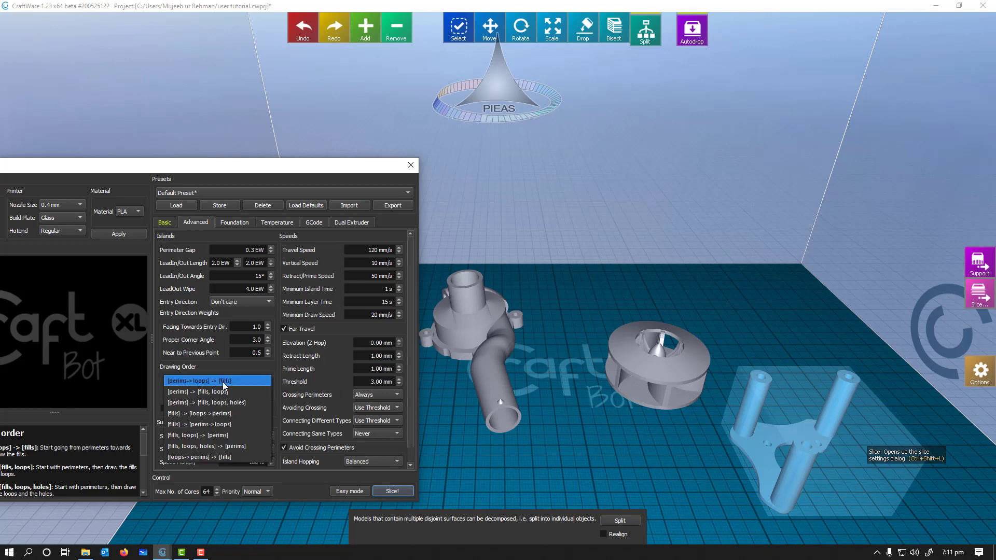
left_click(250, 180)
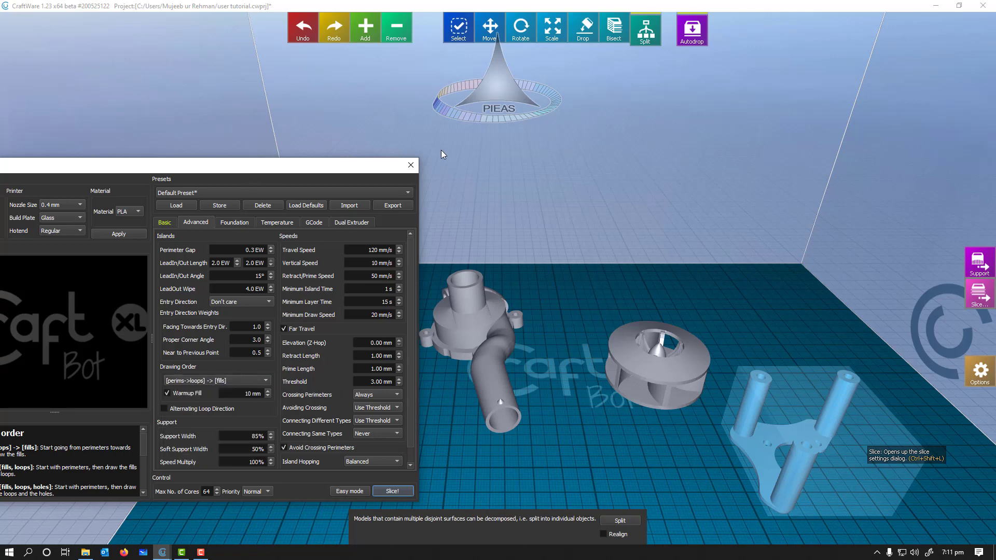
- Bring the whole Slice dialog back into view and check the drawing order list again without changing it
mouse_move(344, 162)
left_mouse_down()
mouse_move(477, 163)
mouse_move(590, 115)
left_mouse_up()
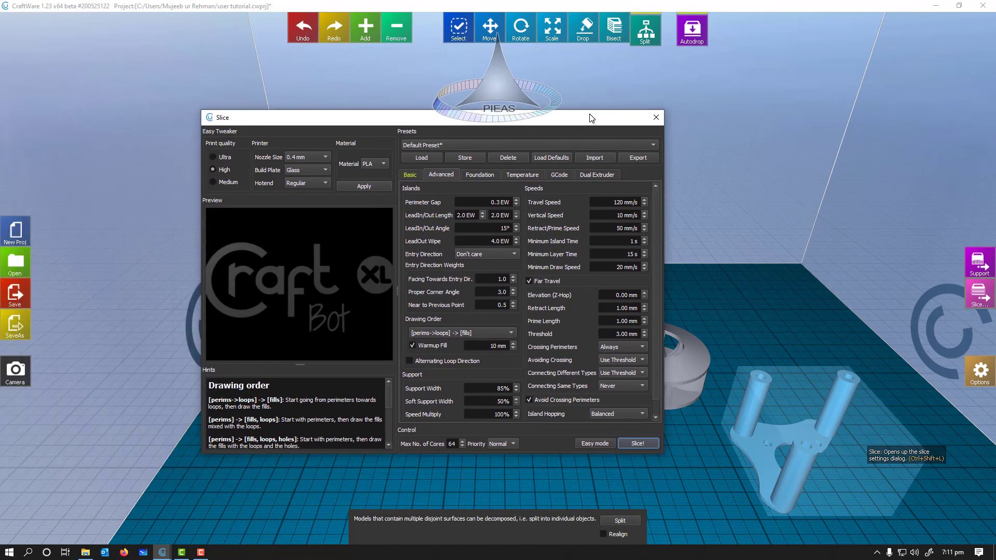
left_click(474, 332)
left_click(474, 332)
- Open the foundation settings and show the preview and hint for the skirt
left_click(480, 175)
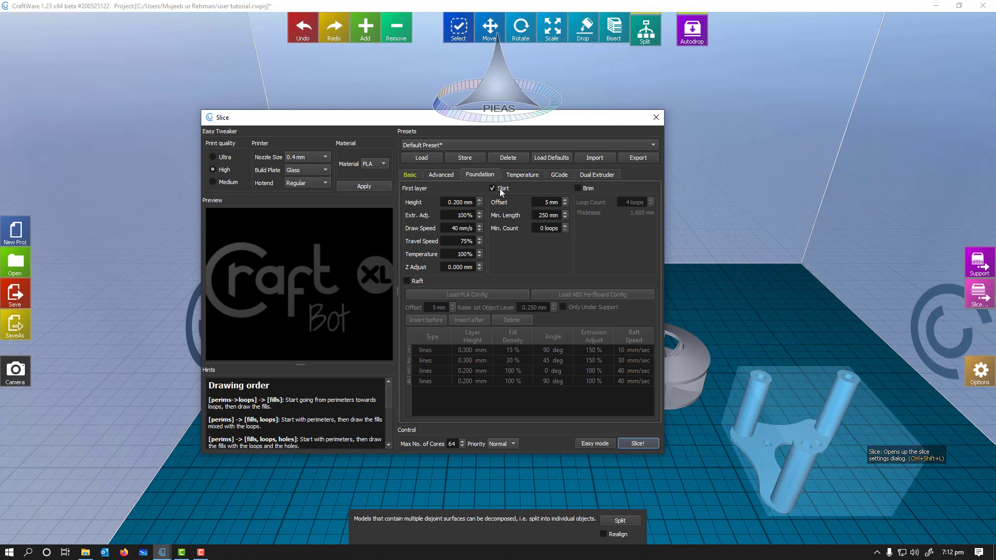
mouse_move(501, 188)
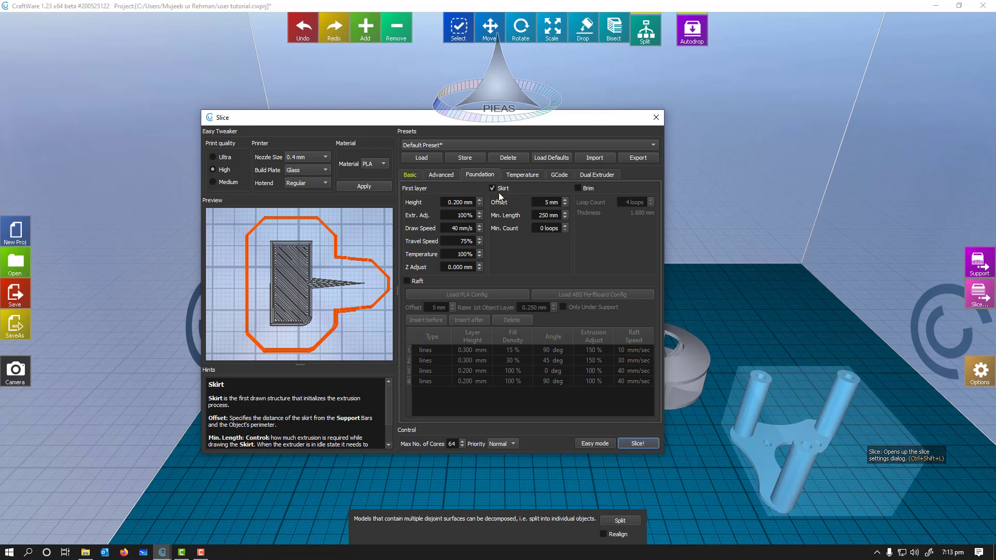
- Try a skirt offset of 3 mm and set it back to 5 mm
left_click(535, 203)
key("BackSpace")
type("3")
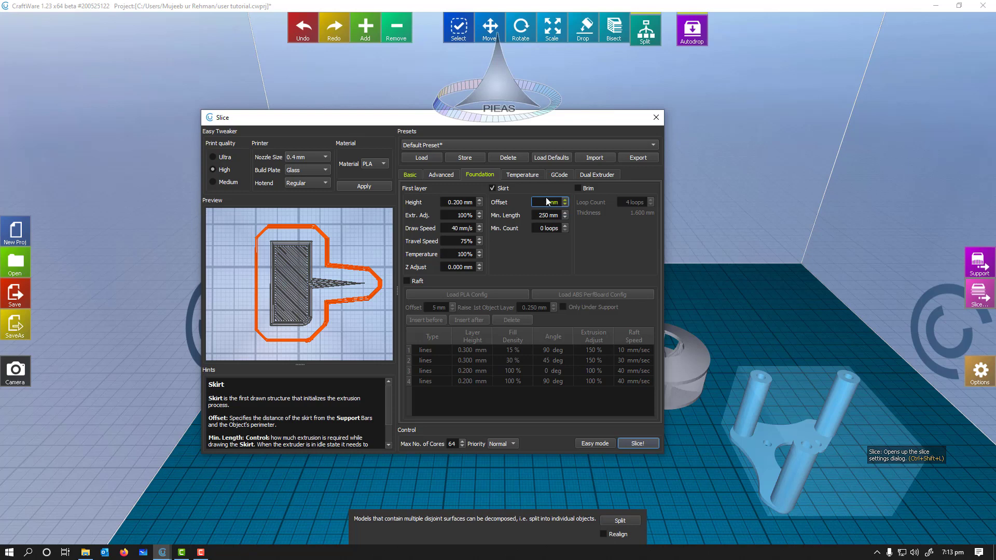
type("5")
- Show the previews for the skirt's Min. Length and Min. Count settings
left_click(543, 216)
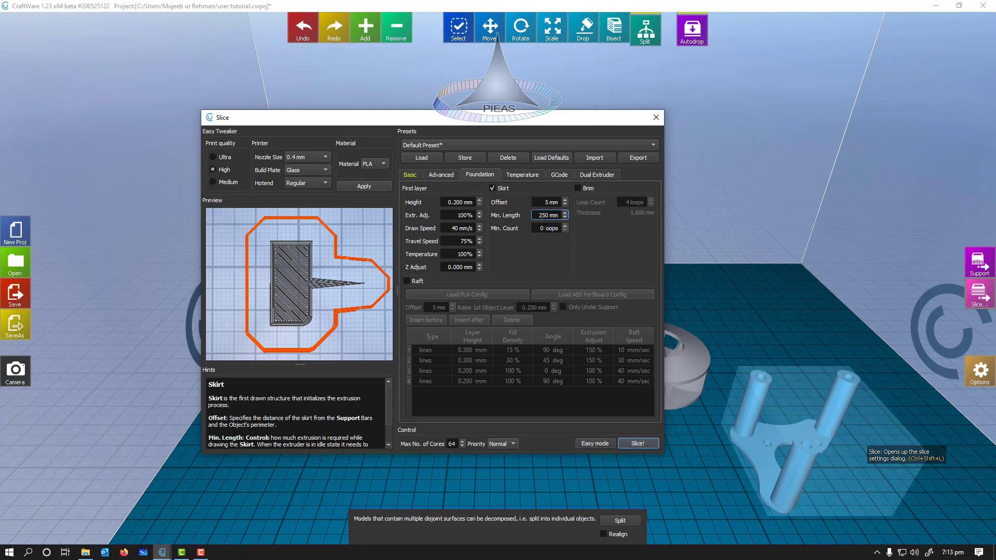
left_click(554, 229)
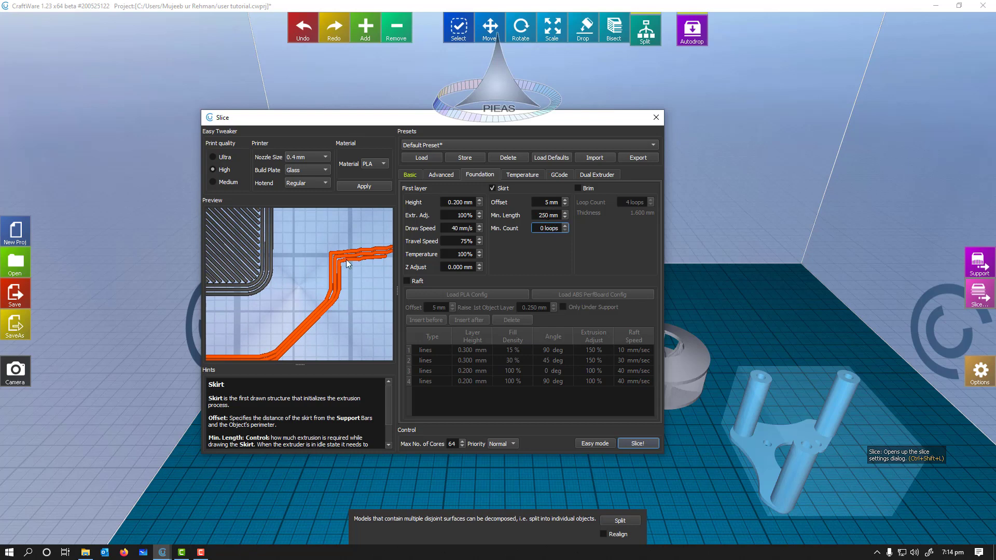
- Try a skirt with a minimum length of 0 mm and a minimum count of 4 loops
left_click(545, 216)
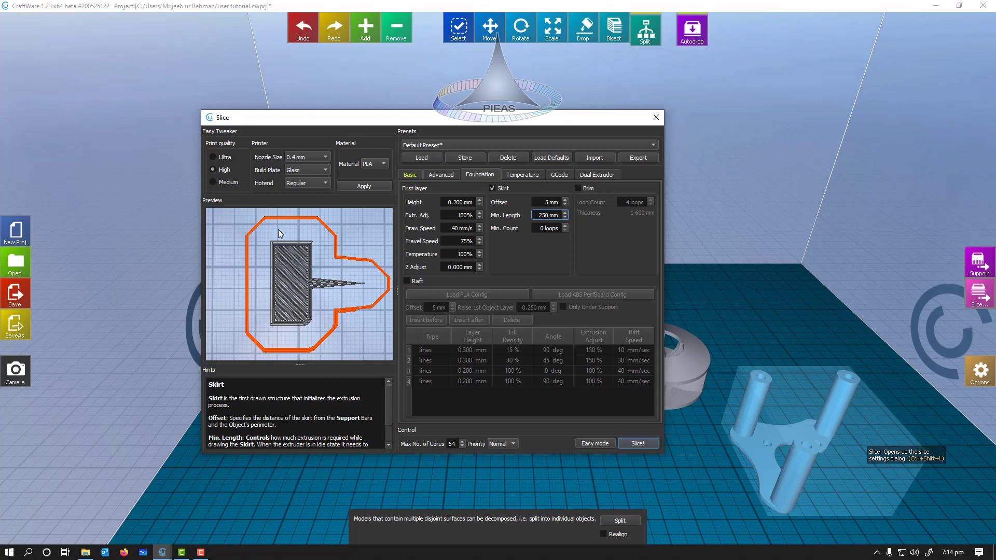
key("BackSpace")
key("BackSpace")
key("BackSpace")
left_click(542, 228)
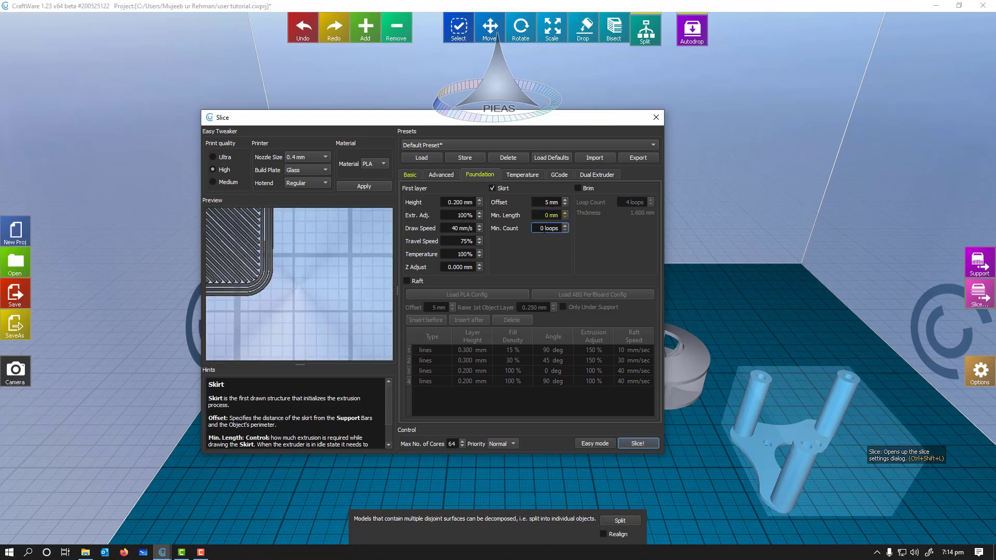
double_click(540, 229)
type("4")
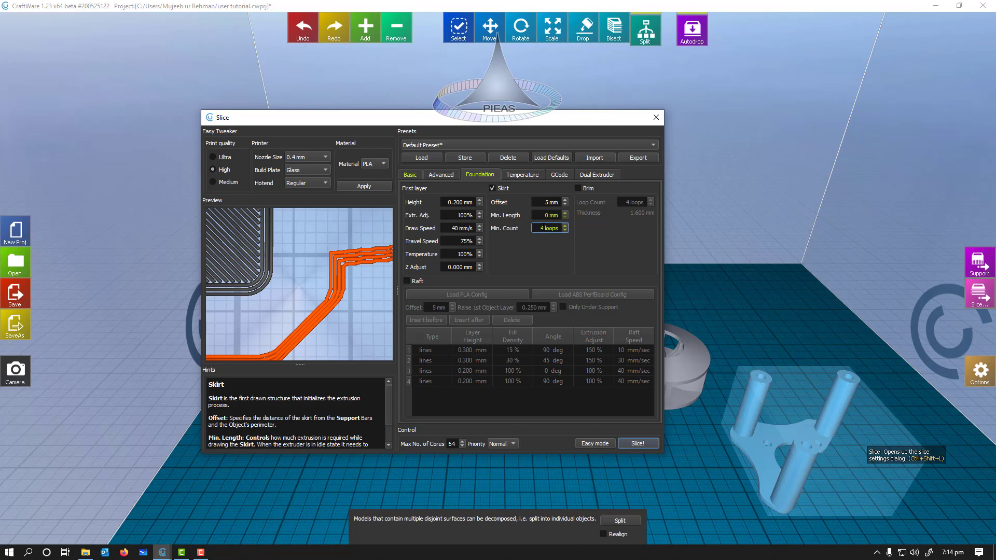
- Set the skirt's minimum length to 250 mm and its minimum count to 2 loops
double_click(545, 214)
type("2")
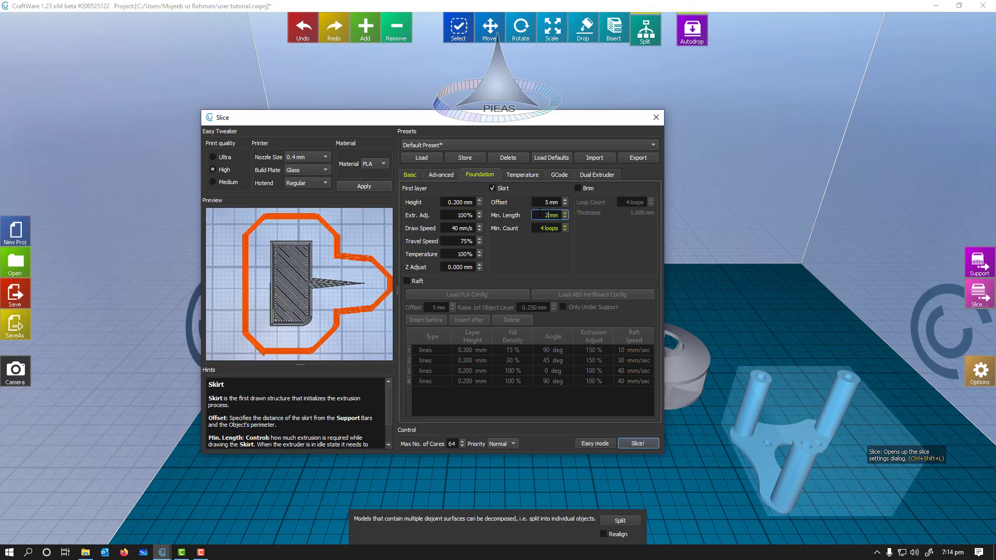
type("50")
key("Tab")
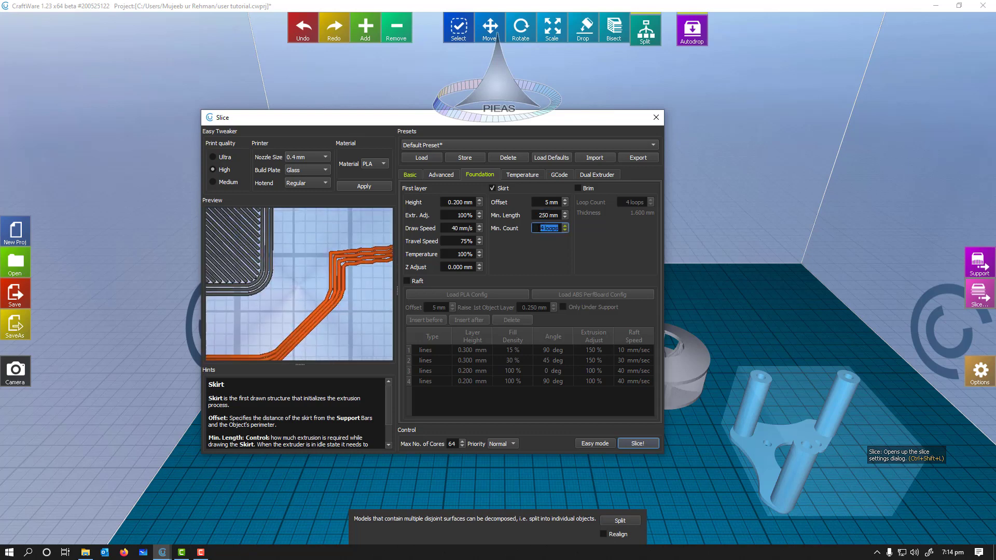
type("2")
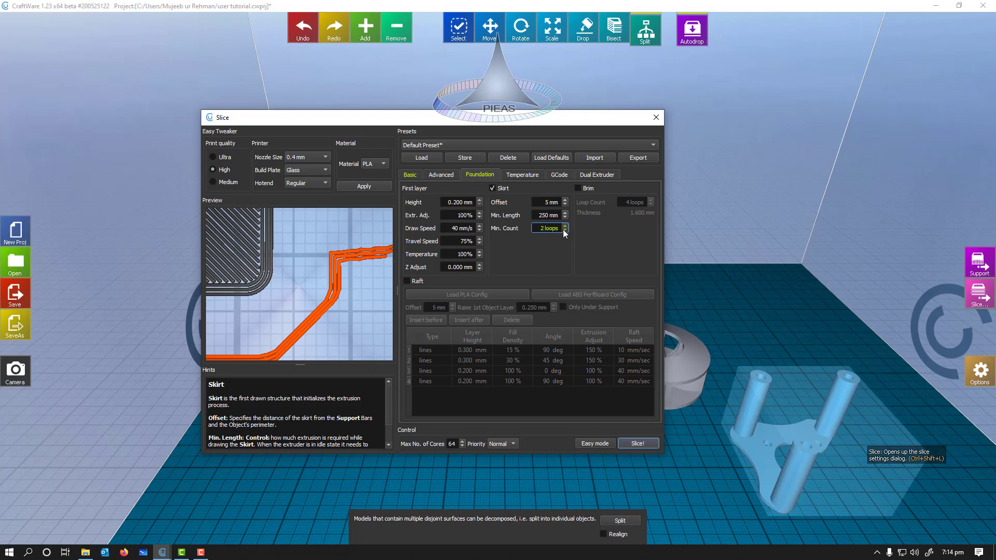
- Turn off the skirt and enable a brim with a loop count of 5
left_click(502, 189)
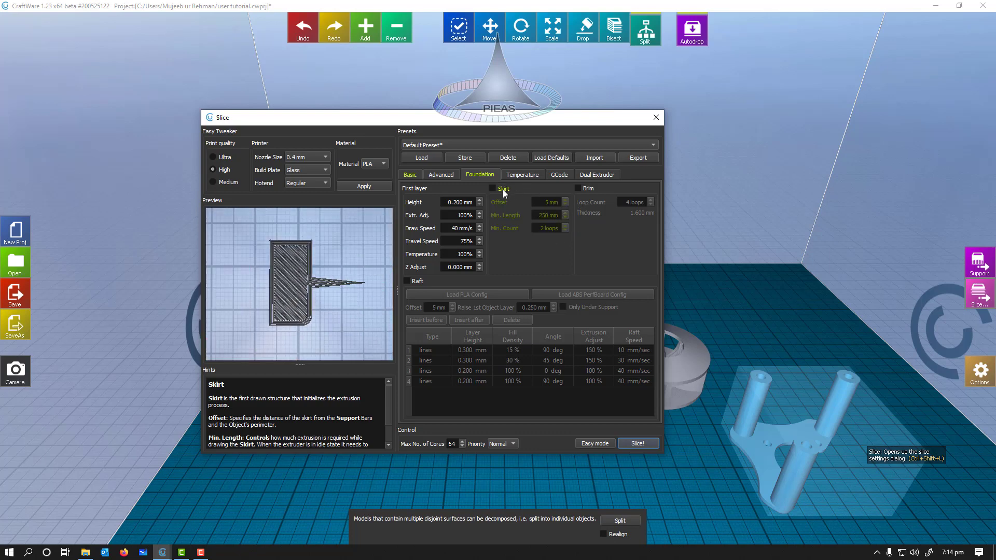
left_click(577, 187)
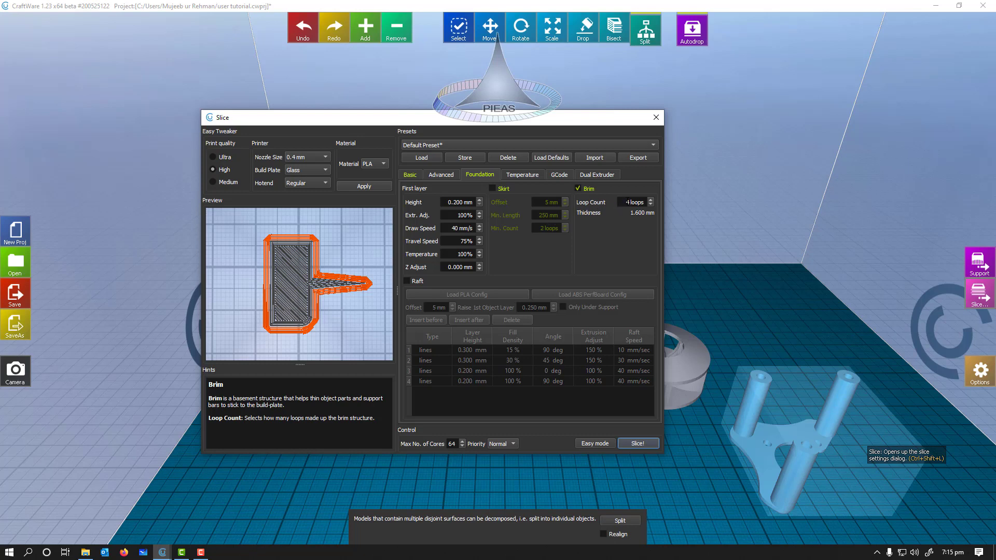
left_click(650, 200)
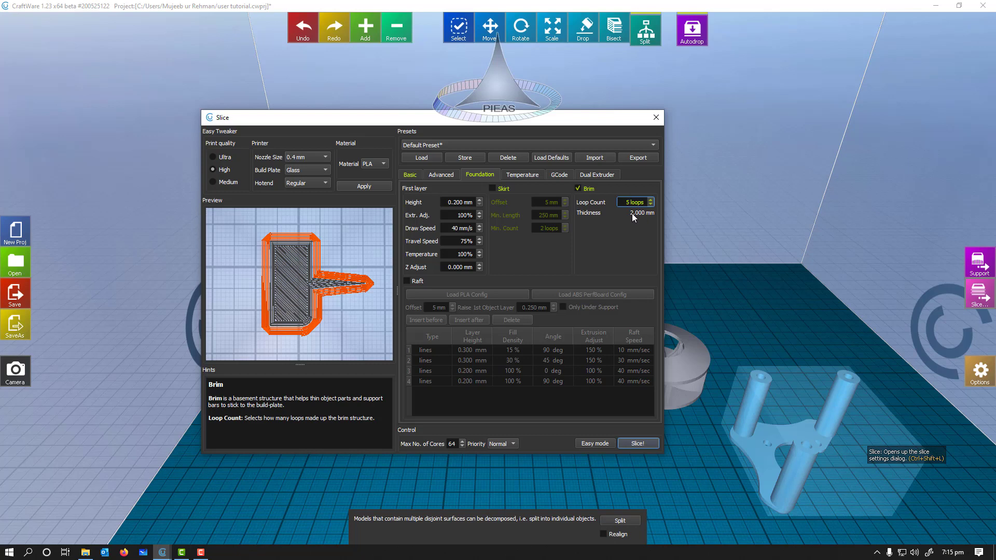
- Look over the Basic and Advanced slice settings and return to the Foundation settings
left_click(415, 175)
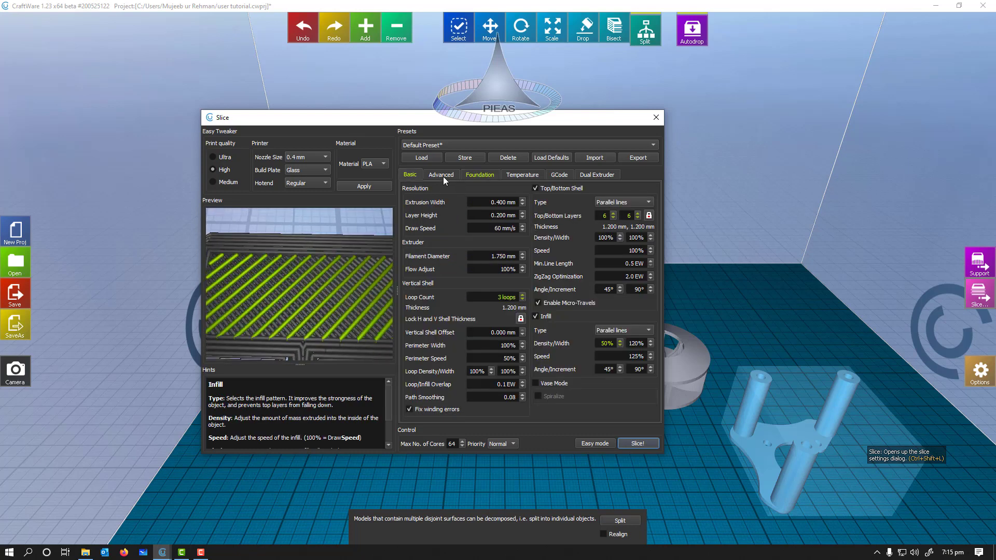
left_click(443, 176)
left_click(493, 175)
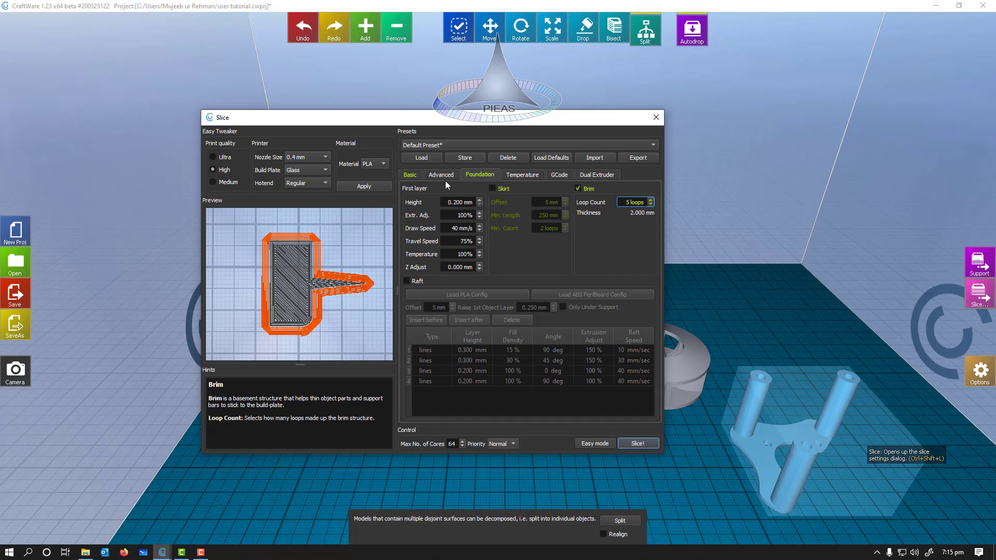
left_click(409, 175)
left_click(473, 175)
- Disable the brim, enable the raft, and shift the Slice dialog aside to uncover the models
left_click(578, 188)
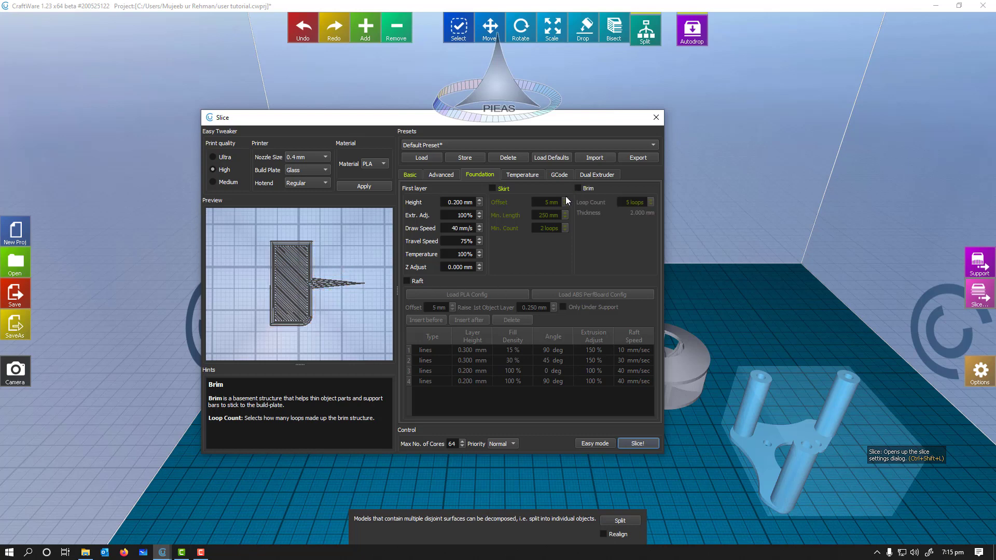
left_click(407, 281)
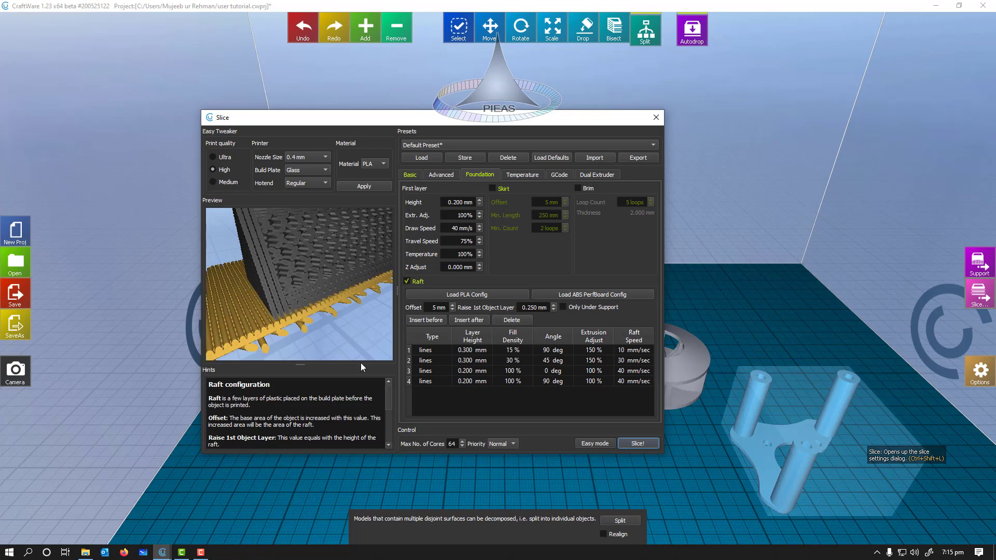
left_click_drag(461, 124, 300, 129)
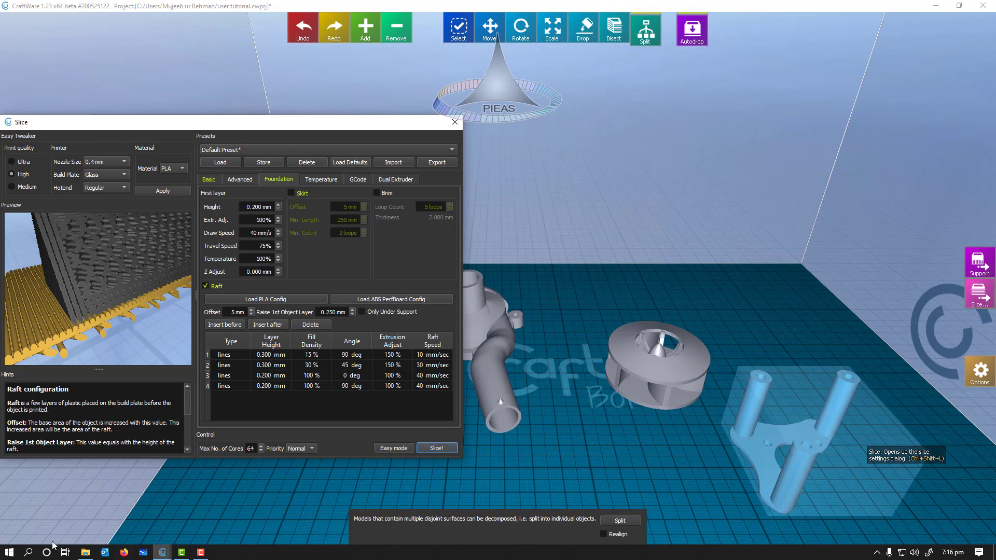
- Close the slice settings and add the Baby Groot (Slic3r) model from the baby-groot-jumpsuit-easy-print-no-support folder to the scene
left_click(84, 553)
left_click(85, 554)
left_click_drag(381, 127, 495, 118)
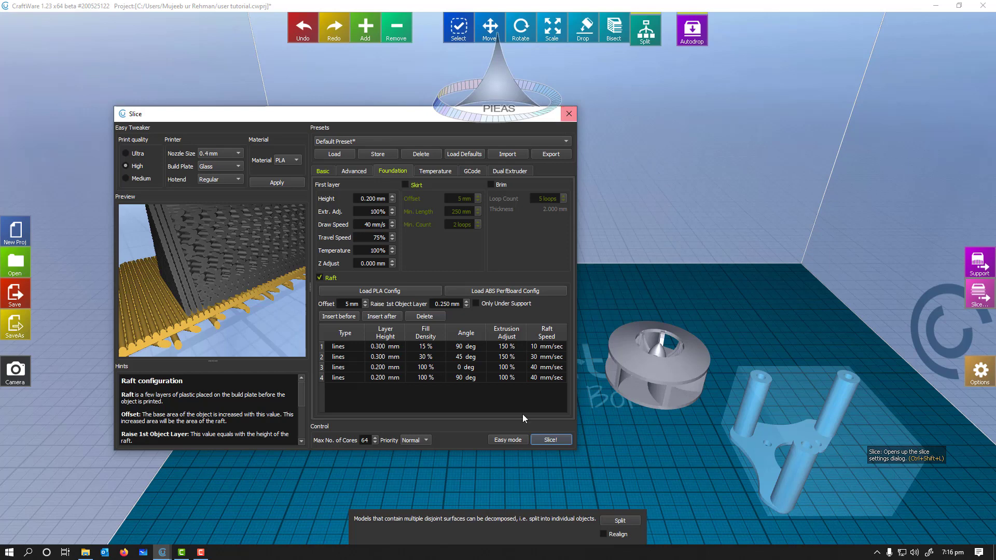
left_click(569, 113)
left_click(359, 31)
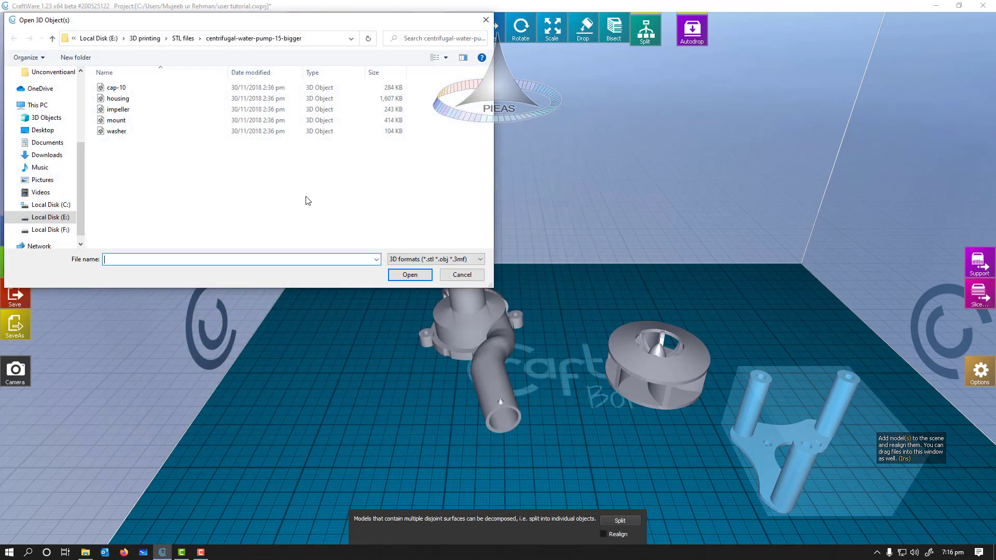
left_click(189, 39)
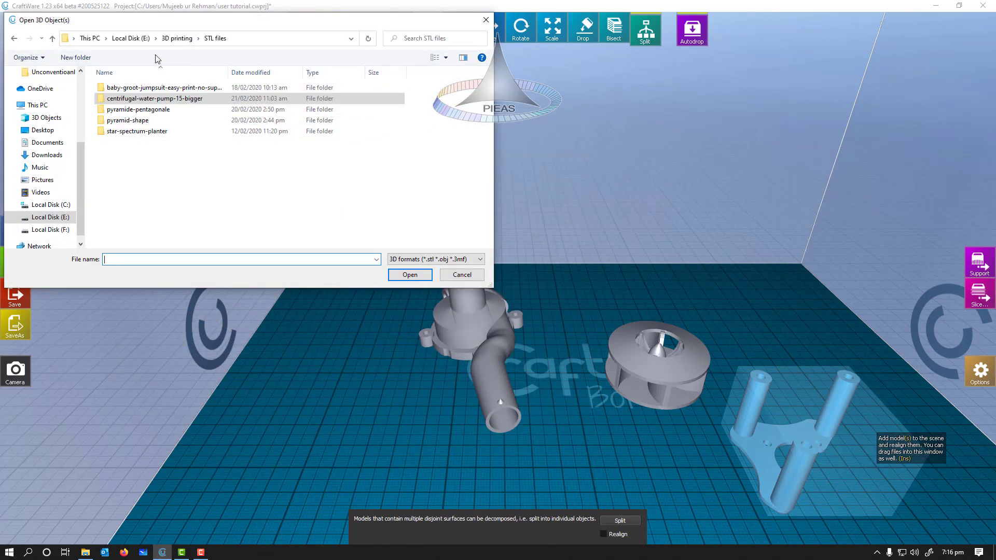
double_click(125, 87)
left_click(138, 89)
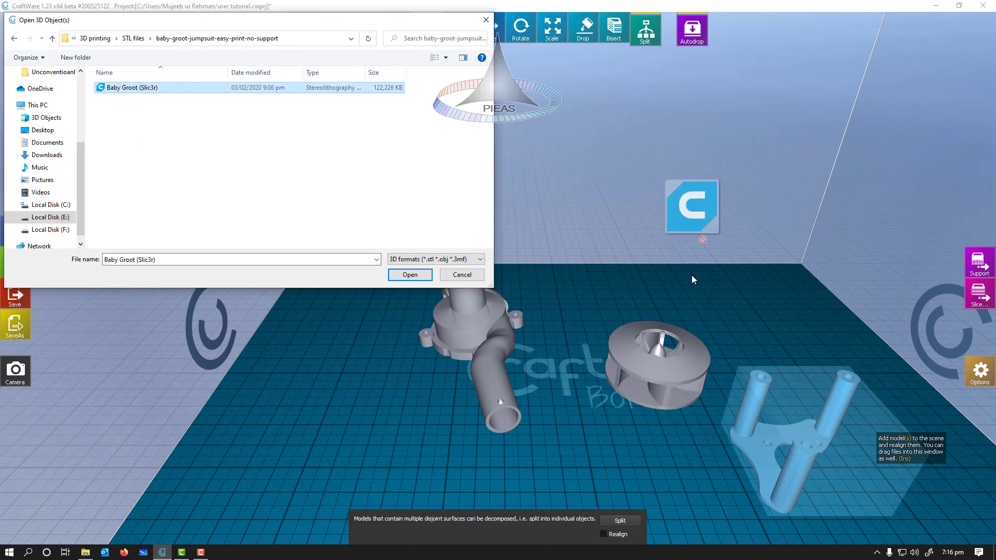
left_click(420, 276)
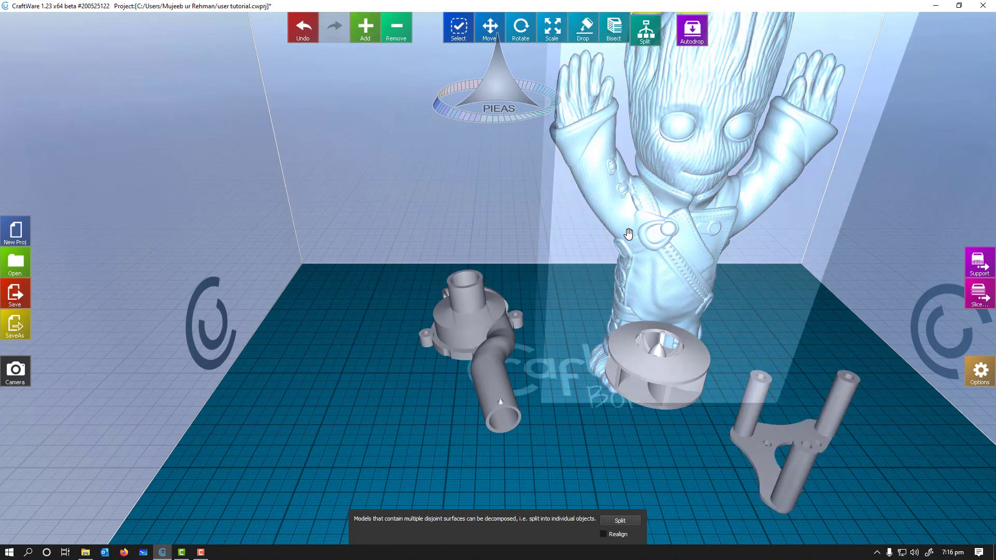
- Delete the impeller, the mount and the pump housing from the build plate
left_click(651, 371)
key("Delete")
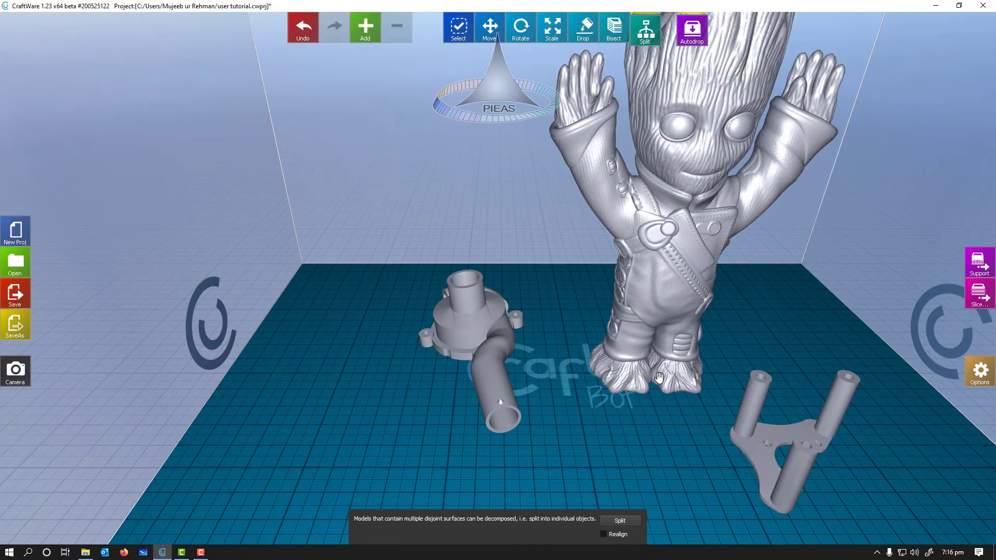
left_click(778, 441)
key("Delete")
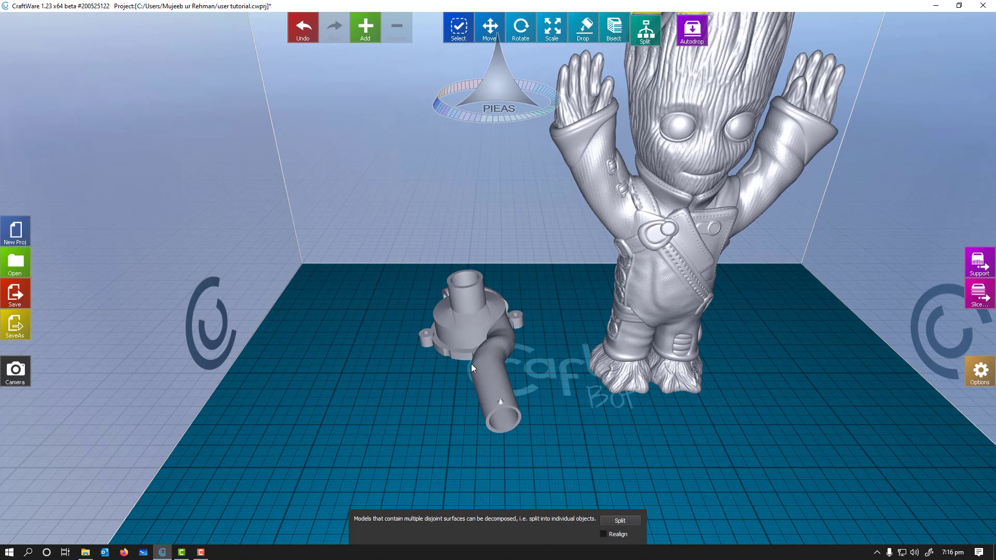
left_click(471, 363)
key("Delete")
- Try scaling the Baby Groot model uniformly, first to 1% and then to 50%
left_click(633, 253)
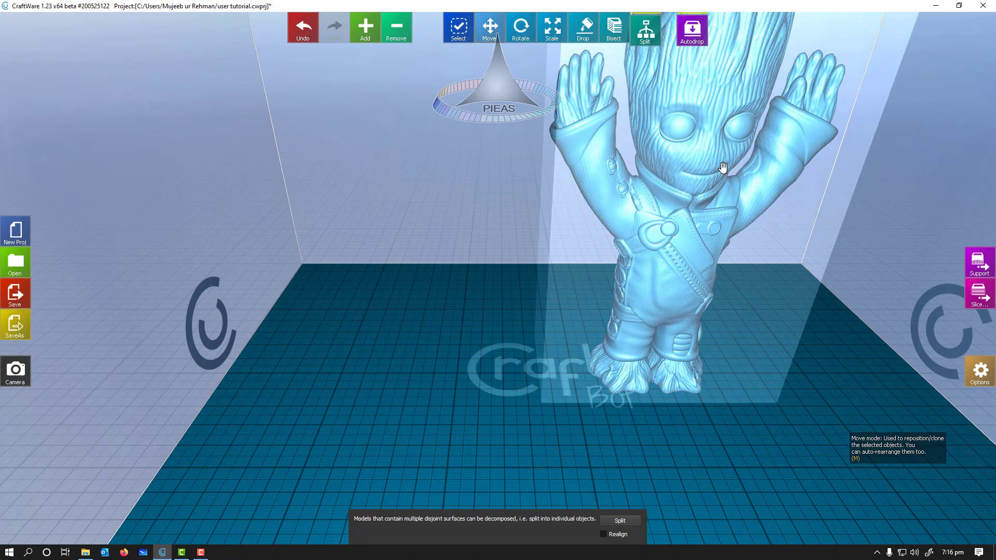
left_click(494, 34)
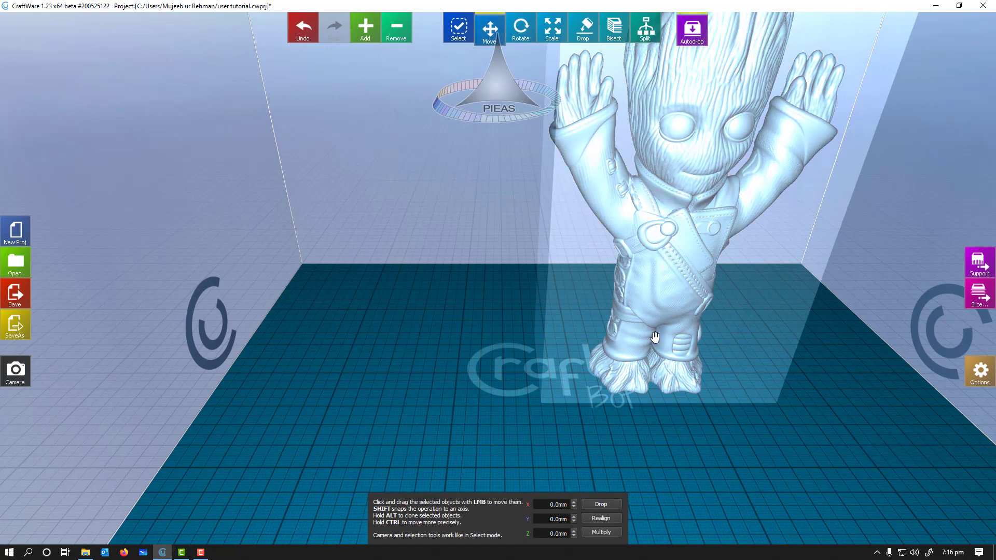
scroll(650, 325, "down", 1)
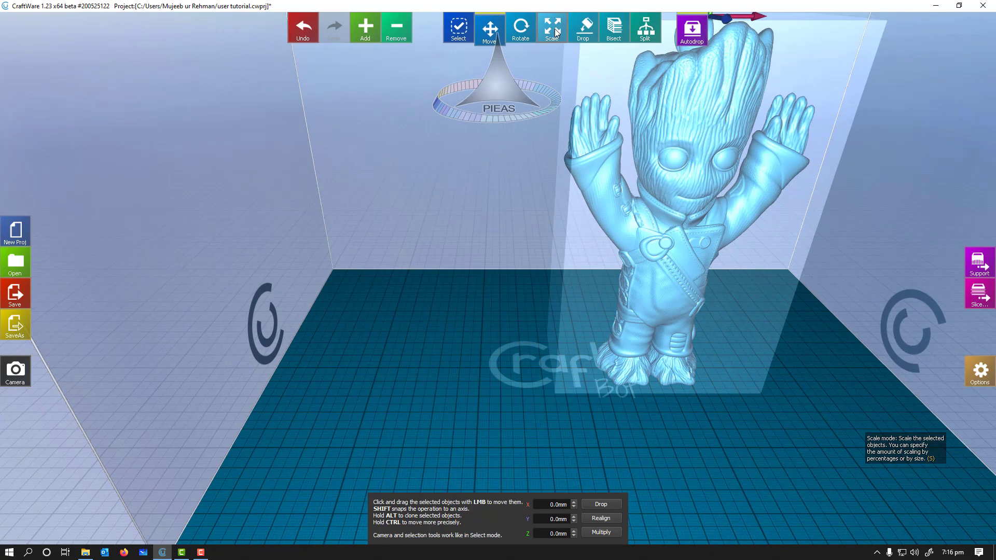
left_click(554, 30)
left_click(589, 503)
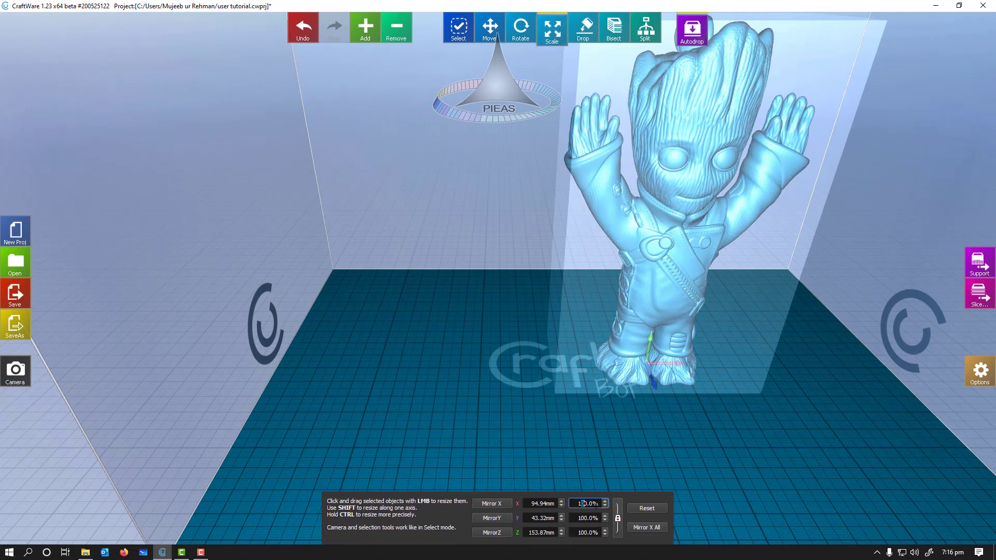
key("BackSpace")
key("BackSpace")
key("BackSpace")
key("BackSpace")
key("BackSpace")
type("1")
key("Return")
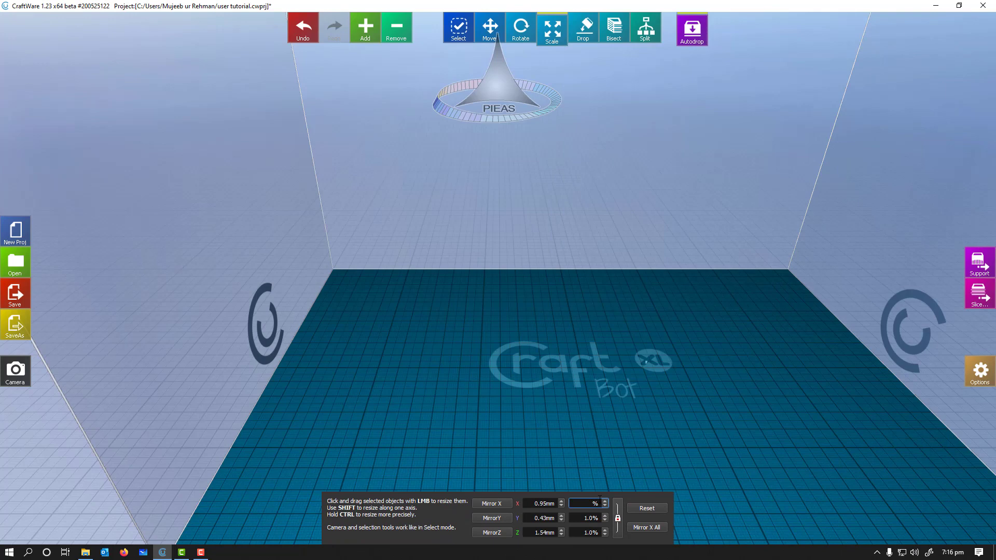
type("50")
key("Return")
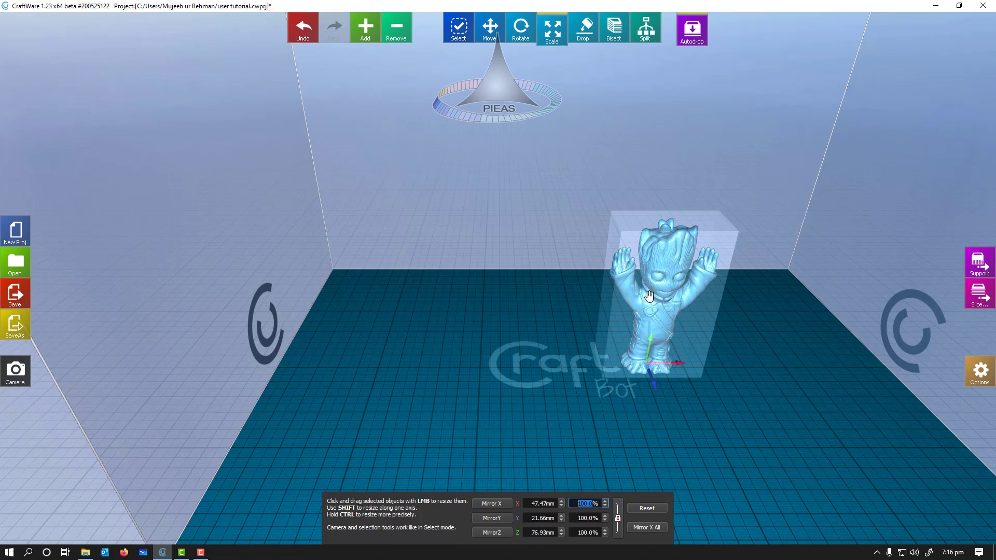
- Try resizing the Baby Groot model freehand along single axes, and reset its scale
left_click_drag(653, 384, 672, 399)
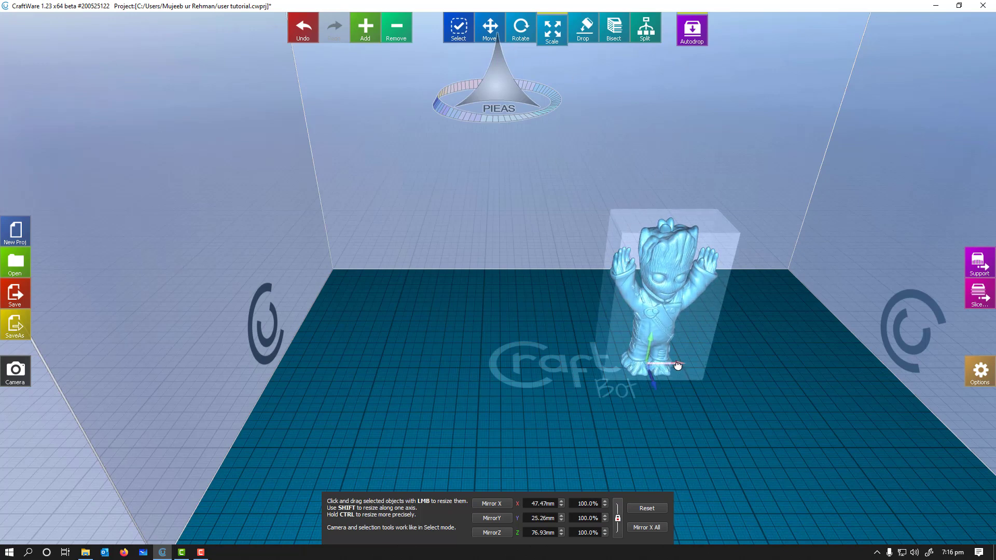
left_click_drag(677, 366, 659, 446)
left_click(634, 506)
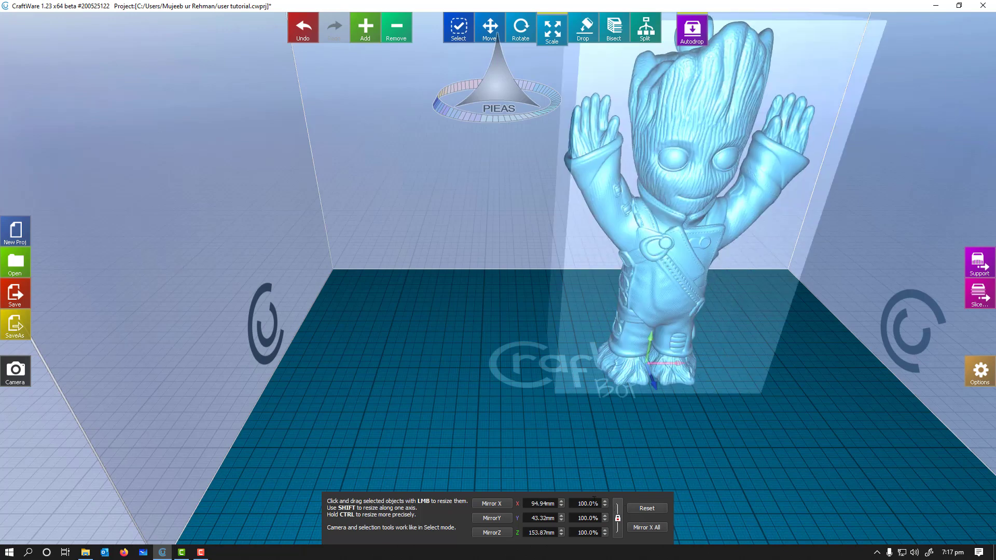
- Scale the Baby Groot model uniformly to 50% and move it closer to the front and middle of the build plate
left_click(577, 503)
key("Delete")
key("Delete")
key("Delete")
key("Delete")
key("Delete")
type("50")
key("Return")
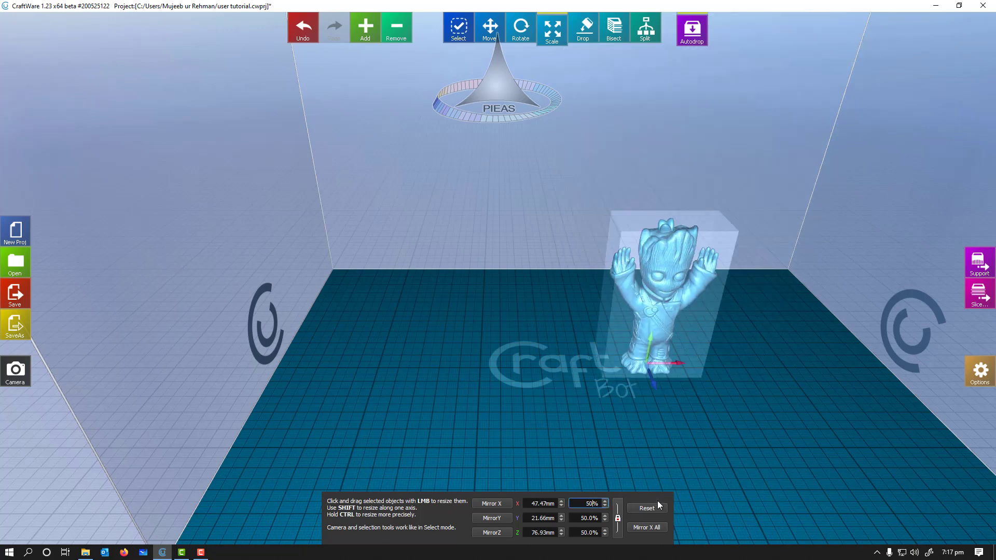
left_click(488, 27)
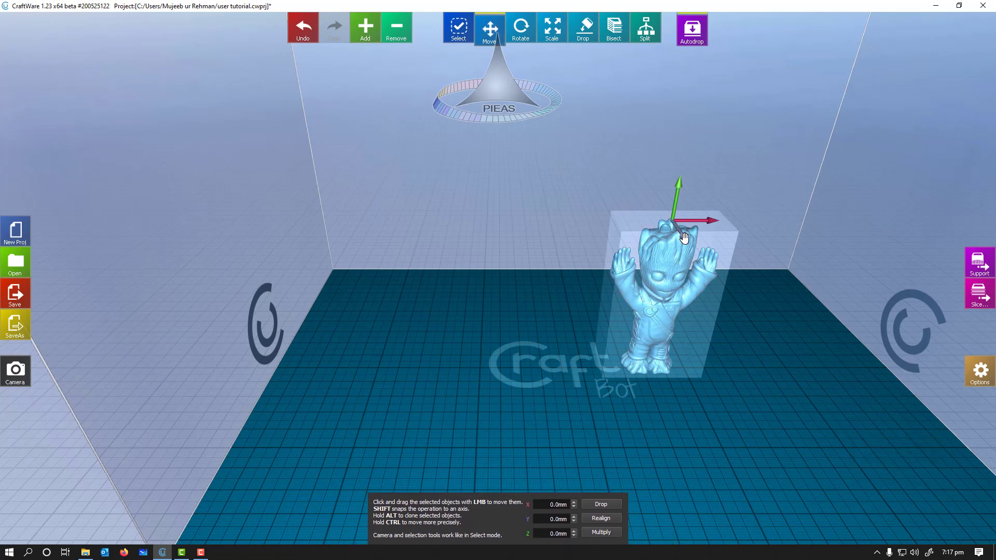
left_click_drag(630, 245, 645, 261)
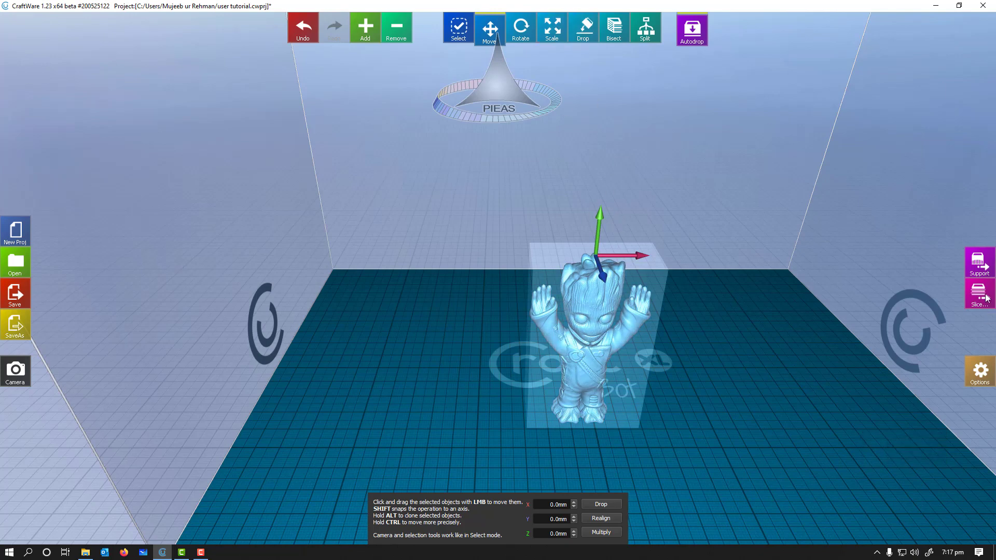
- Reopen the slice settings, show the raft preview and hints, and place the dialog beside the Baby Groot model
key("ctrl+shift+l")
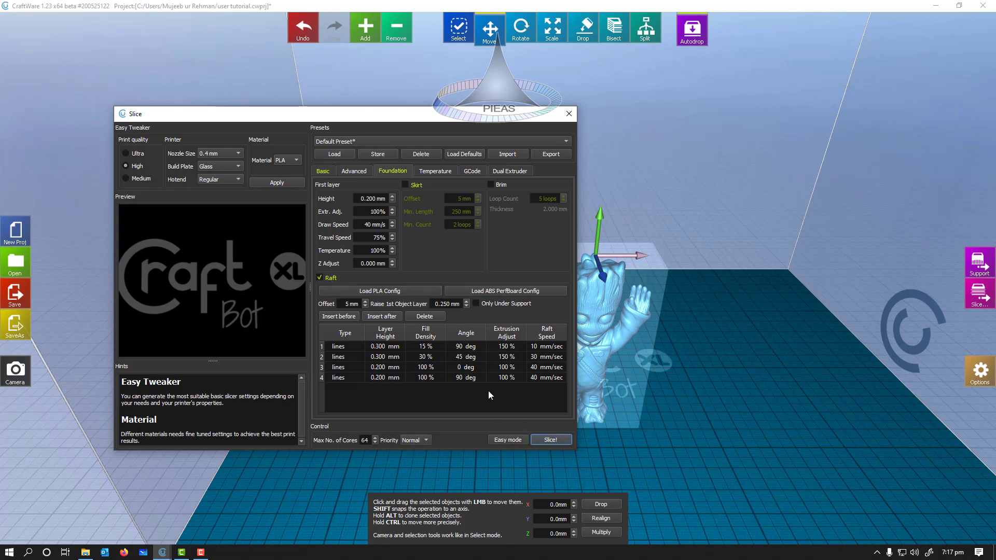
mouse_move(332, 281)
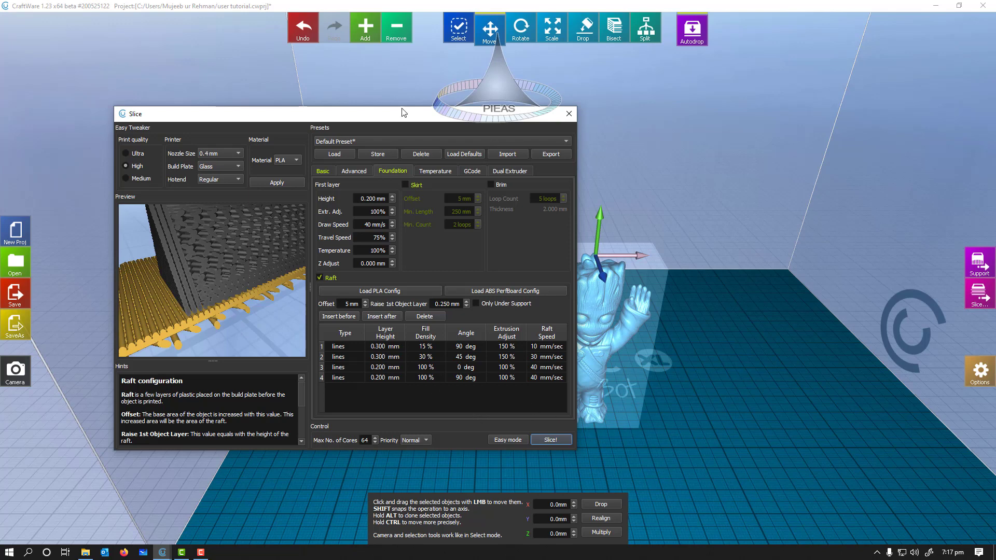
left_click_drag(402, 110, 311, 107)
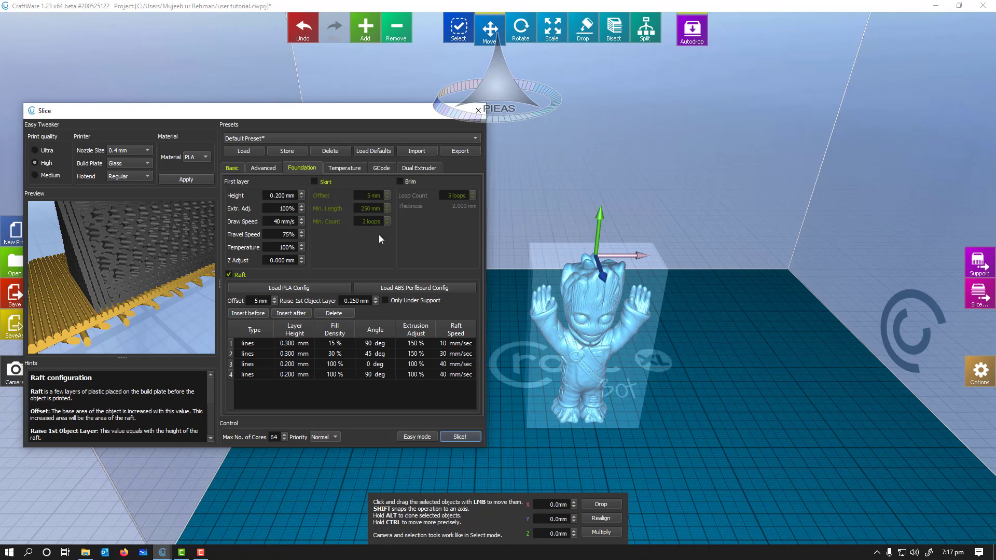
left_click_drag(270, 113, 276, 92)
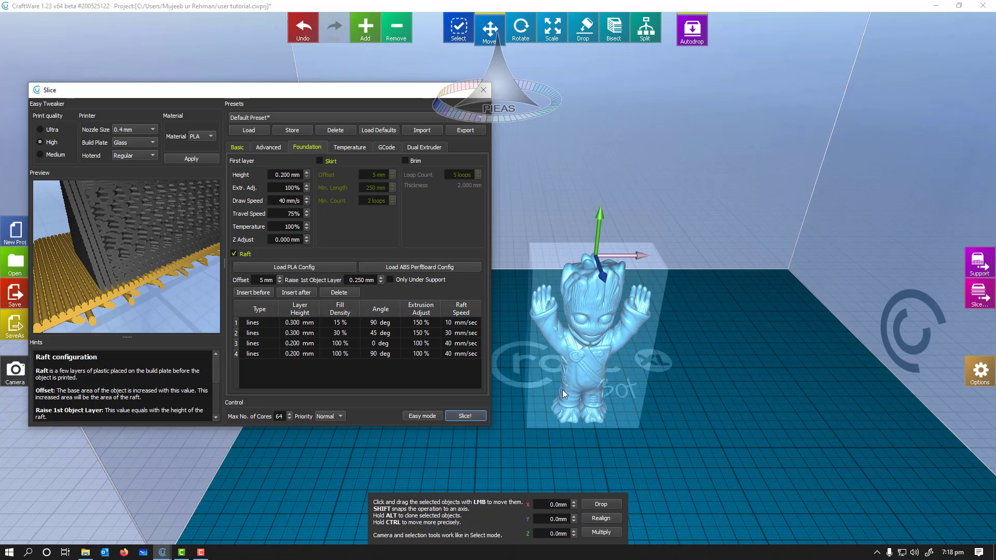
- Try editing the fourth raft layer's values, and delete the fourth and third raft layers
double_click(303, 354)
double_click(274, 353)
double_click(456, 353)
key("BackSpace")
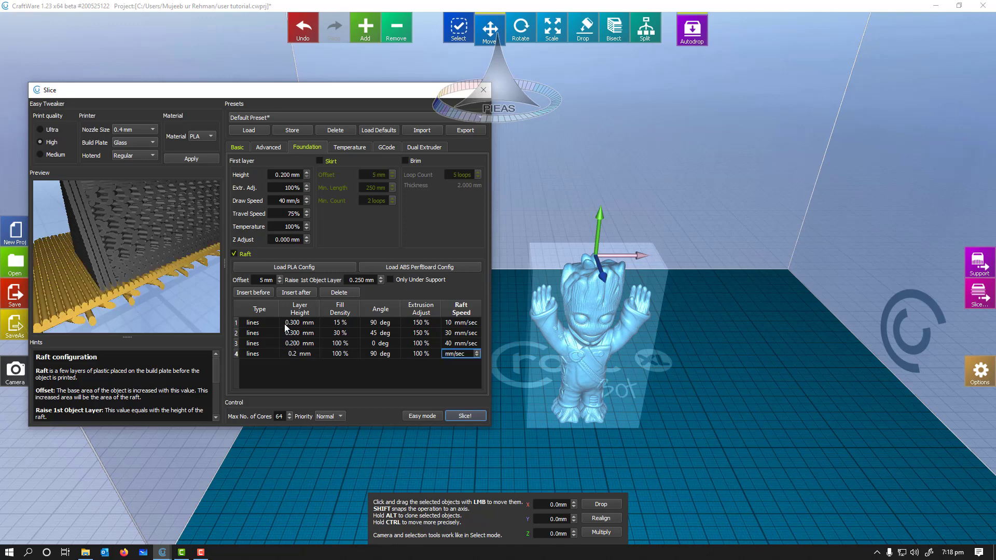
left_click(267, 353)
left_click(340, 292)
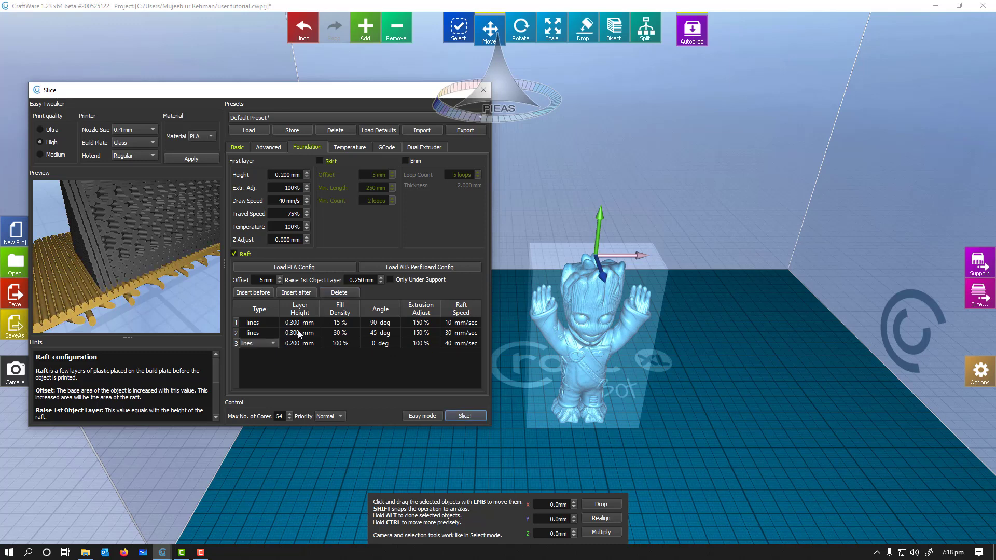
left_click(301, 343)
left_click(330, 294)
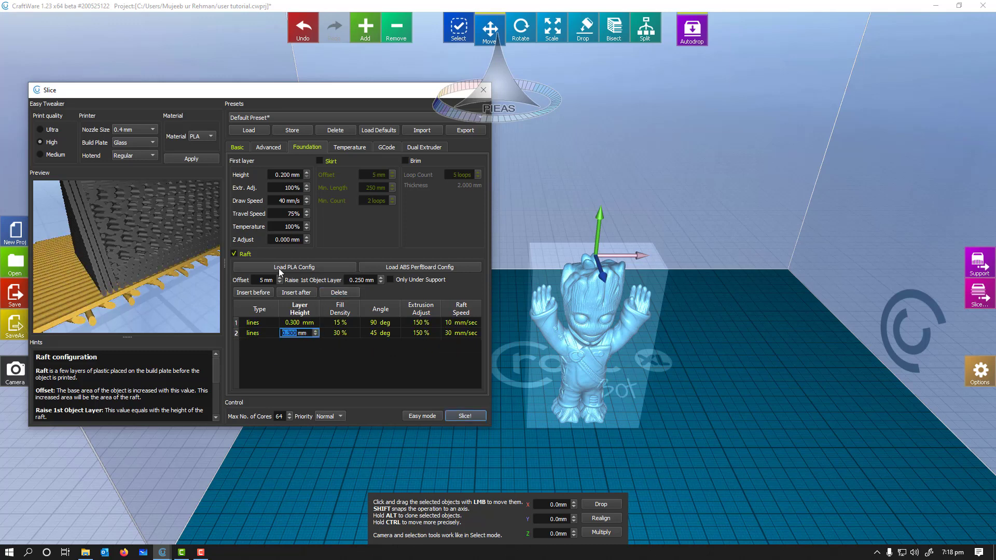
- Load the ABS PerfBoard raft configuration, and switch the raft back to the PLA configuration
left_click(297, 267)
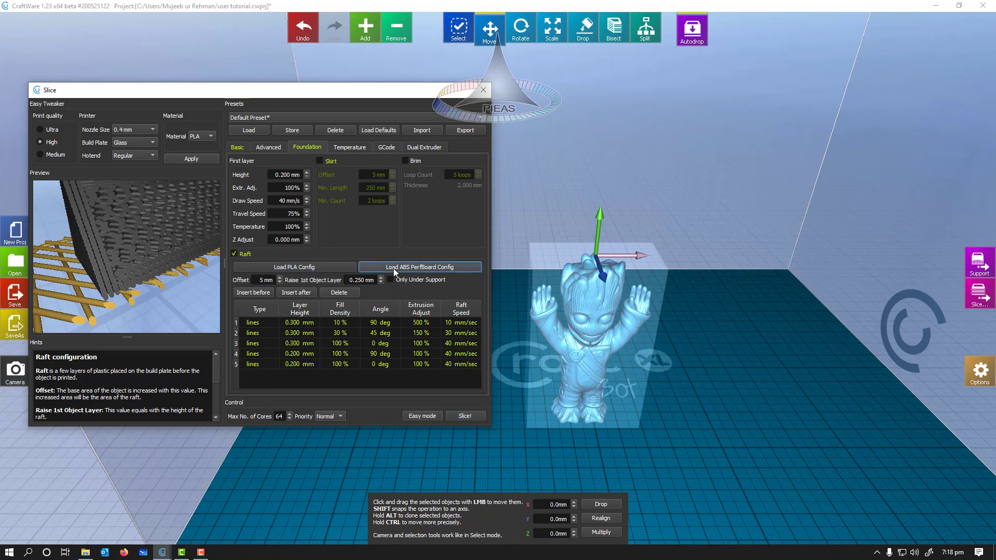
left_click(300, 265)
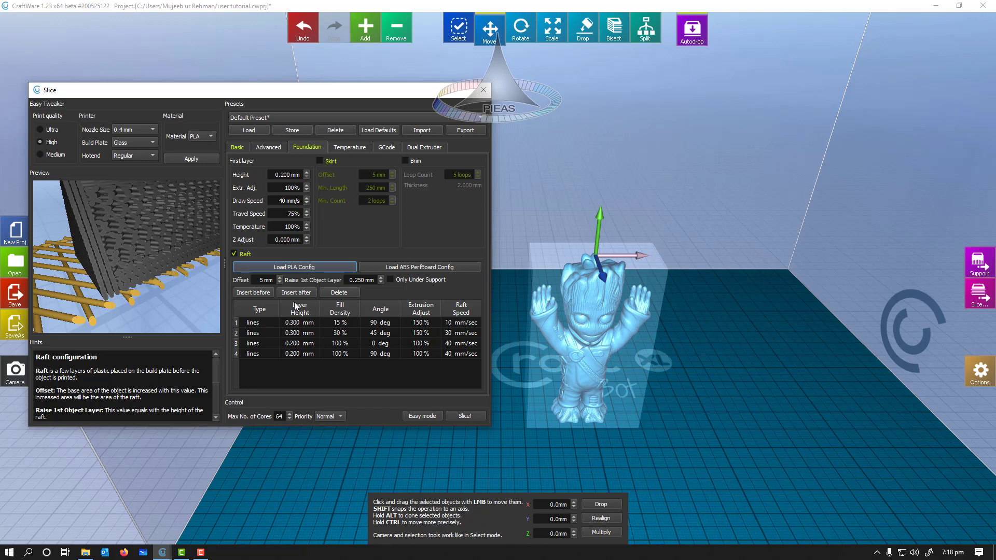
- Insert an extra raft layer before and another after the first layer, and restore the PLA raft configuration
left_click(262, 293)
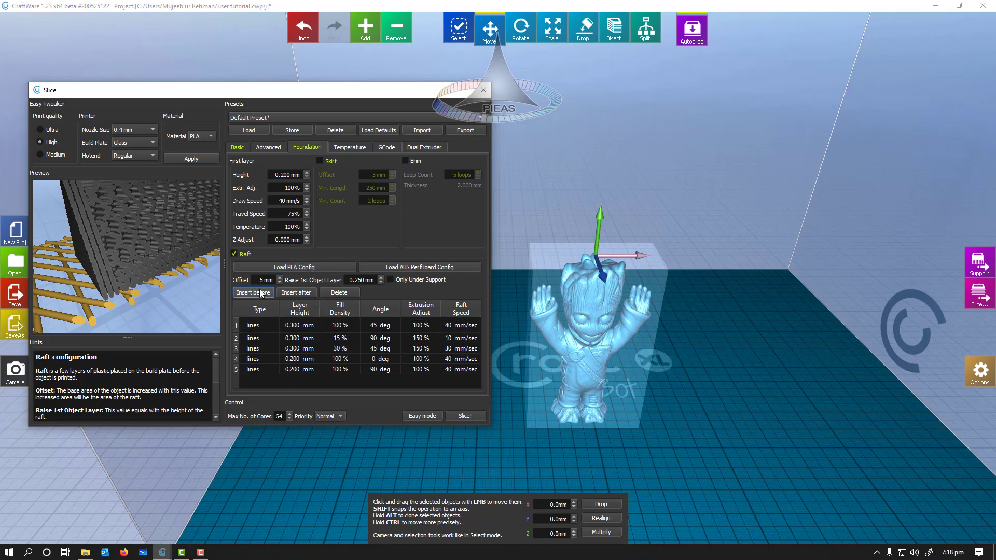
left_click(306, 293)
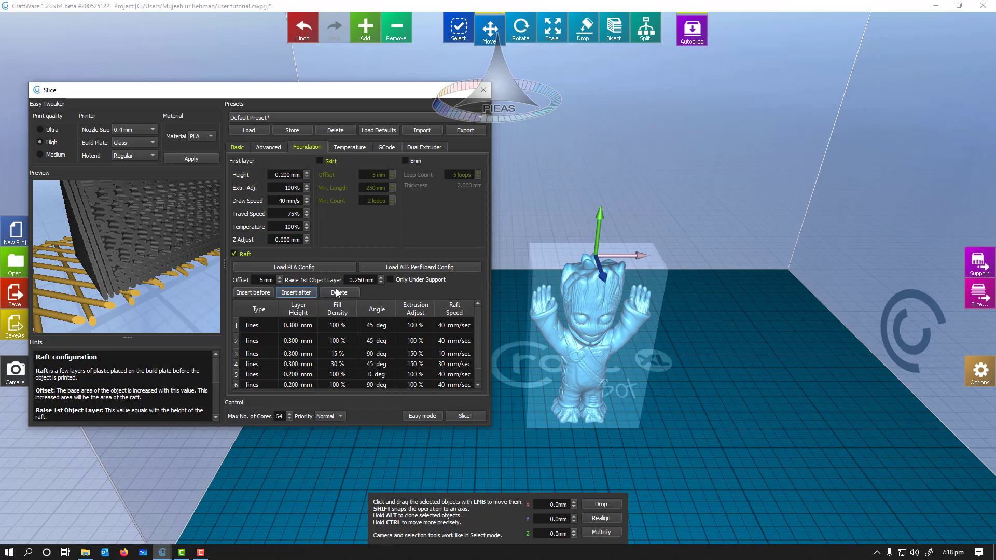
left_click(310, 268)
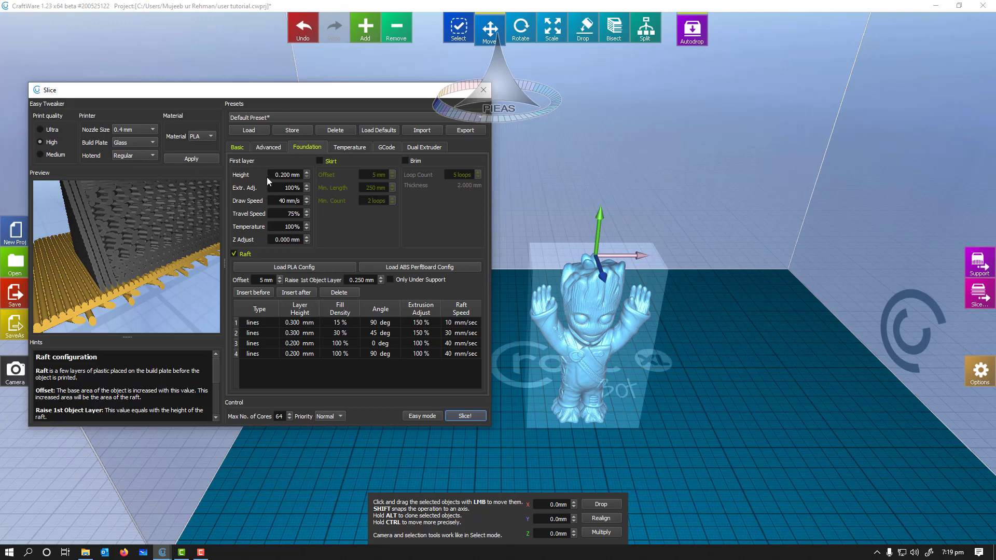
- Try editing the first layer's height and an extrusion adjustment of 120%, and return the extrusion adjustment to 100%
left_click(285, 175)
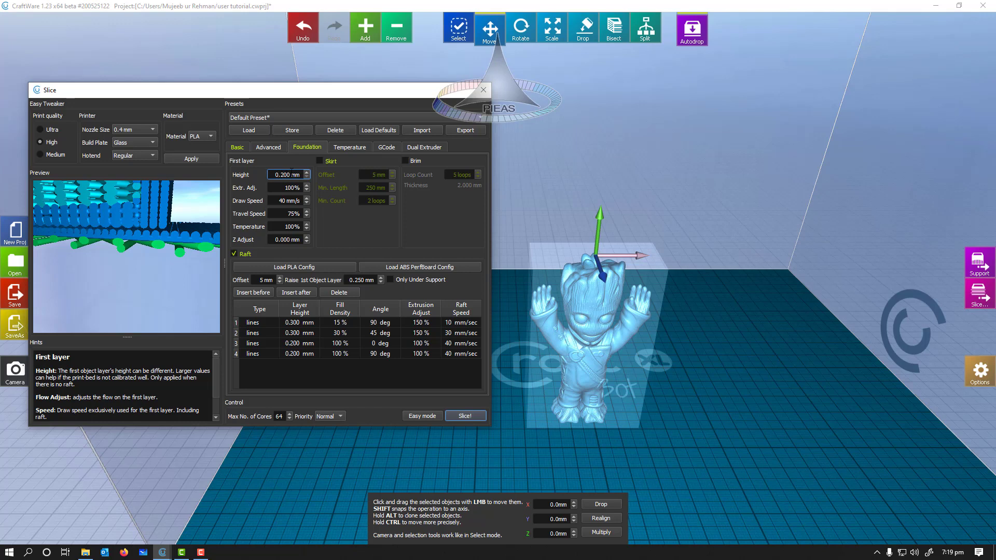
key("BackSpace")
type("1")
left_click(293, 188)
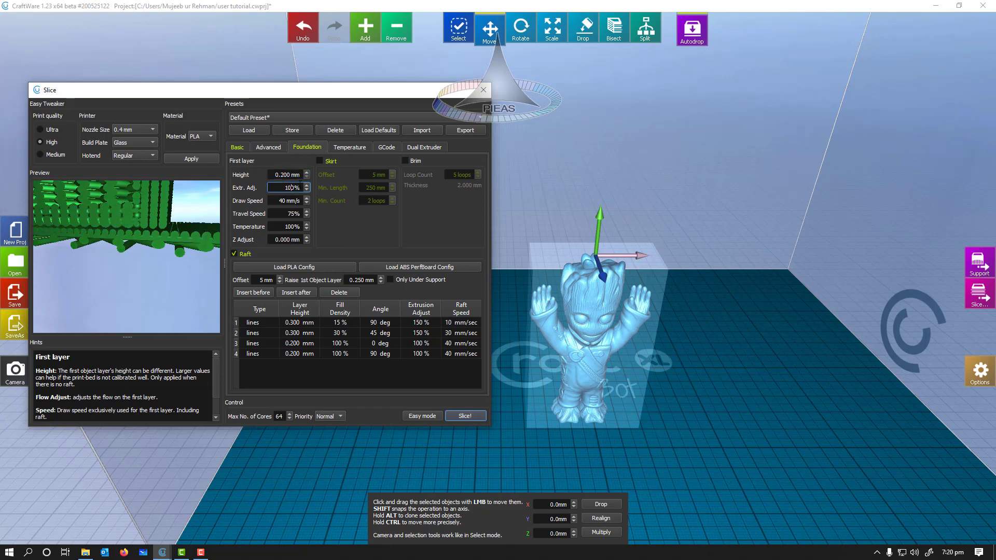
key("BackSpace")
type("2")
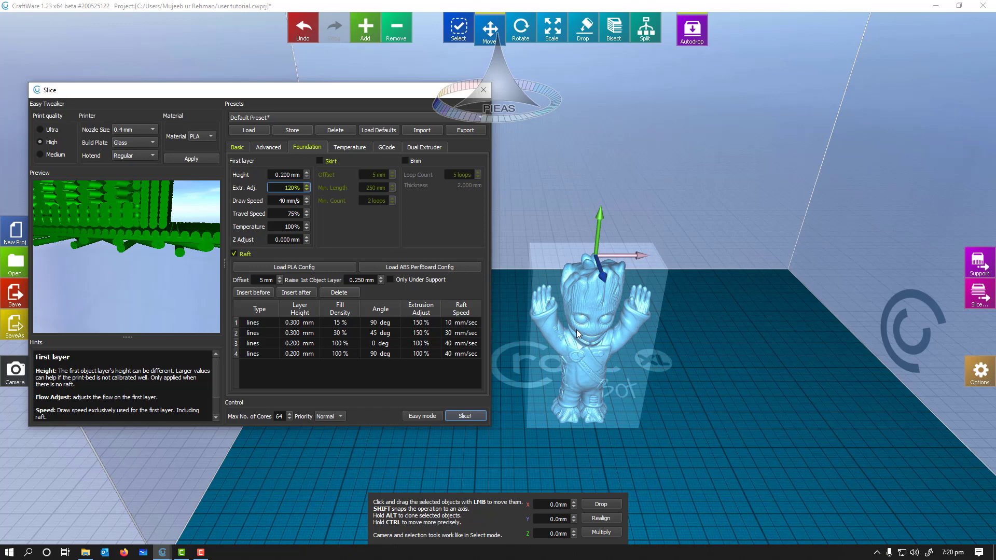
key("BackSpace")
type("0")
- Set the first layer height to 0.400 mm, and check the available presets while keeping Default Preset
left_click(283, 175)
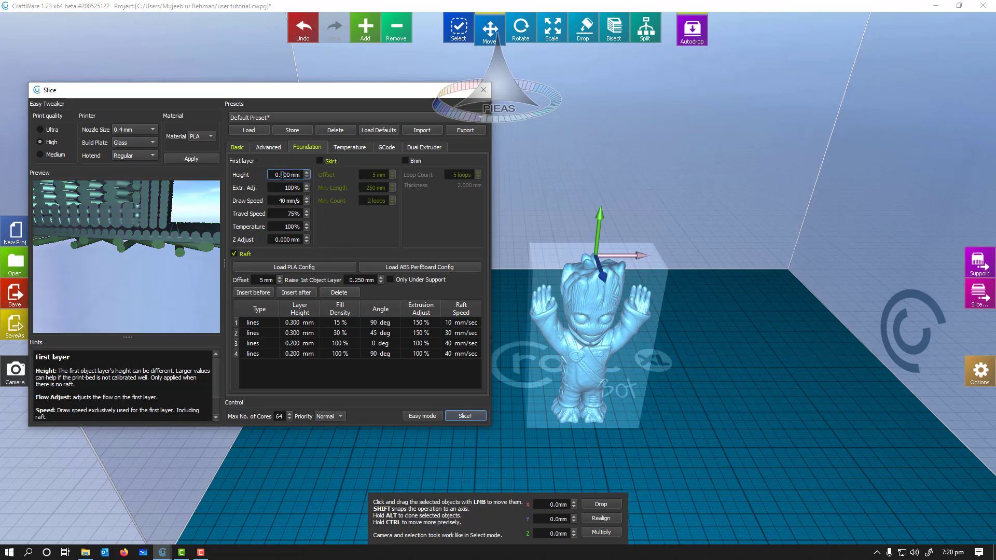
key("Delete")
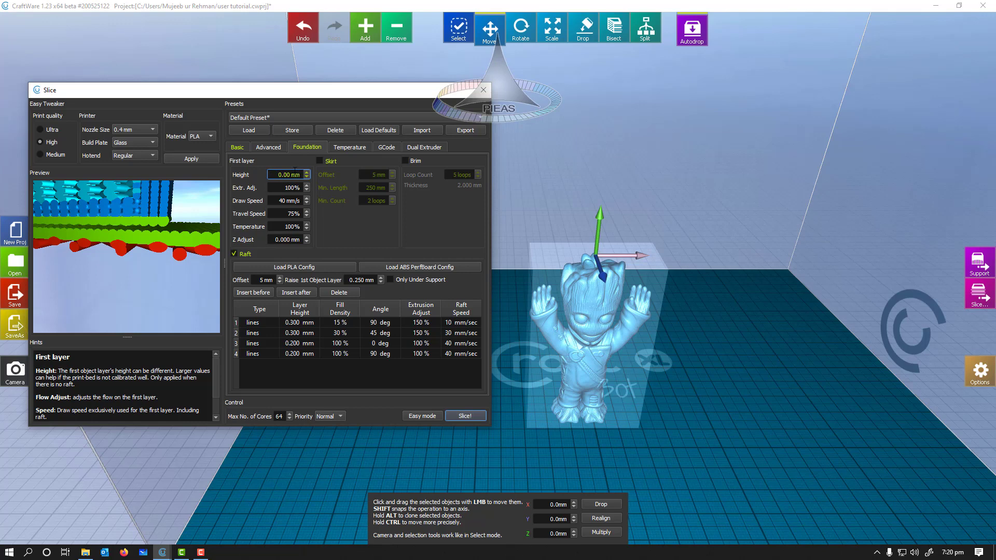
type("4")
left_click(256, 118)
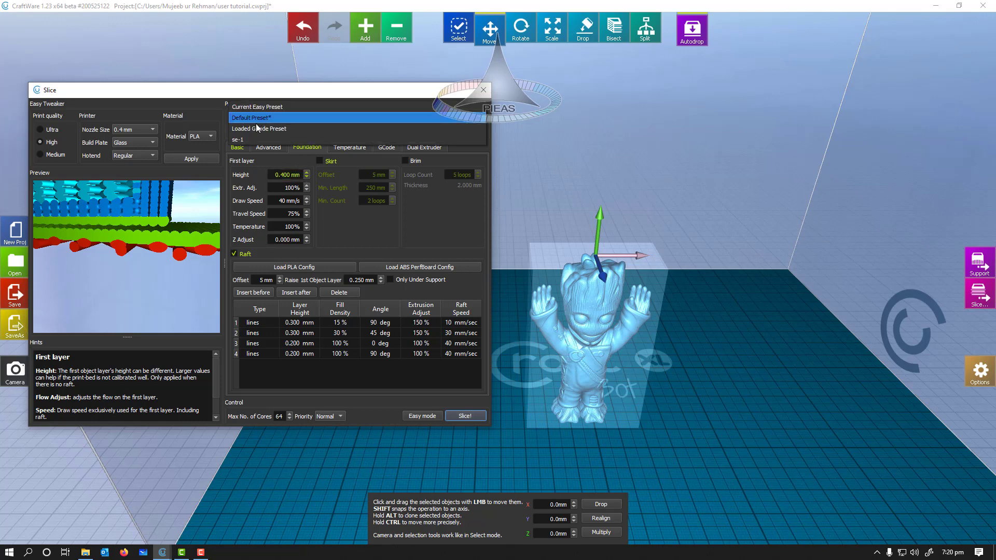
left_click(260, 113)
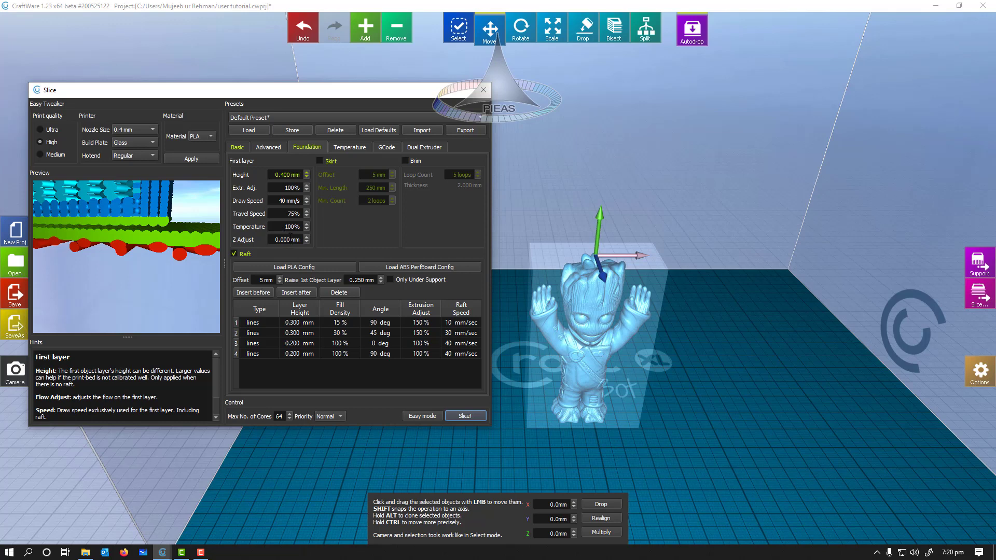
- Review the slice temperature settings, including fan speed, bed and head heating, the heating order and leaving the heat on
left_click(346, 148)
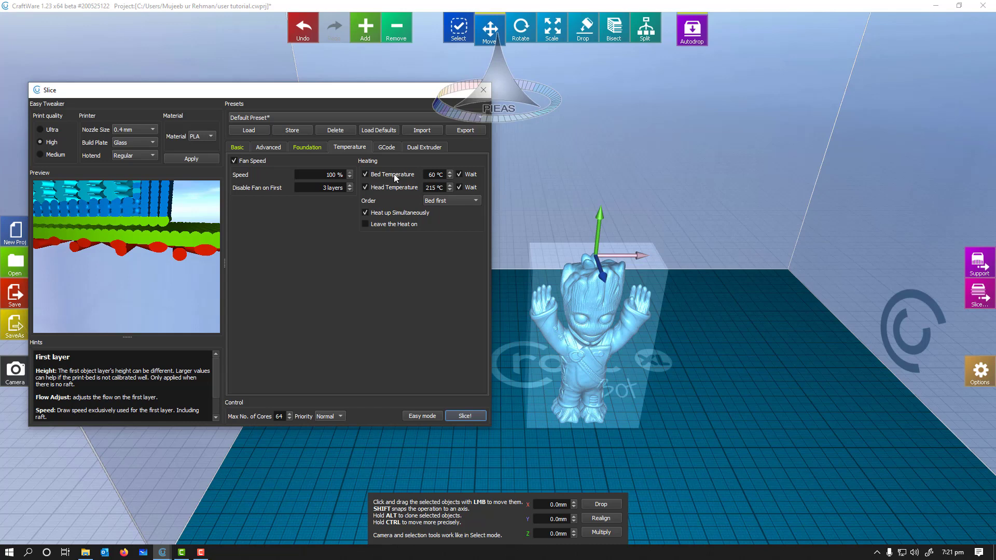
left_click(433, 202)
left_click(438, 202)
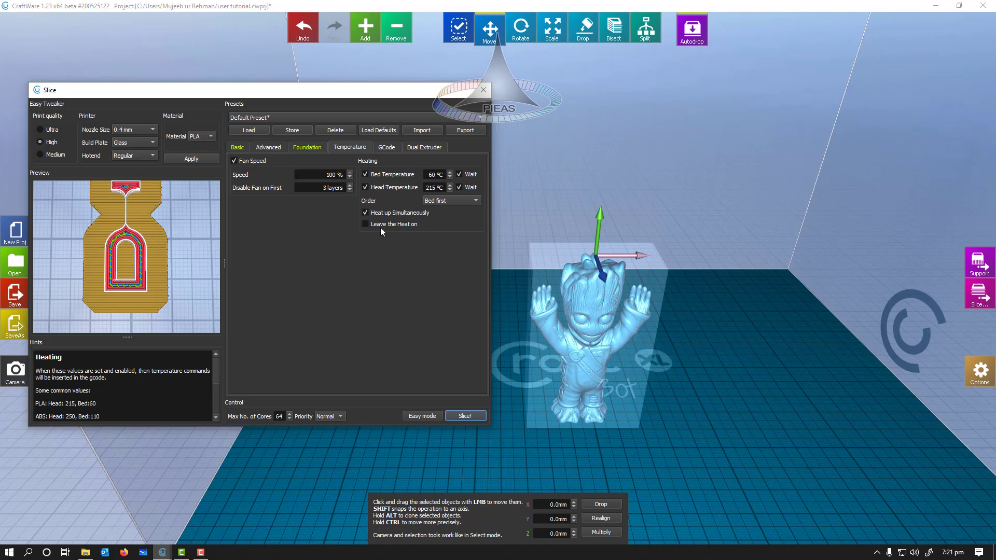
mouse_move(378, 224)
- Show the slice dialog's GCode settings and inspect the header and footer script fields
left_click(388, 148)
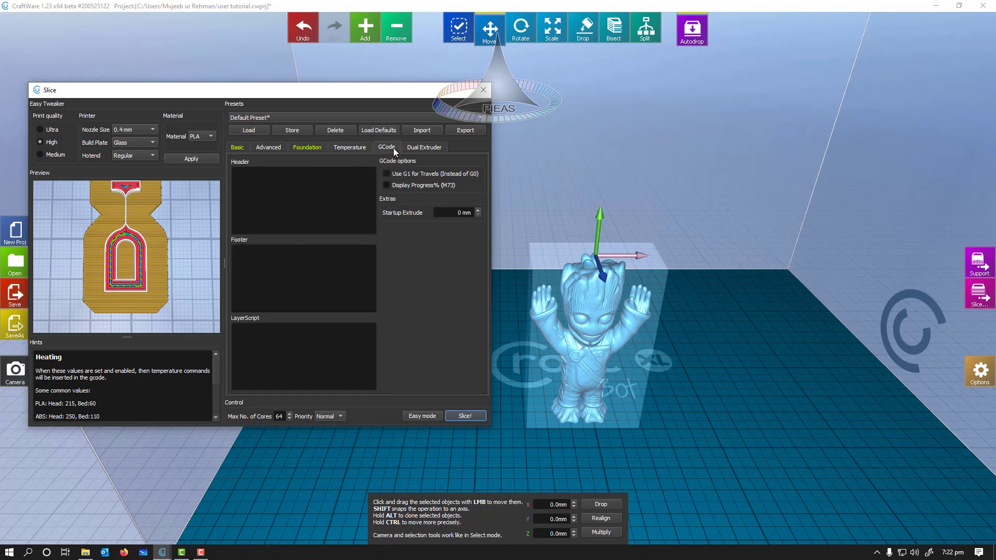
left_click(288, 195)
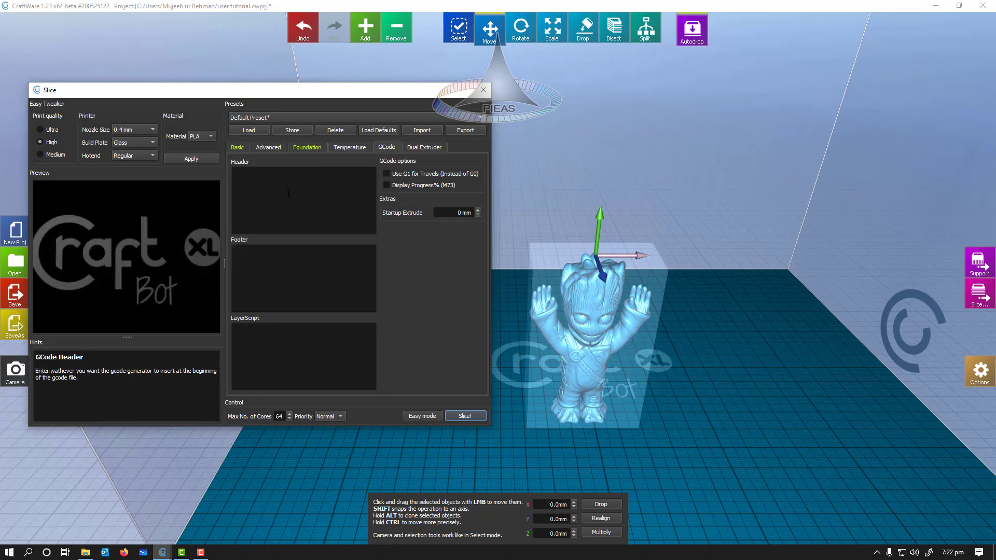
left_click(289, 263)
- Revisit the Advanced, Foundation and Basic slice settings, and slice the Baby Groot model
left_click(267, 149)
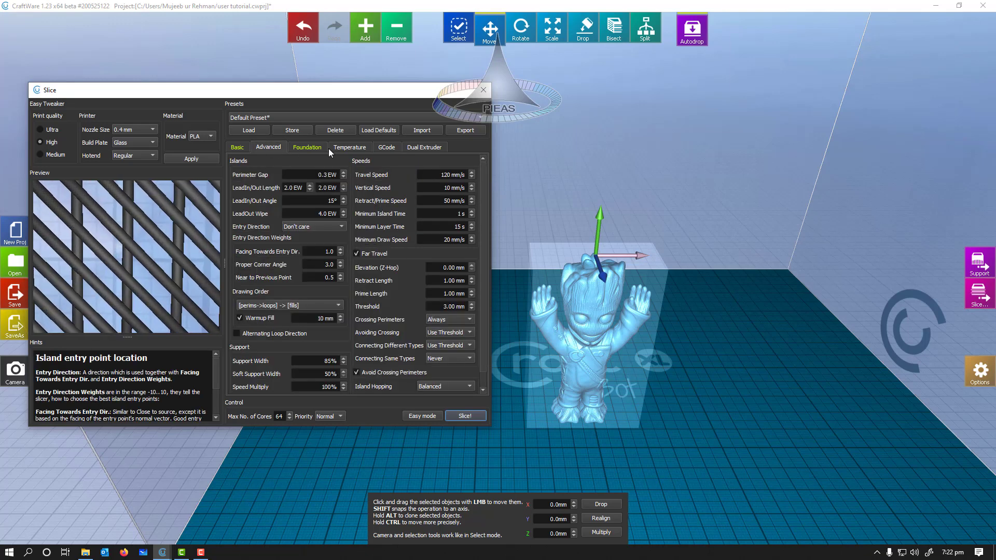
left_click(298, 147)
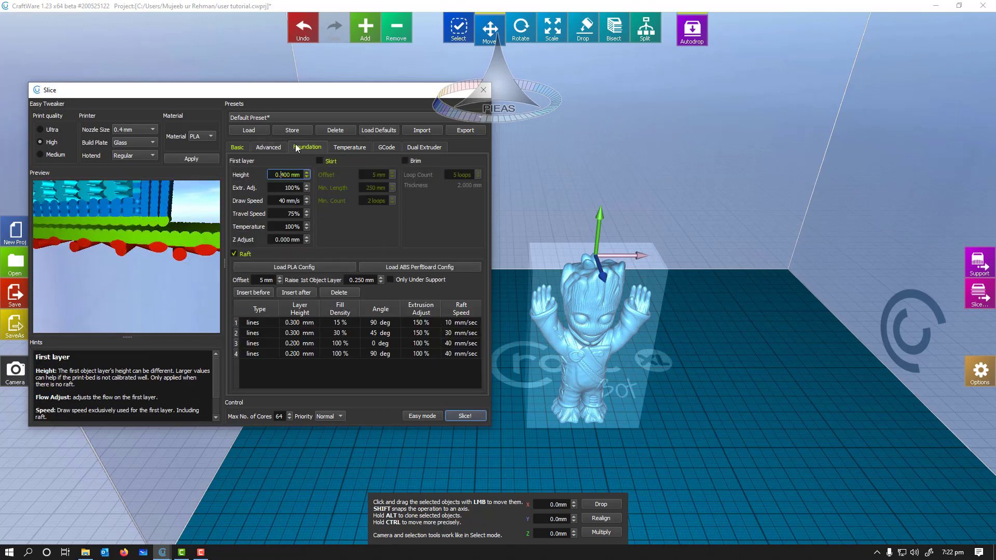
left_click(238, 147)
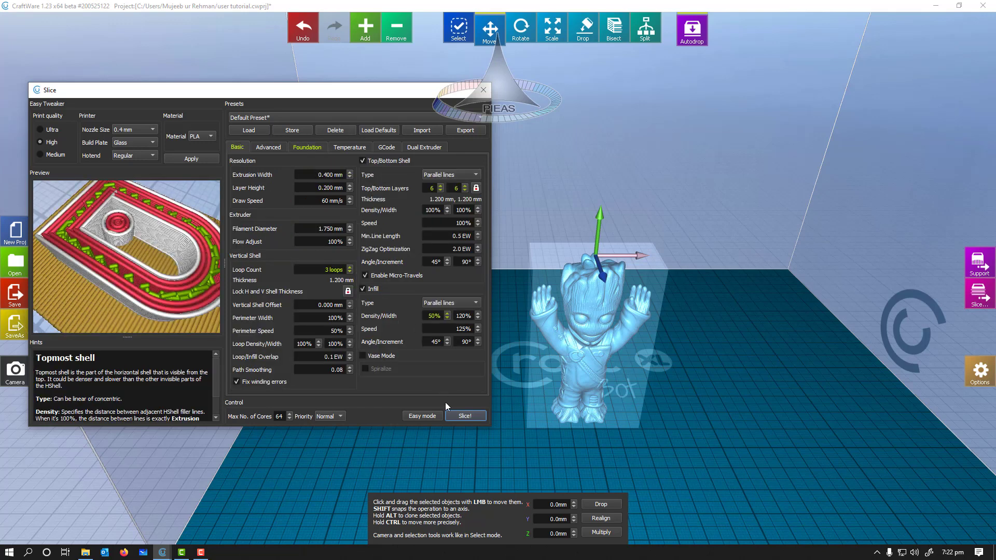
left_click(465, 417)
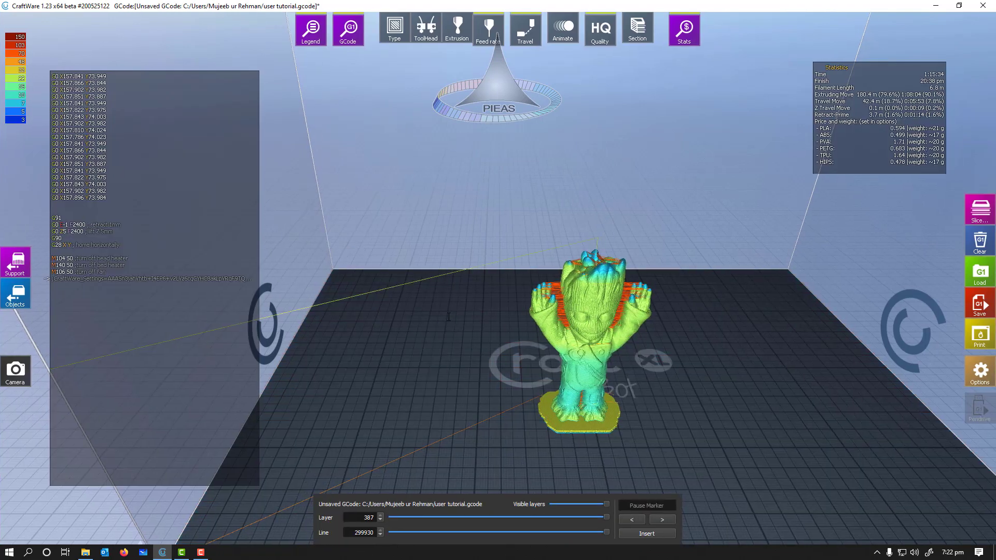
- Examine the sliced Baby Groot's toolpaths around the head, hands and legs, and the raft layers beneath its feet
scroll(608, 282, "up", 5)
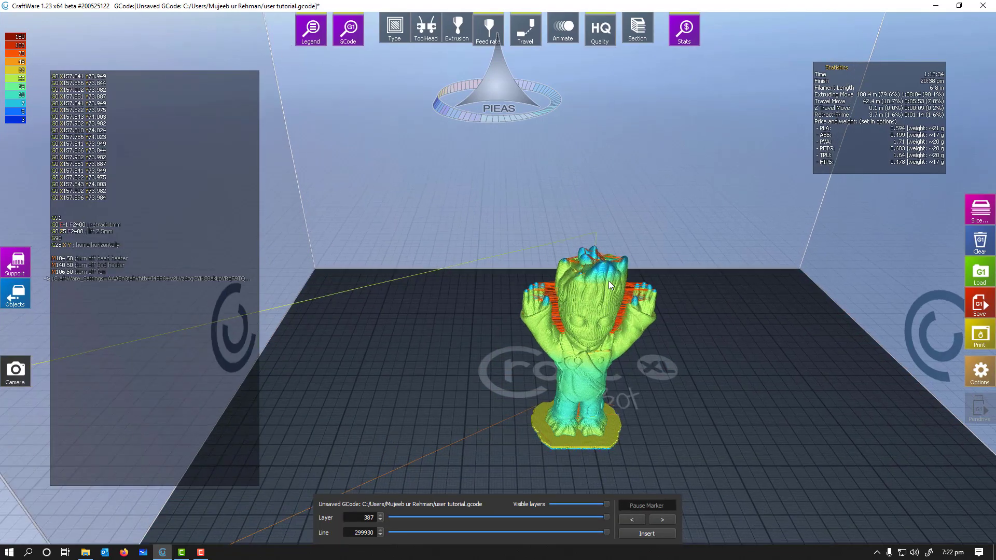
scroll(619, 308, "up", 3)
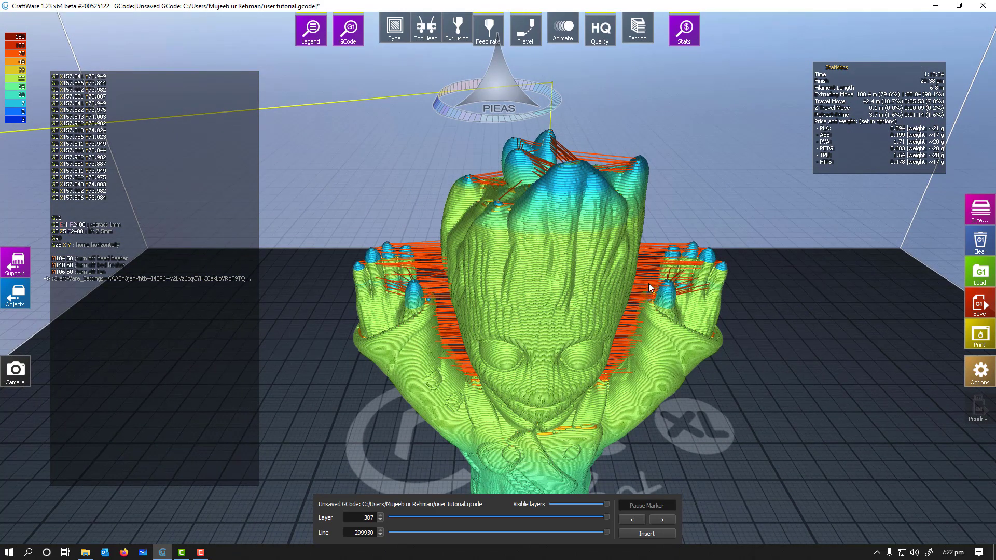
scroll(648, 284, "down", 5)
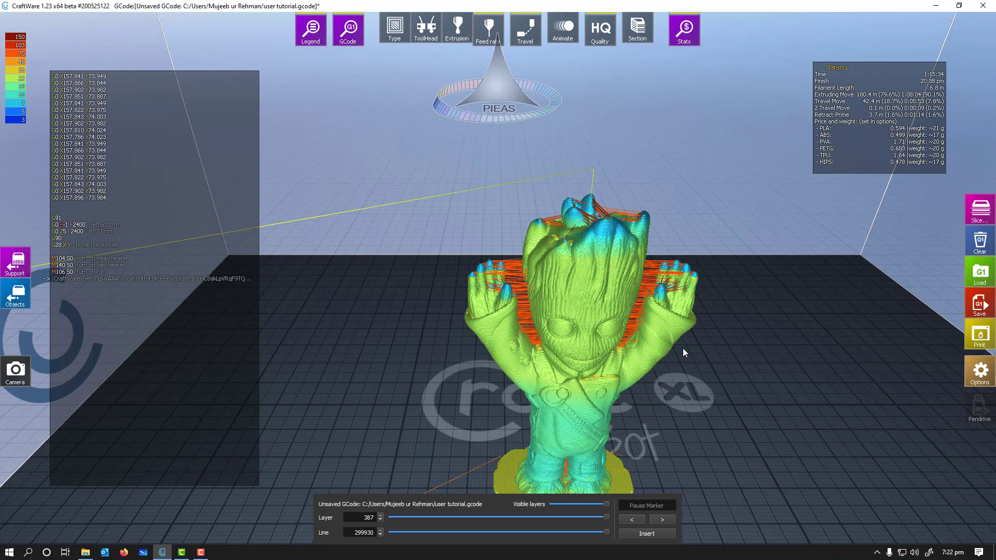
left_click_drag(634, 292, 596, 201)
scroll(595, 201, "up", 10)
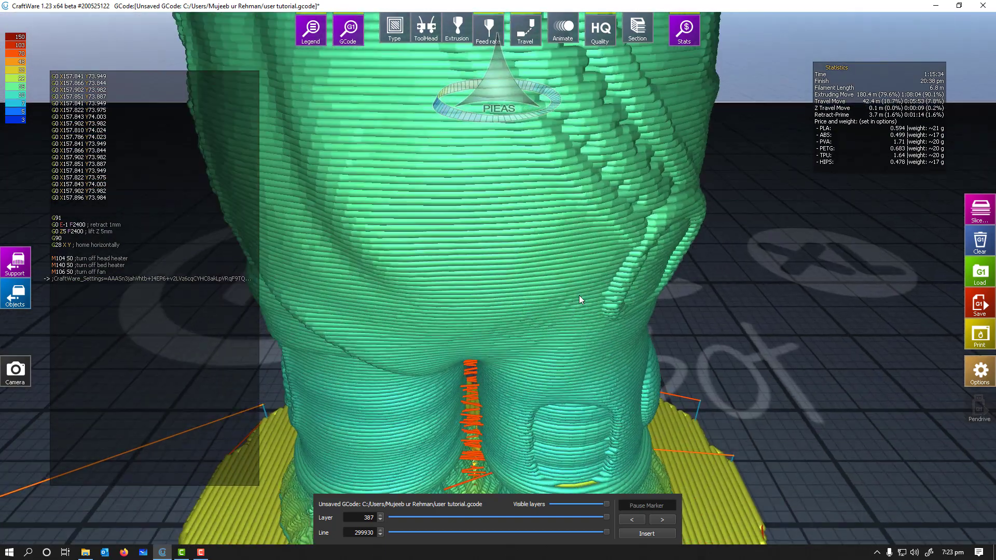
left_click_drag(579, 299, 535, 306)
scroll(535, 303, "up", 5)
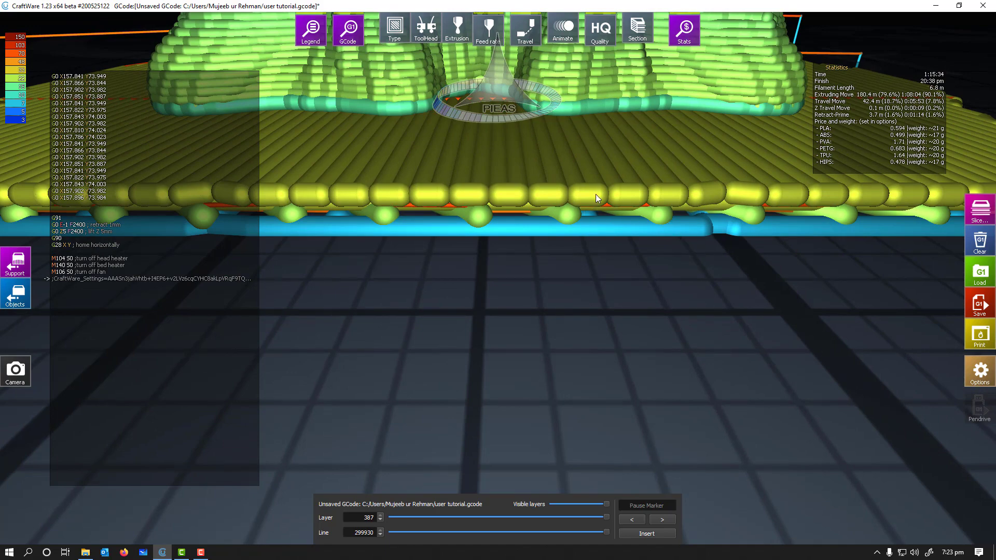
scroll(597, 194, "down", 5)
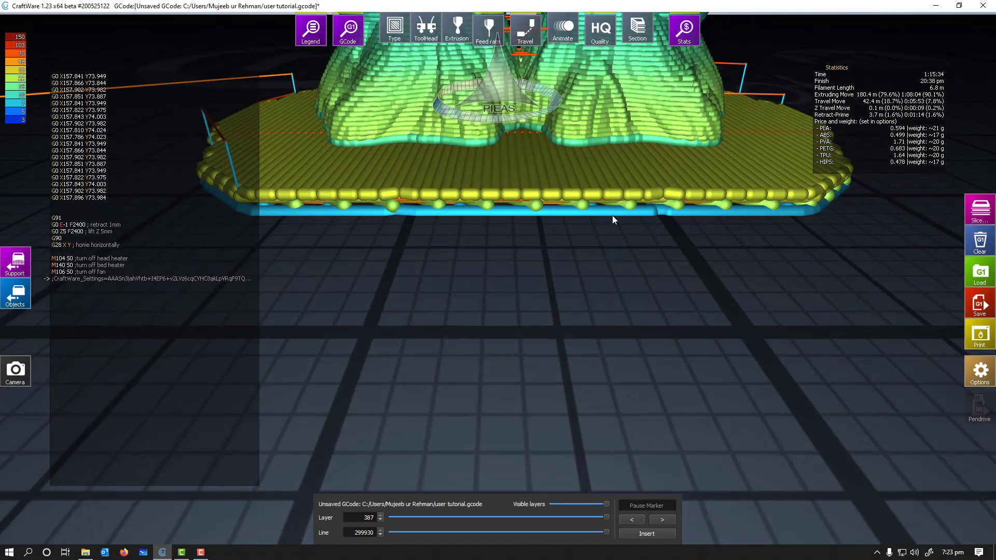
scroll(624, 280, "up", 5)
left_click_drag(624, 280, 626, 288)
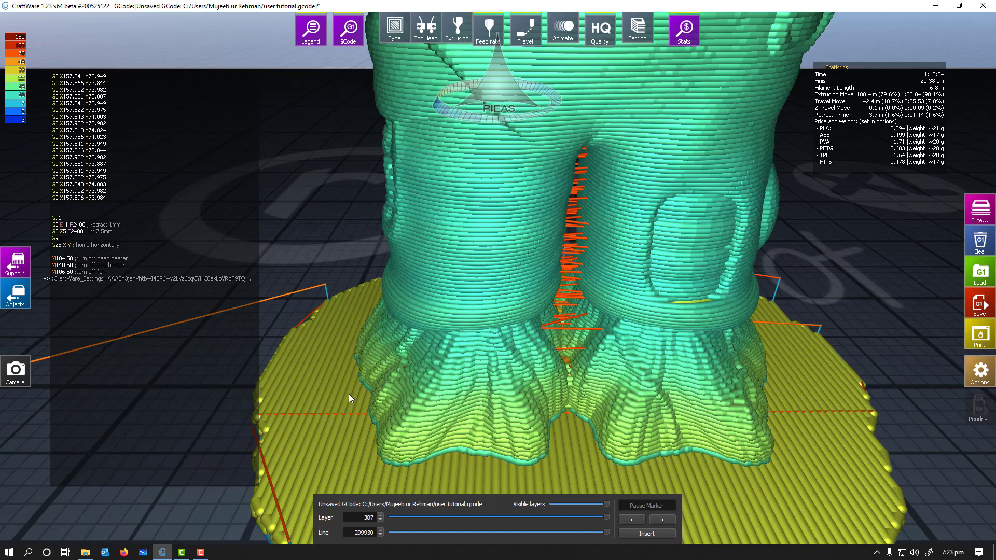
scroll(350, 394, "down", 5)
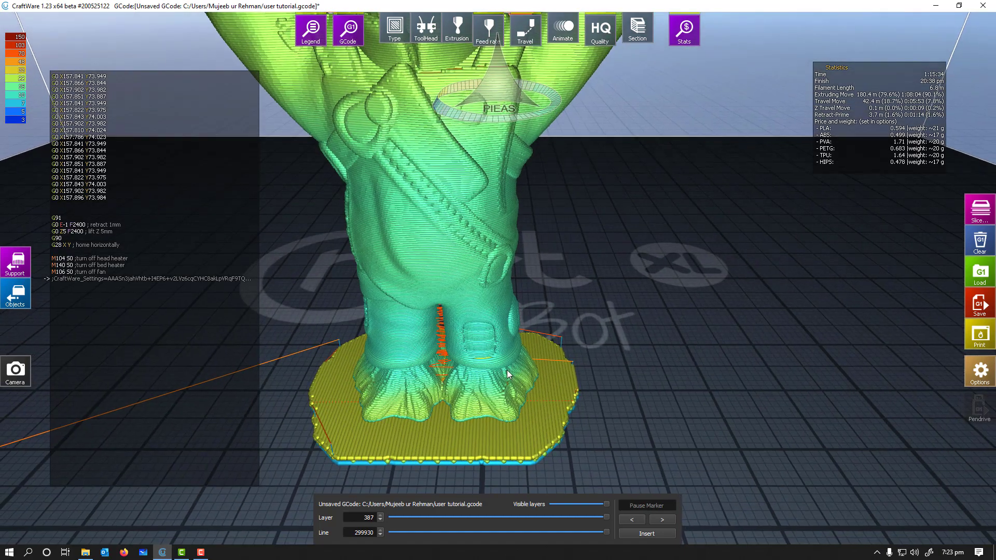
middle_click_drag(545, 365, 528, 334)
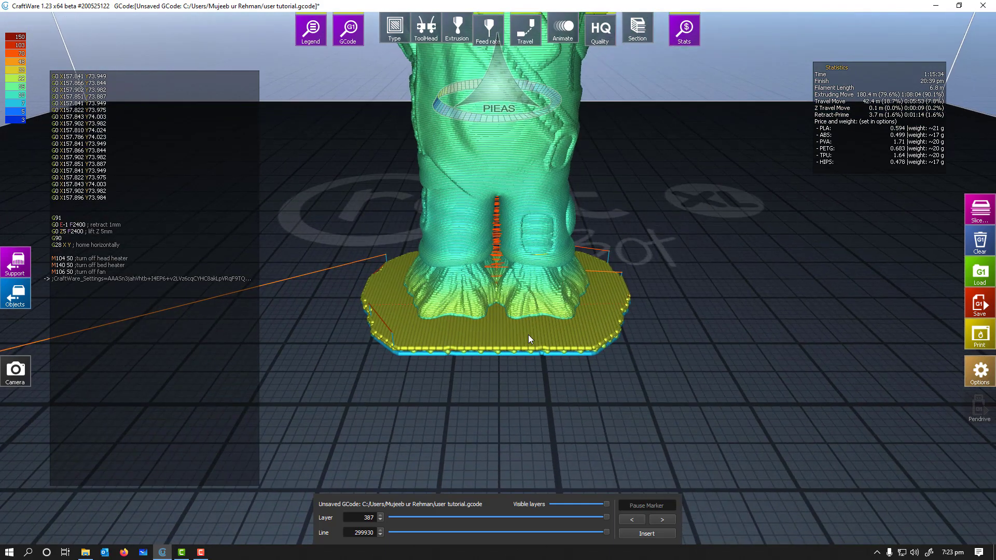
scroll(528, 334, "down", 2)
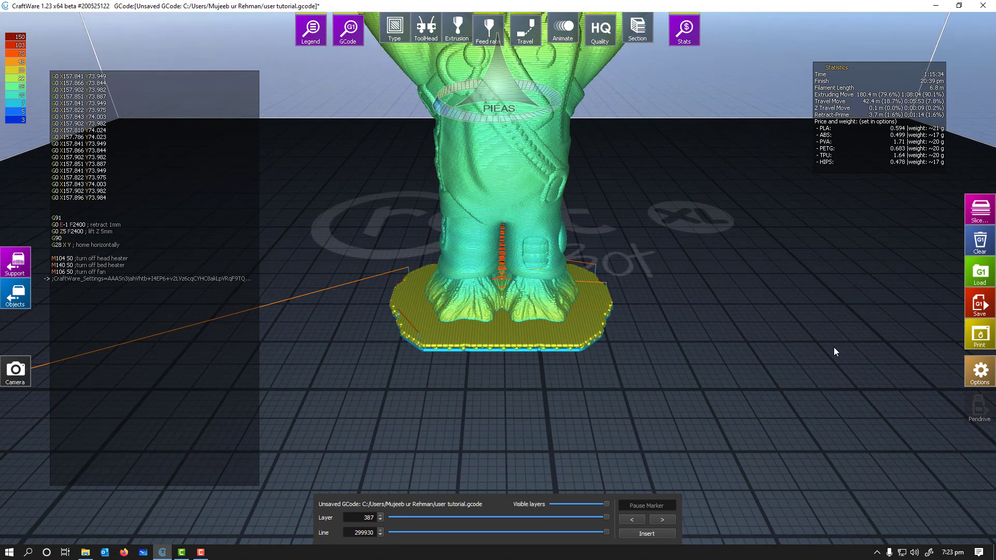
- Switch to support editing for the Baby Groot model and set the support bar base thickness to 2 mm
left_click(16, 261)
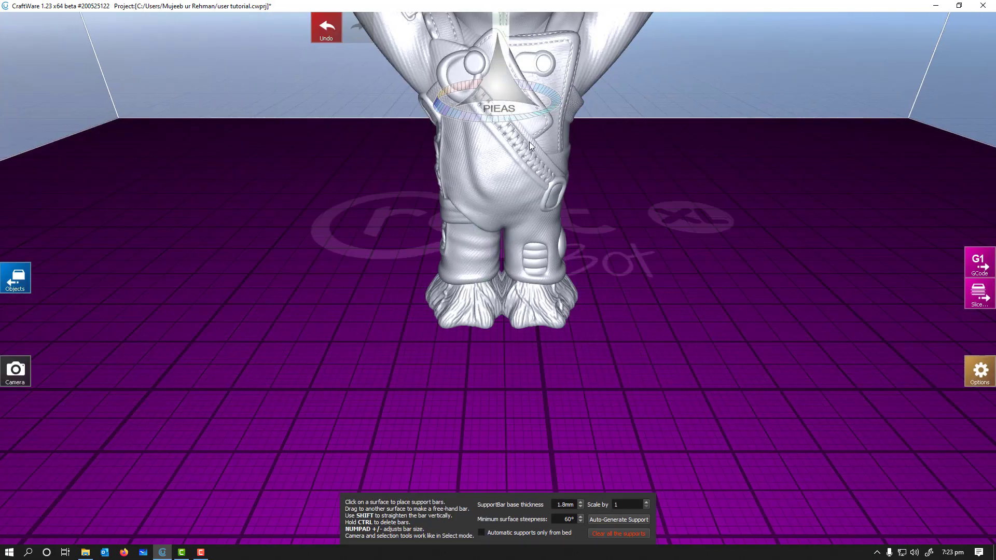
scroll(537, 196, "down", 3)
scroll(532, 173, "up", 3)
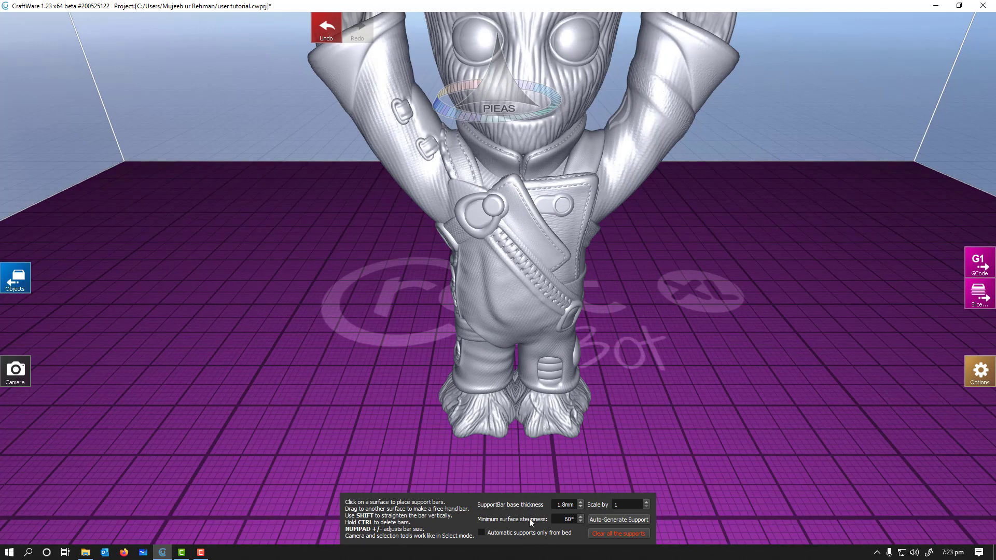
left_click(556, 506)
double_click(561, 505)
type("2")
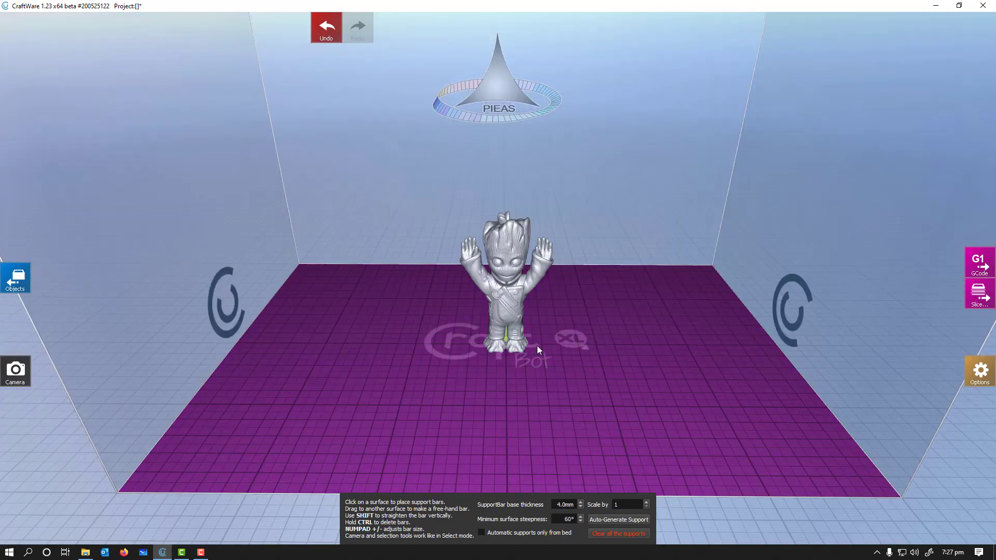
- Demonstrate the camera presets by showing the build volume from the Back view and returning to the Home view
middle_click_drag(537, 345, 500, 358)
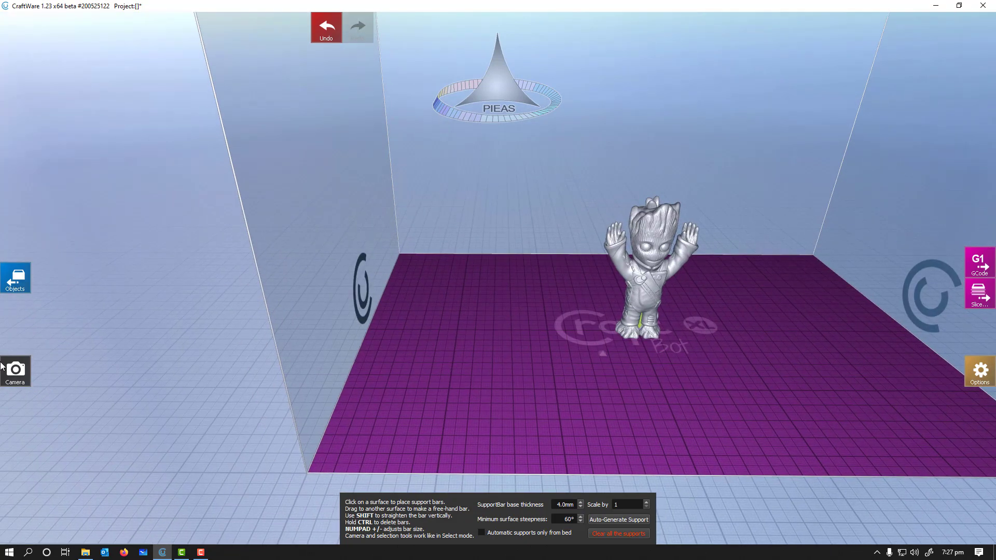
key("End")
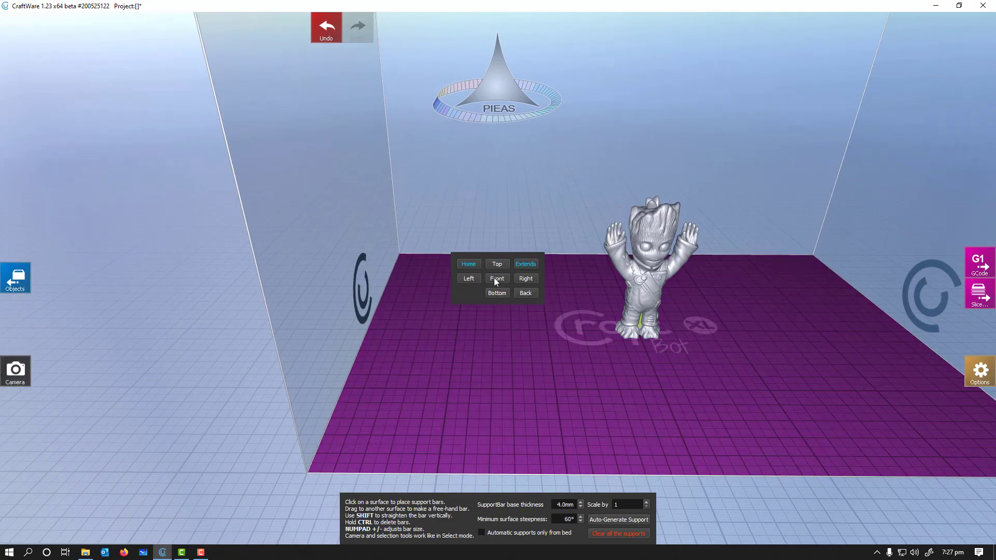
left_click(525, 293)
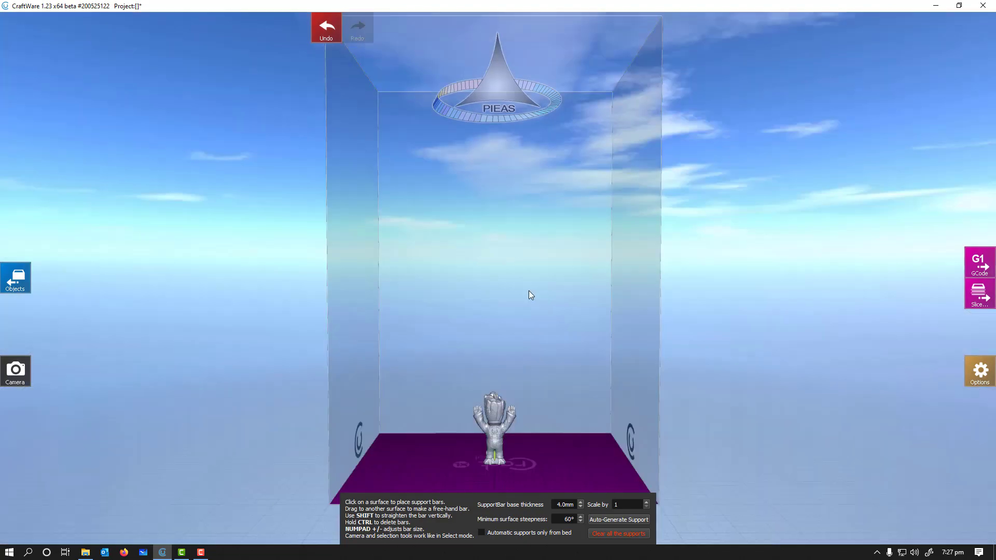
left_click(16, 371)
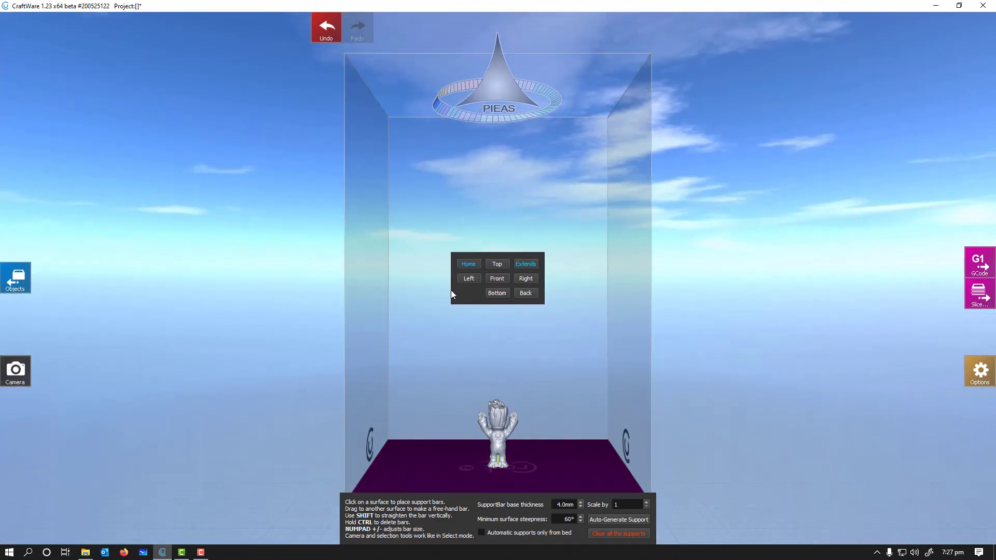
left_click(468, 264)
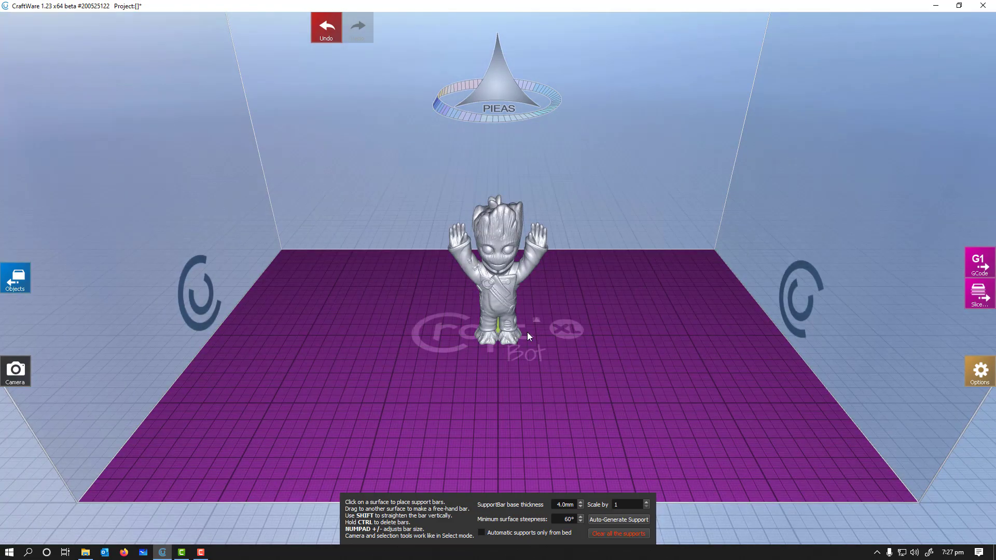
- Set the minimum surface steepness for Baby Groot's supports to 30°
scroll(515, 325, "up", 2)
middle_click_drag(534, 268, 605, 251)
scroll(585, 352, "up", 3)
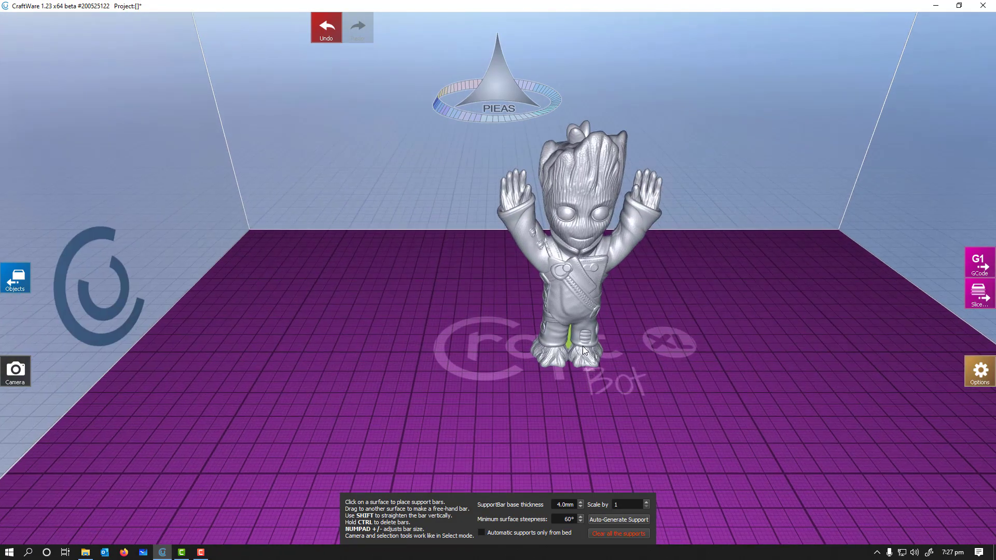
scroll(585, 350, "up", 3)
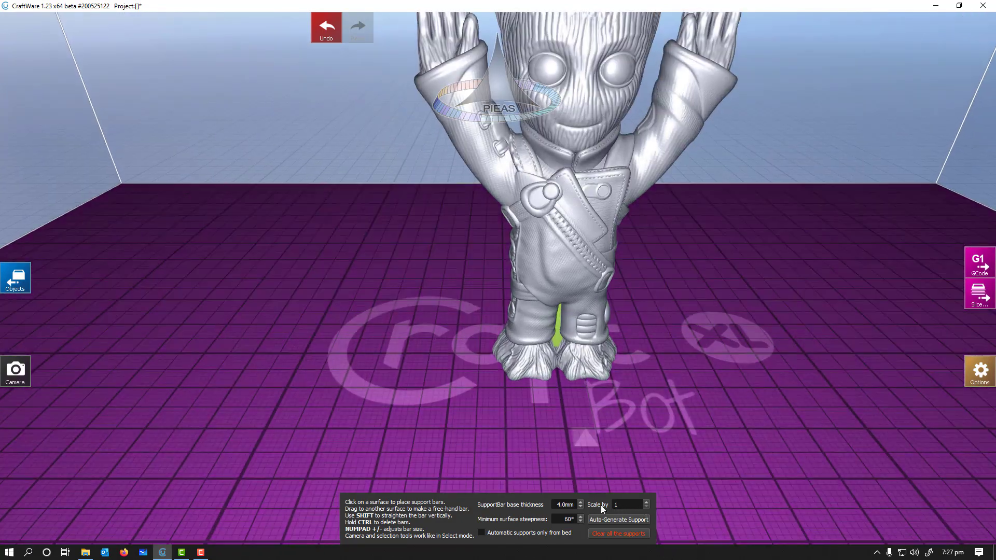
left_click(581, 521)
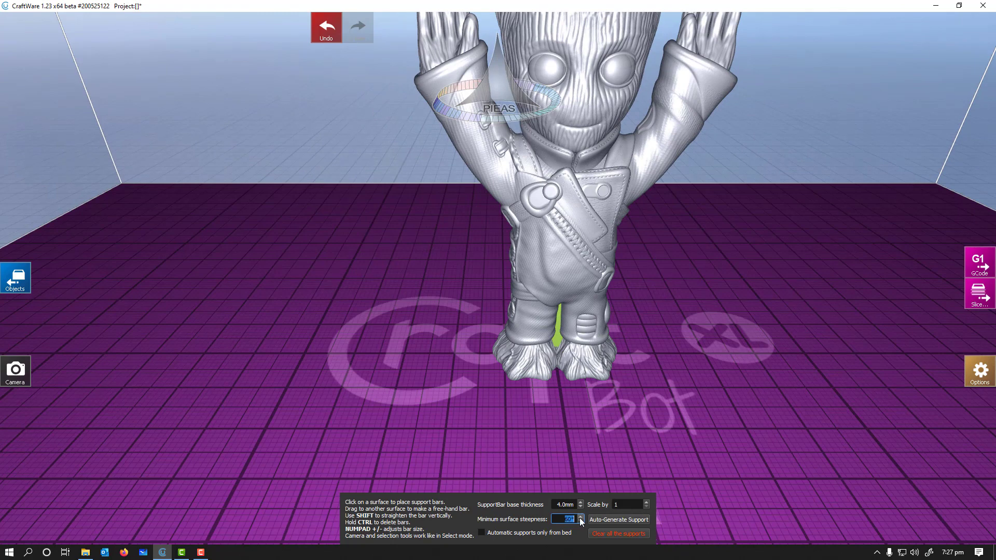
type("30")
left_click(656, 355)
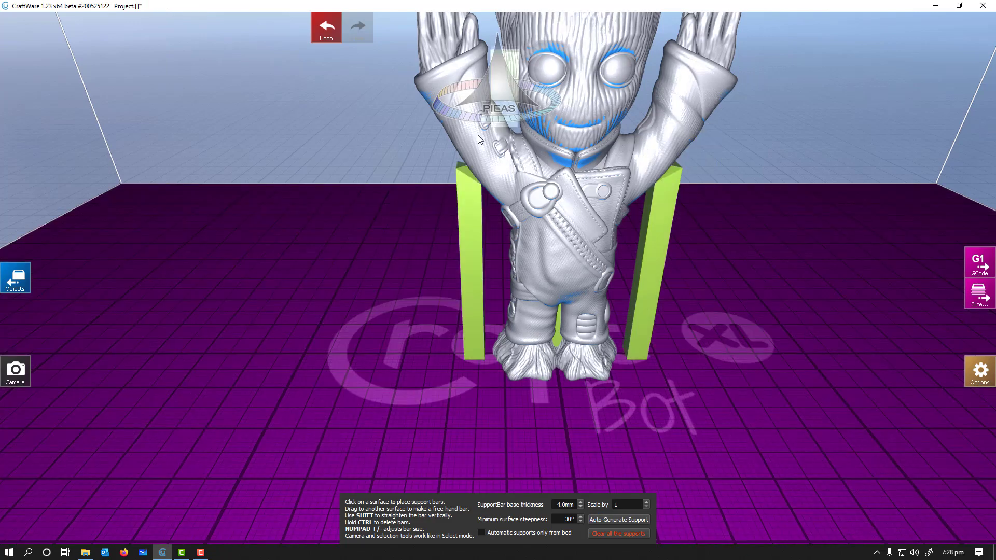
- Place support bars from the build plate up to Baby Groot's raised arms, and slice the supported model
left_click(430, 98)
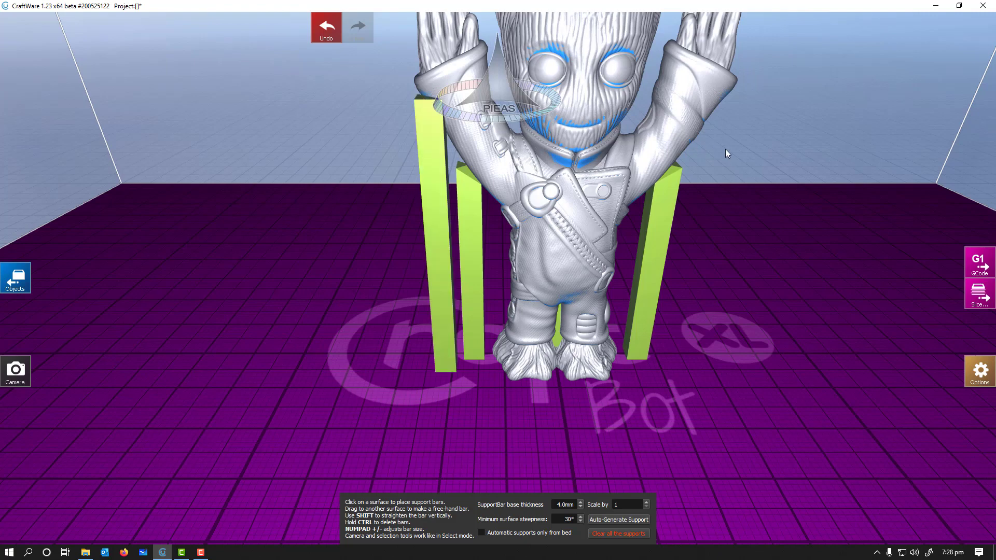
left_click(710, 96)
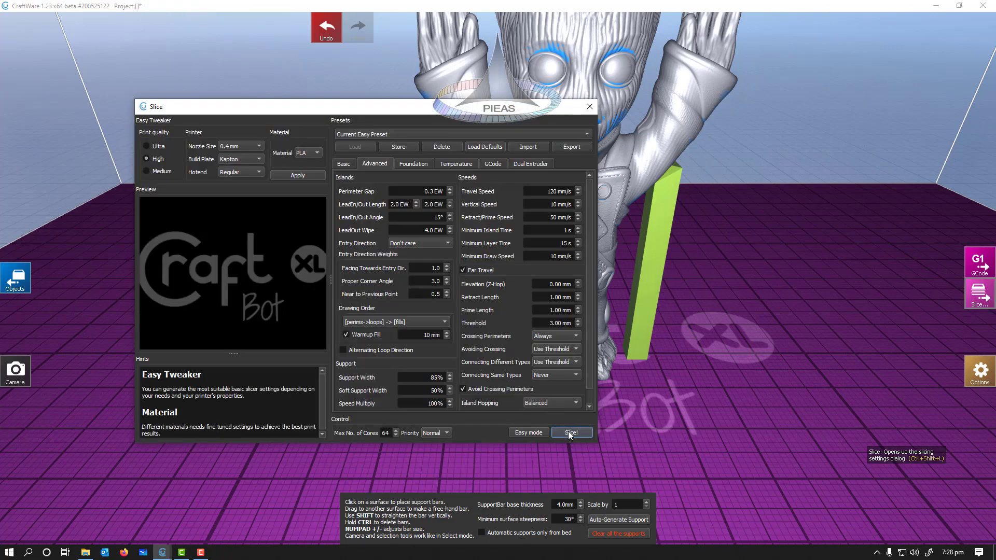
left_click(569, 432)
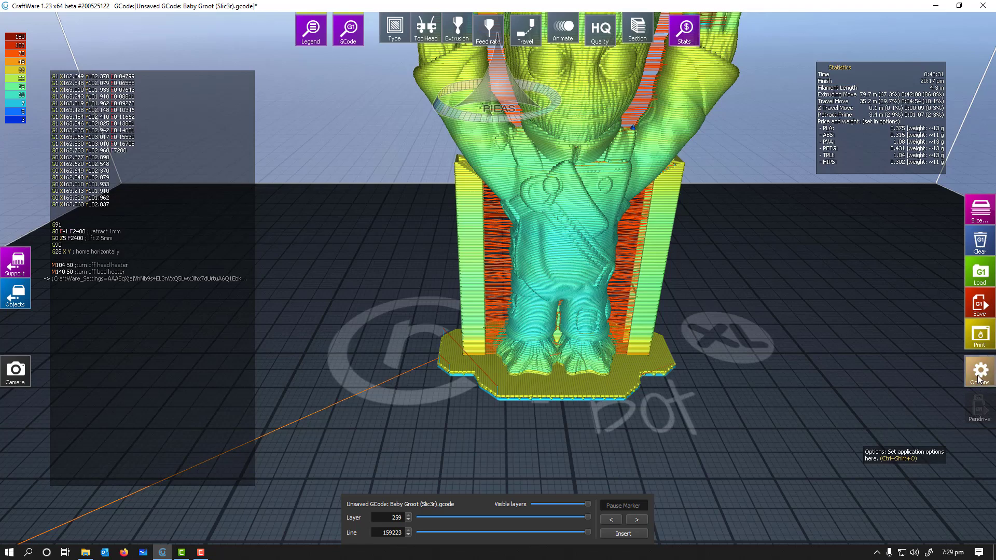
- Save the sliced GCode as Baby Groot (Slic3r) in the 3D printing folder on Local Disk (E:)
left_click(979, 306)
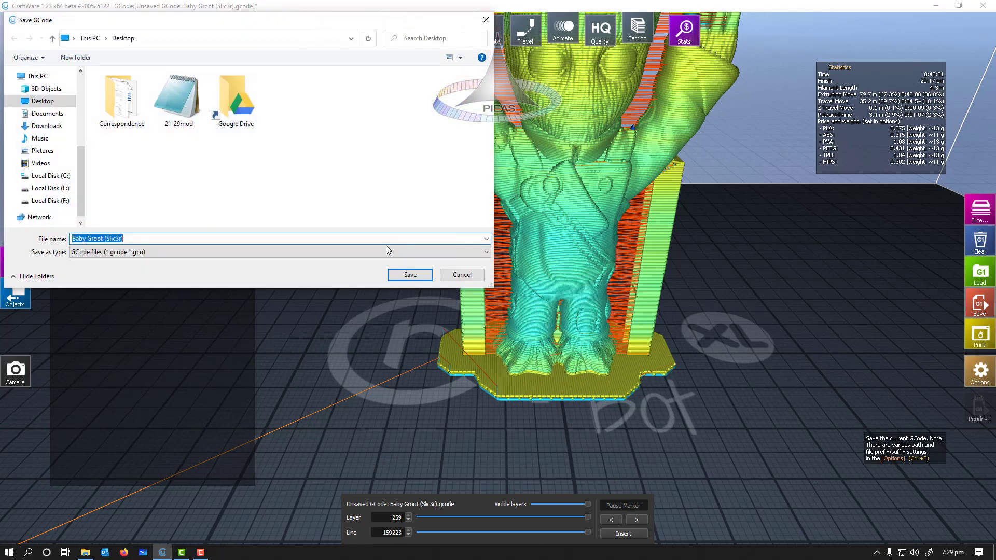
left_click(50, 201)
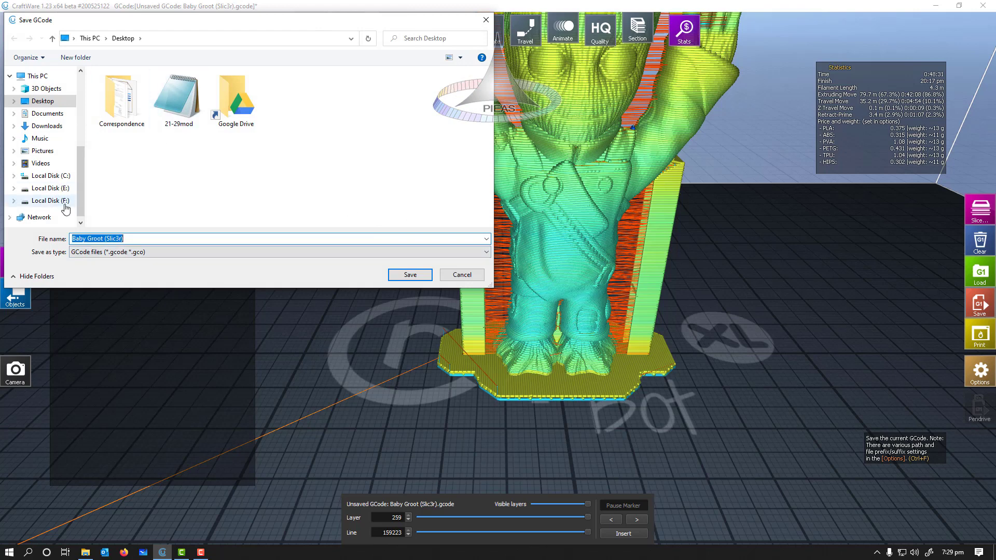
left_click(50, 188)
left_click(126, 89)
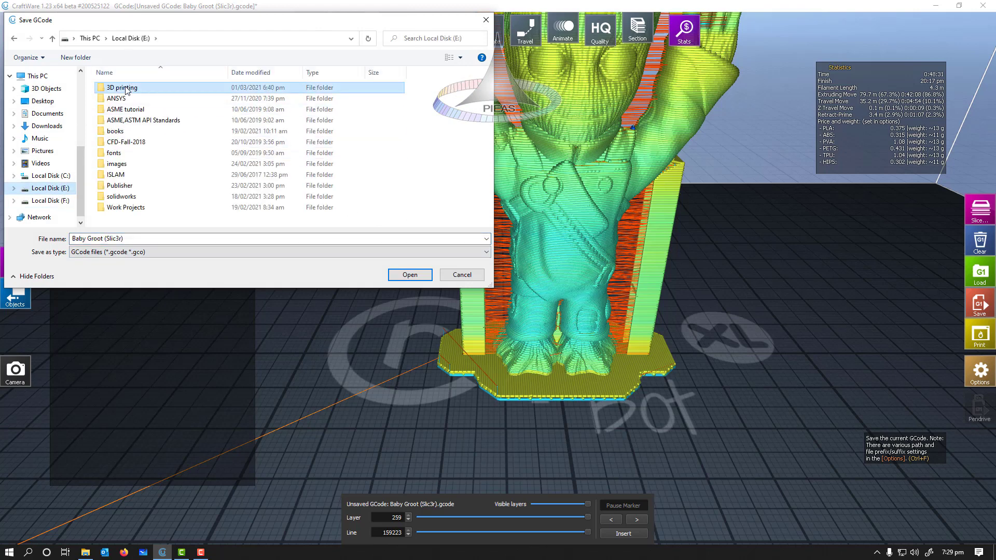
double_click(126, 88)
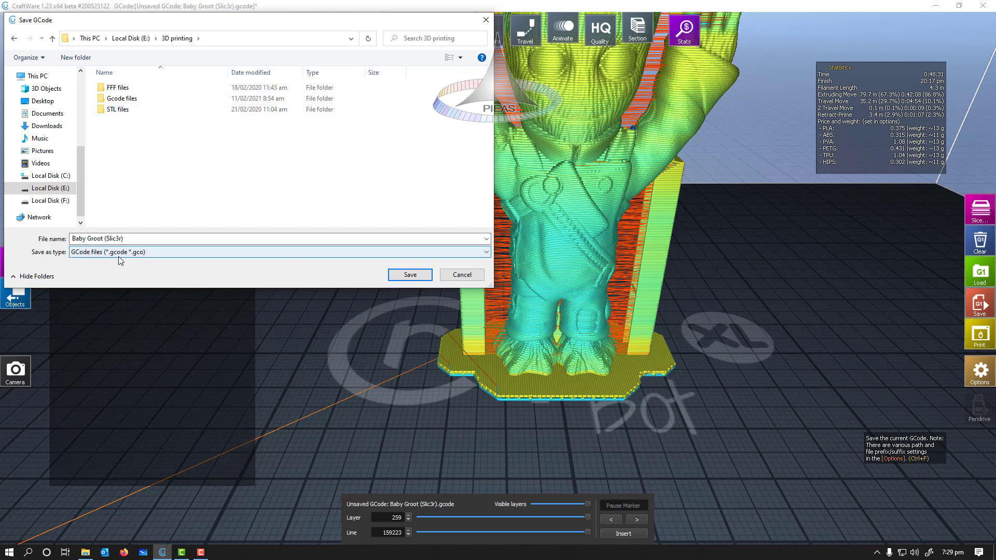
left_click(409, 275)
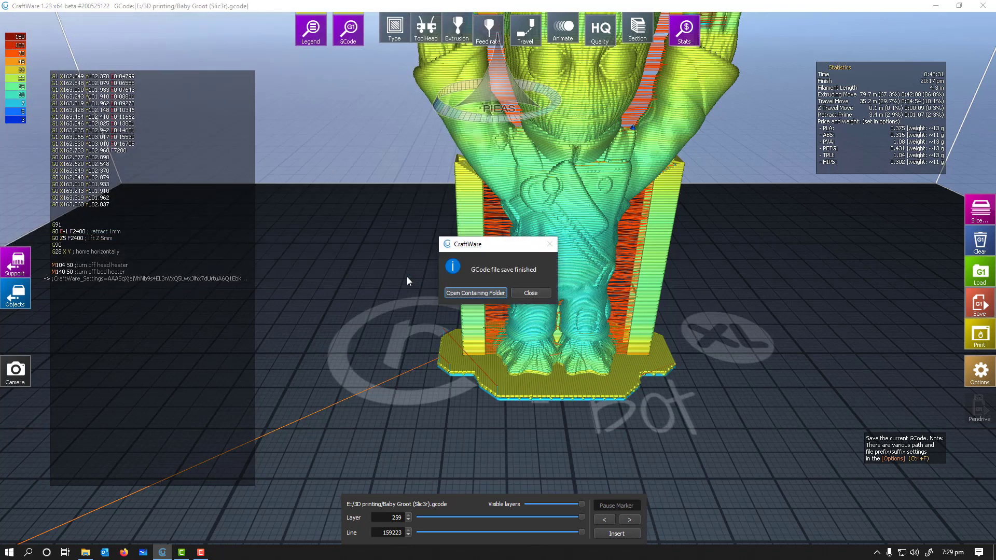
- Open the saved Baby Groot (Slic3r) file from its containing folder in Notepad, and inspect its header parameters and GCode lines
left_click(481, 294)
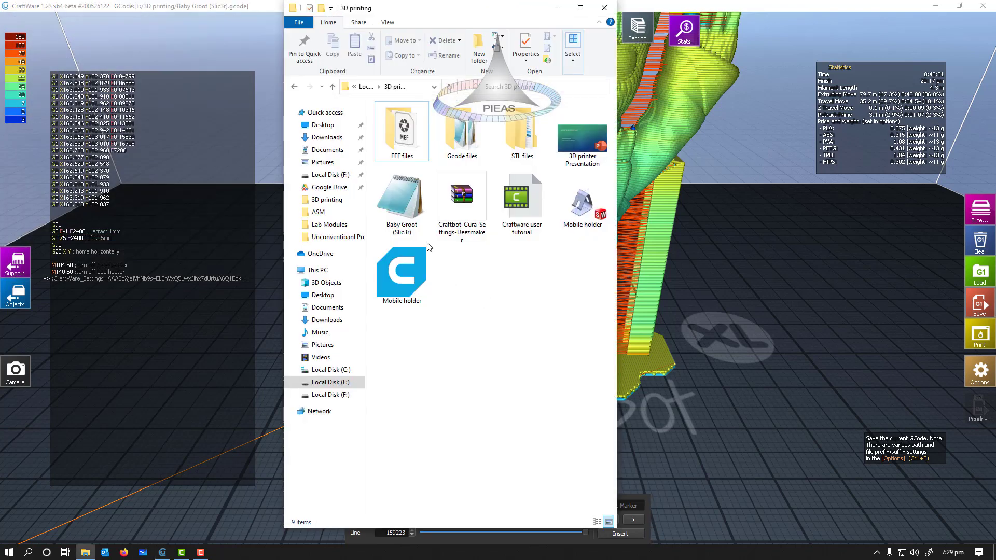
left_click(408, 222)
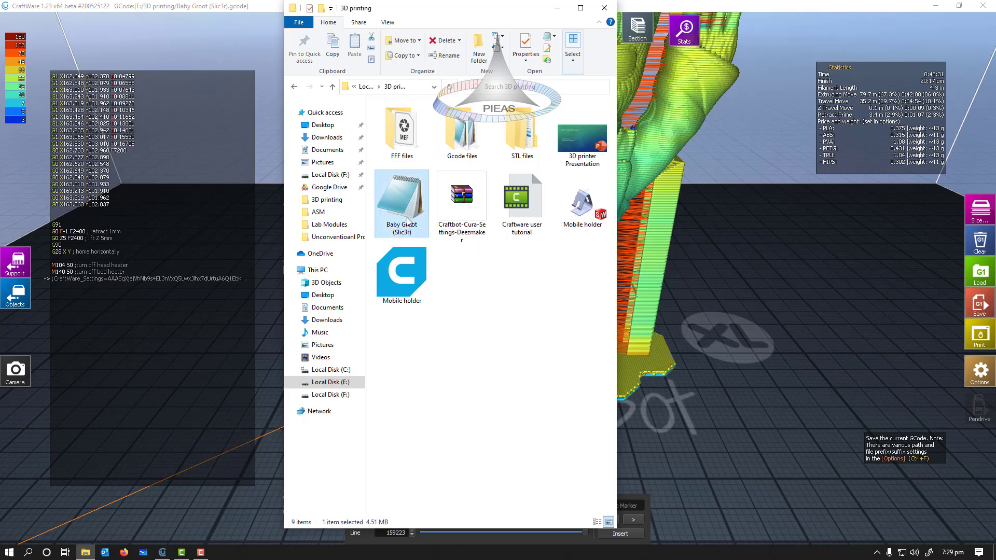
double_click(407, 221)
scroll(237, 322, "down", 20)
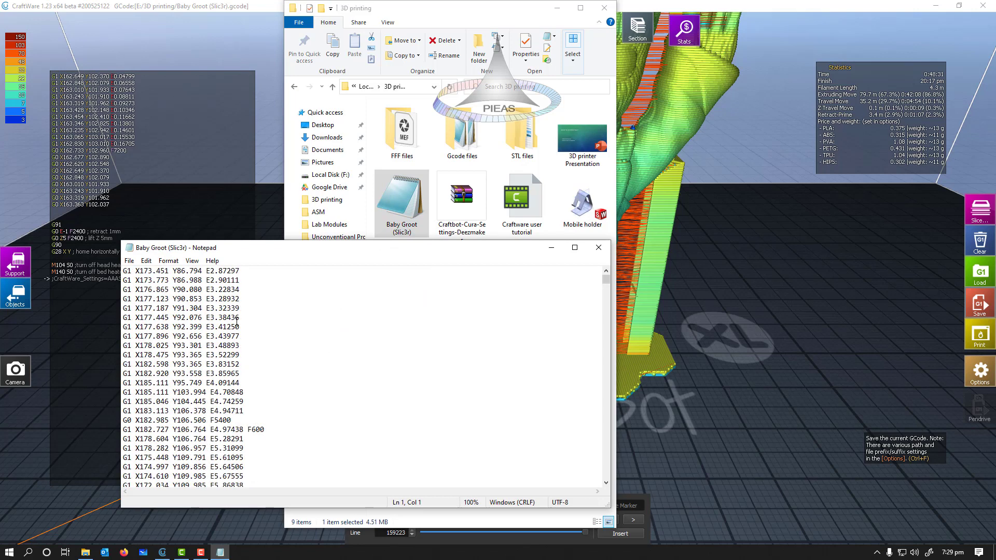
scroll(236, 321, "up", 20)
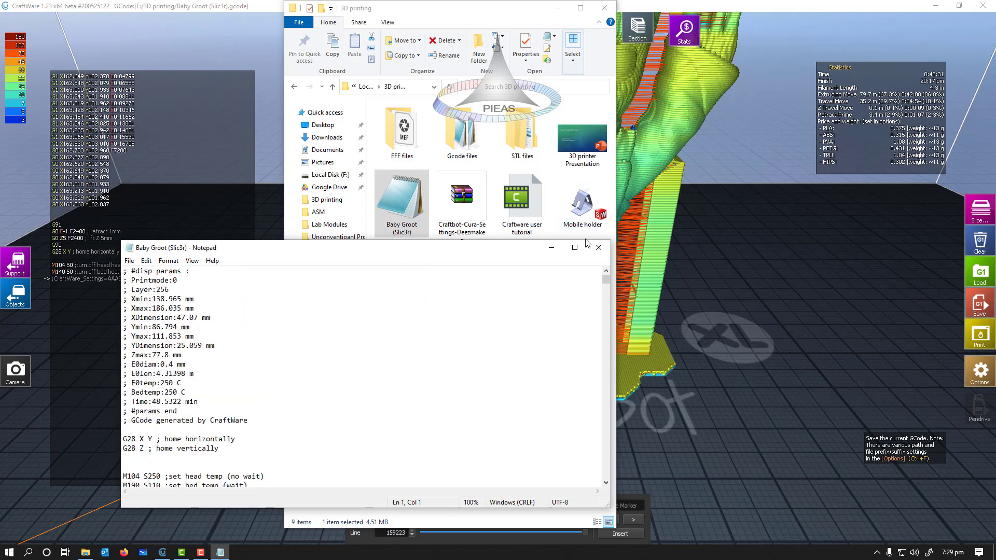
left_click(598, 247)
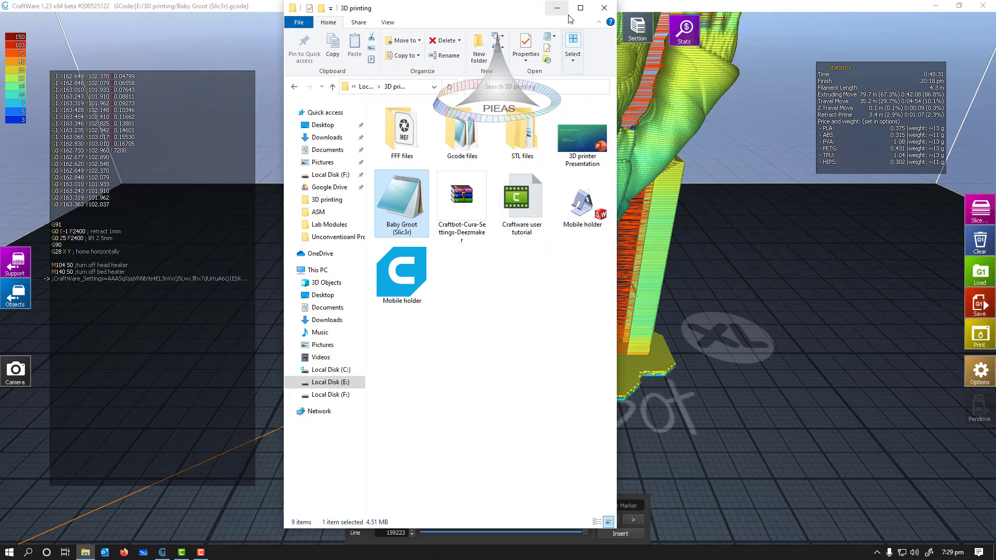
left_click(581, 8)
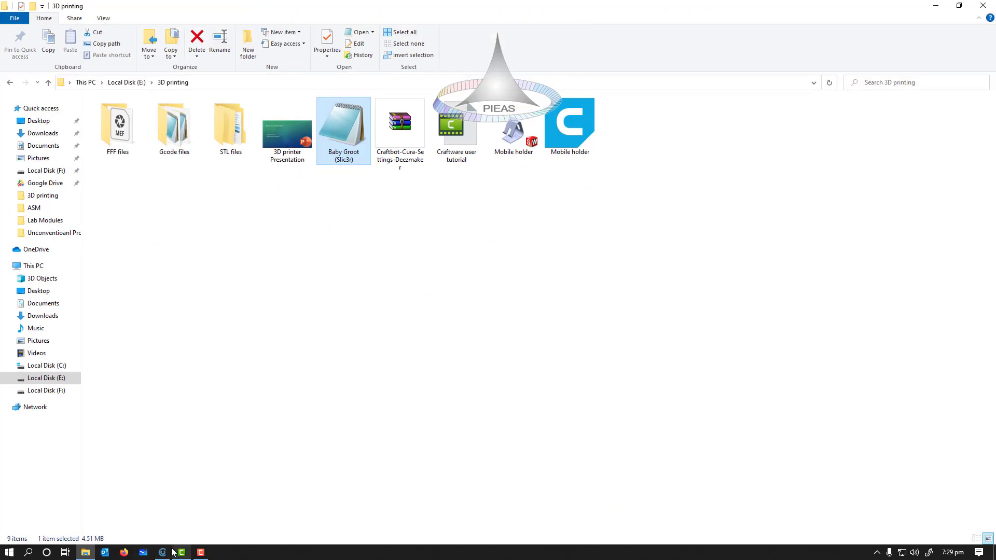
left_click(169, 552)
left_click(180, 550)
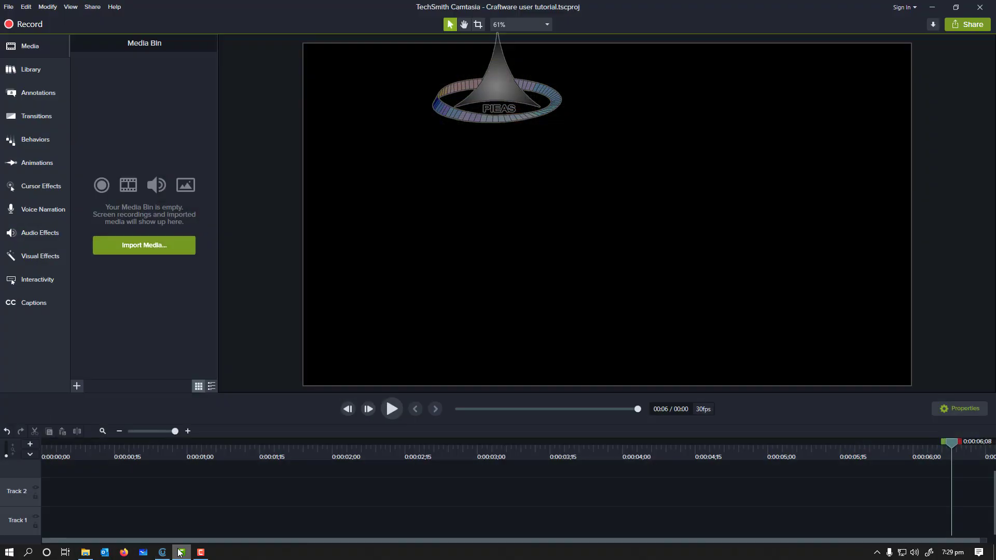
left_click(180, 551)
left_click(200, 552)
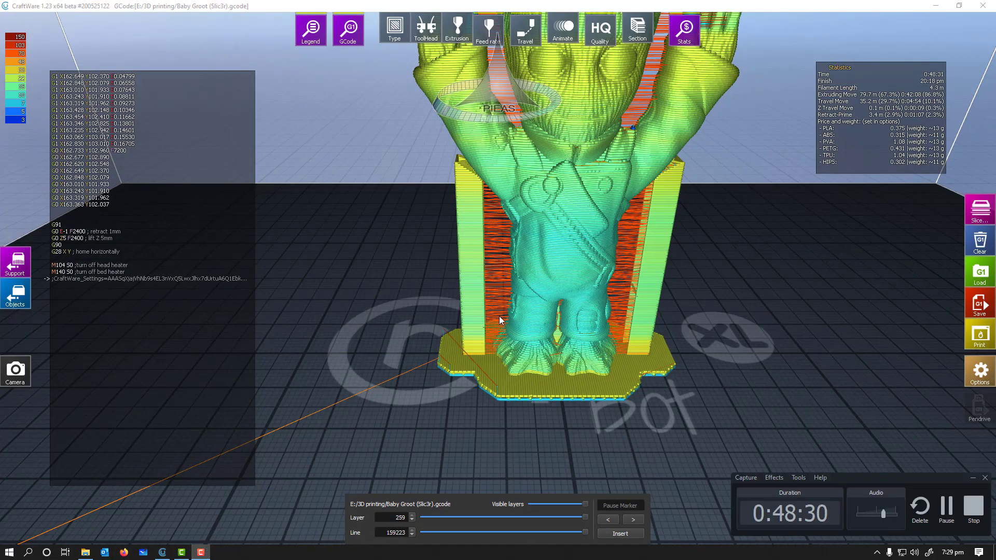